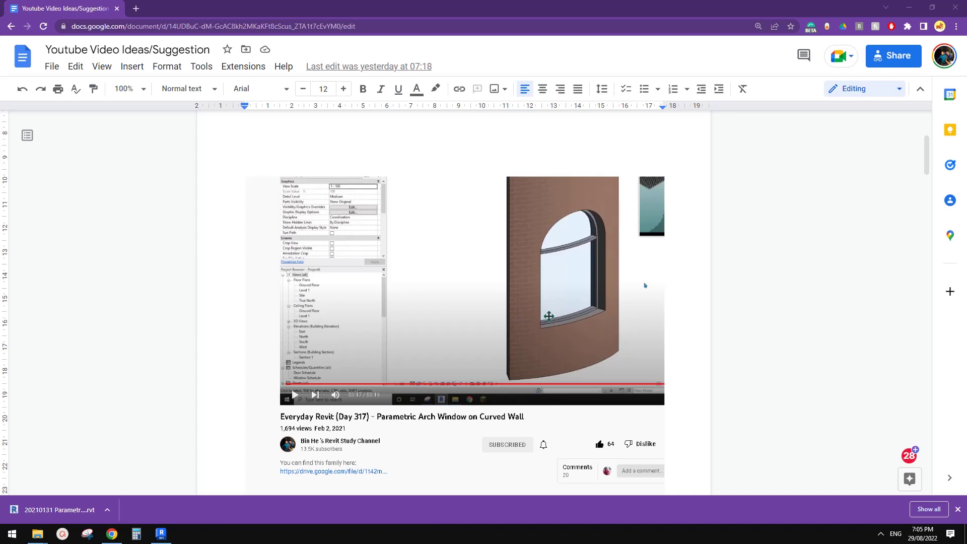
- Review the window offset request in the document, and switch to Revit to view the arched window from both sides in 3D
scroll(518, 338, "down", 1)
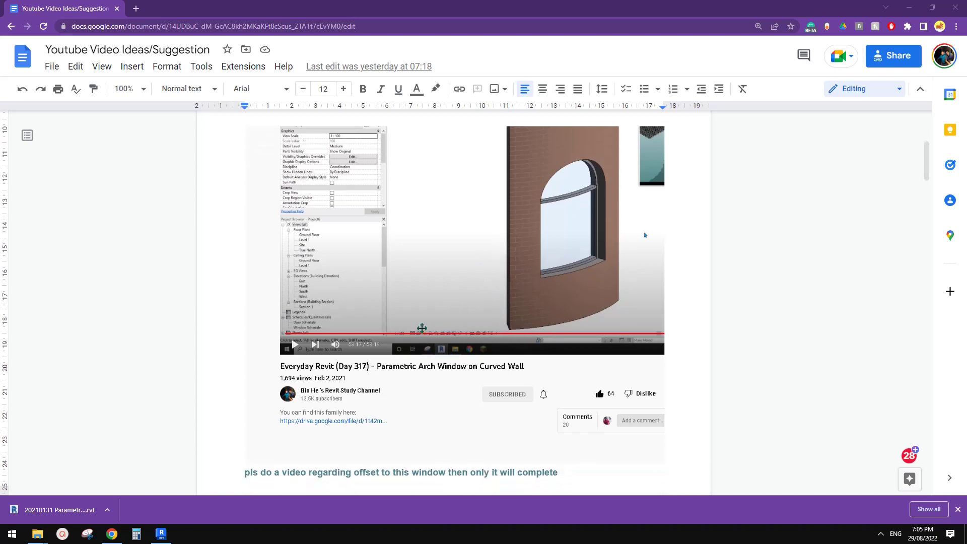
scroll(483, 292, "up", 1)
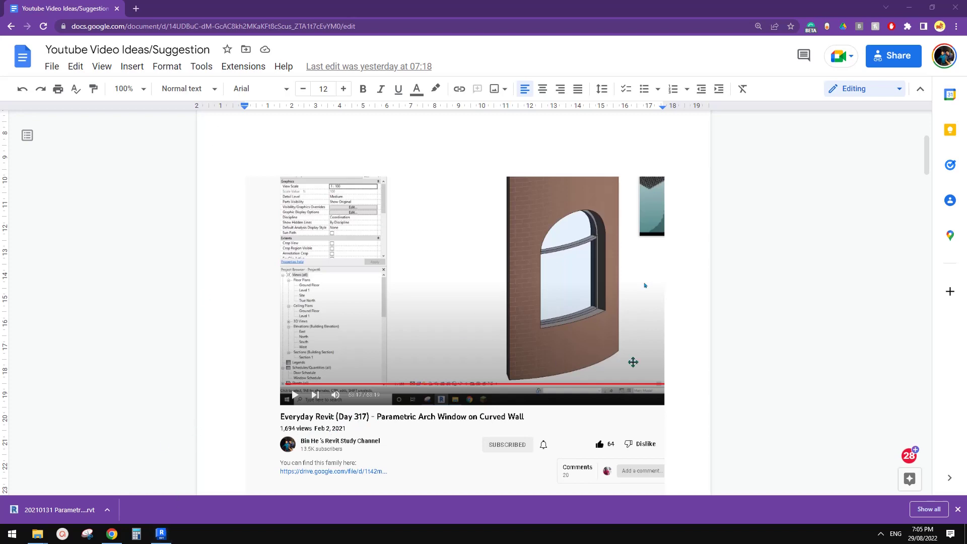
left_click(167, 533)
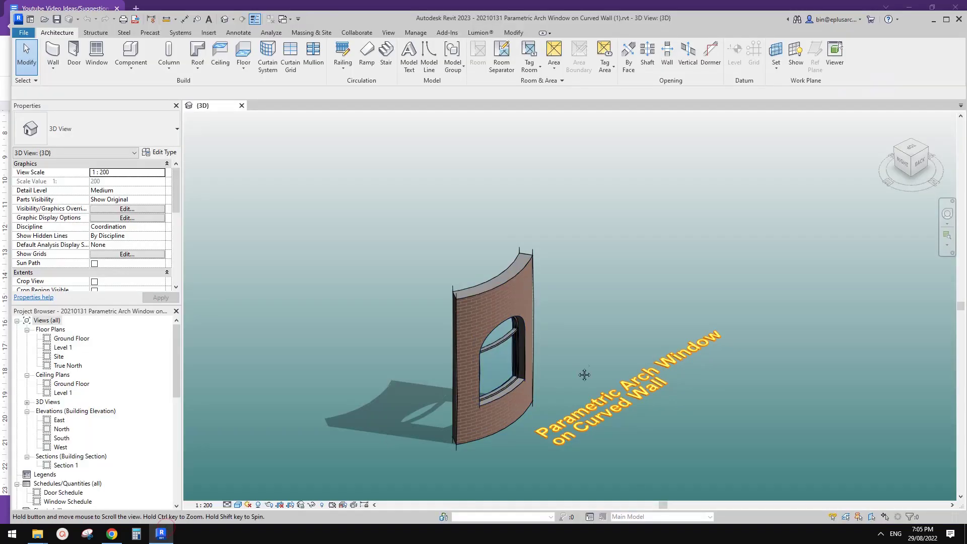
middle_click_drag(583, 434, 561, 315, "shift")
scroll(728, 278, "up", 1)
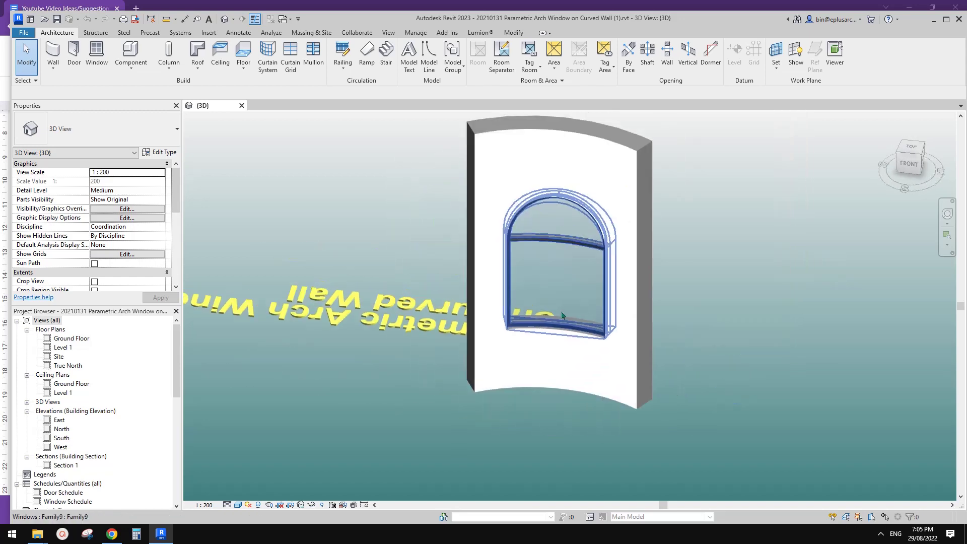
middle_click_drag(393, 343, 354, 358, "shift")
- Open the Ground Floor plan and examine the arched window's position within the thickness of the curved wall
double_click(70, 340)
double_click(70, 338)
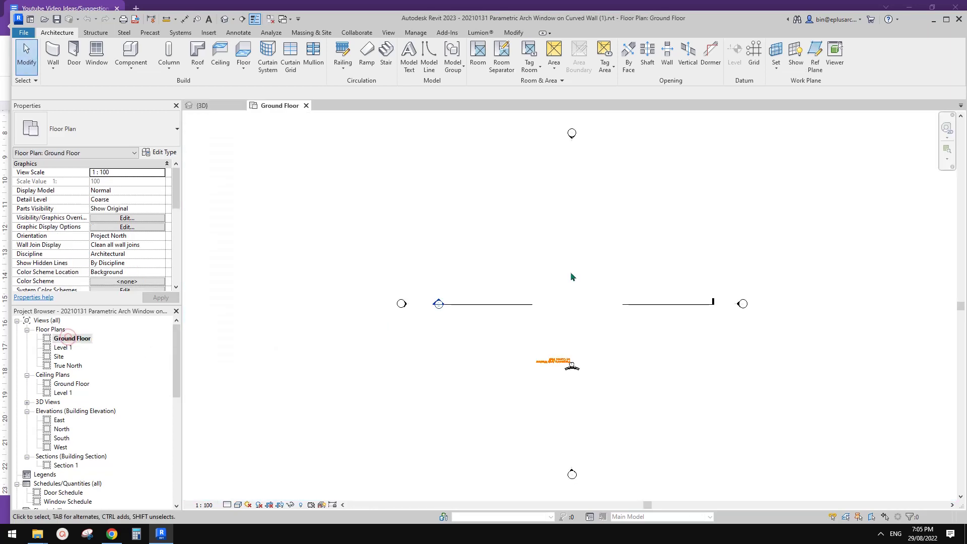
scroll(579, 383, "up", 6)
scroll(581, 381, "up", 3)
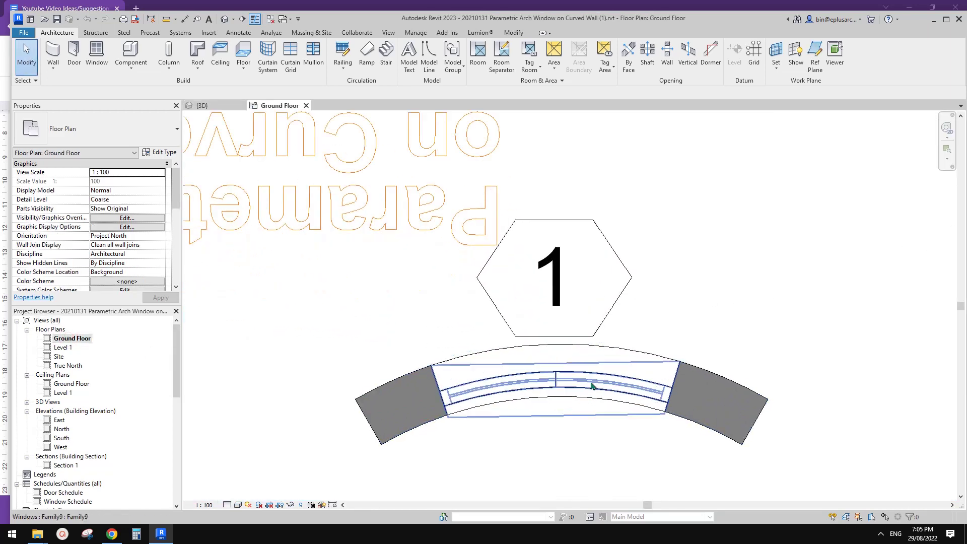
left_click(608, 343)
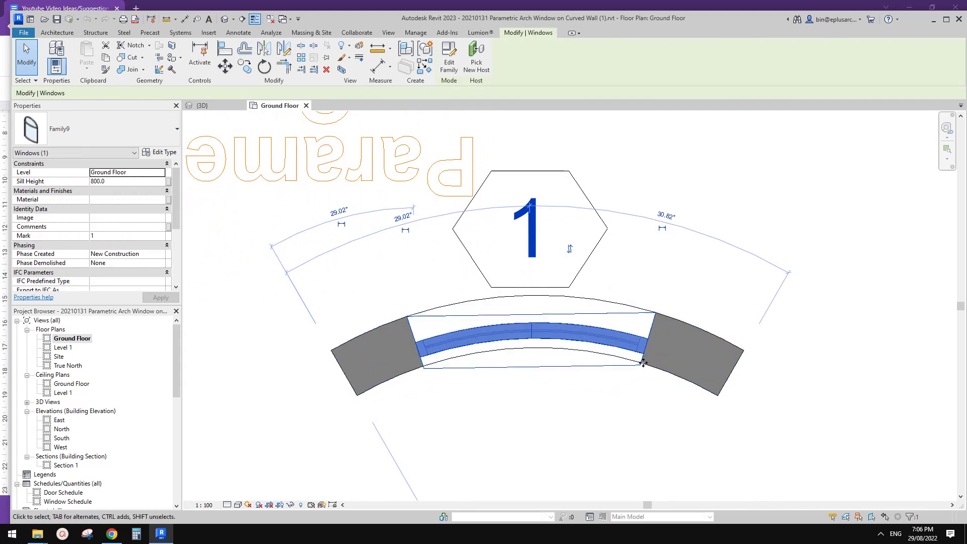
scroll(642, 357, "up", 2)
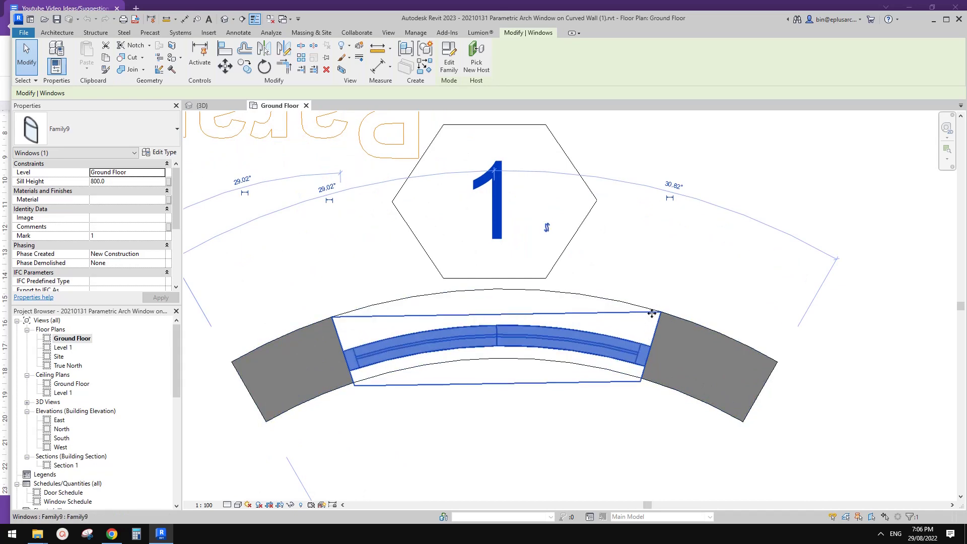
scroll(653, 312, "up", 1)
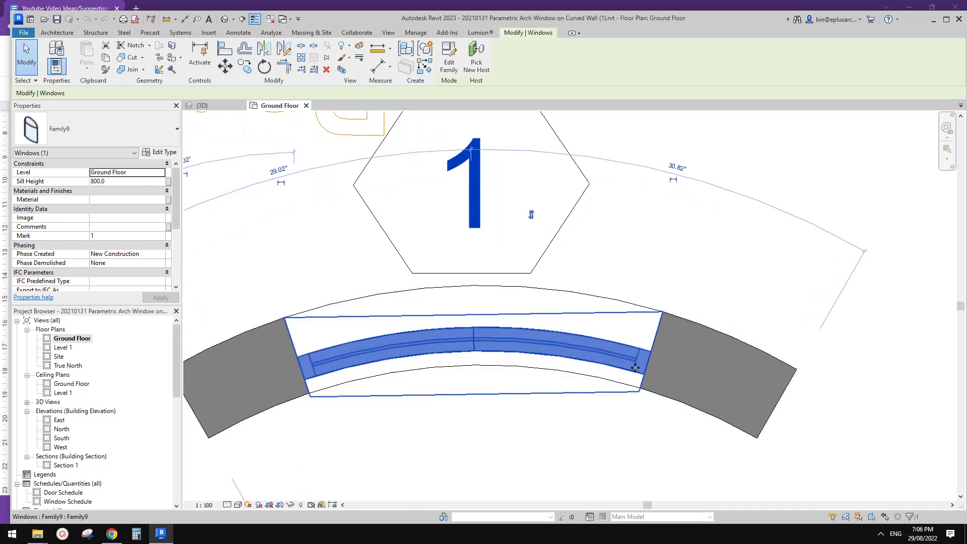
middle_click_drag(683, 357, 707, 350)
scroll(662, 361, "up", 1)
key("Escape")
left_click(643, 352)
scroll(624, 353, "down", 2)
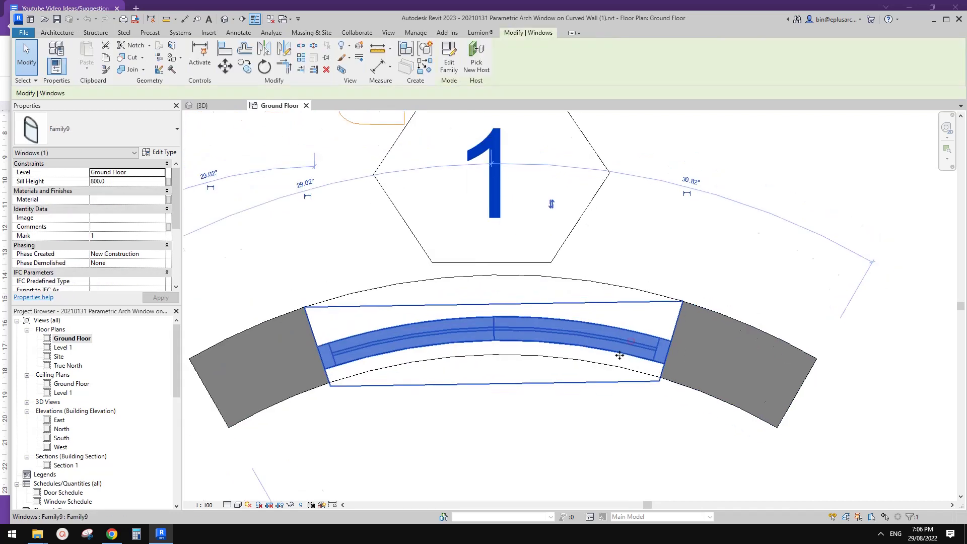
middle_click_drag(617, 356, 625, 337)
scroll(604, 297, "up", 1)
key("Escape")
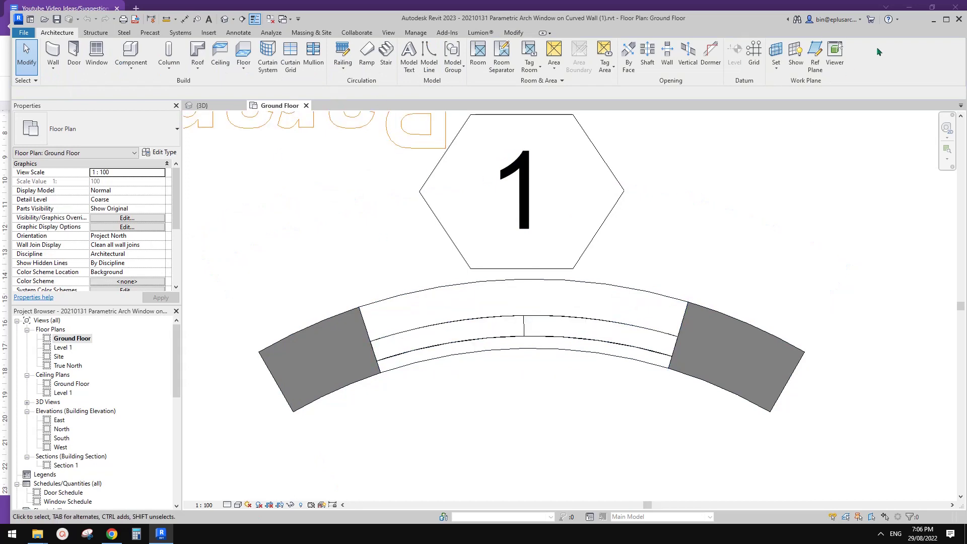
- Maximize the Revit window and return to the default 3D view of the curved wall
left_click(945, 20)
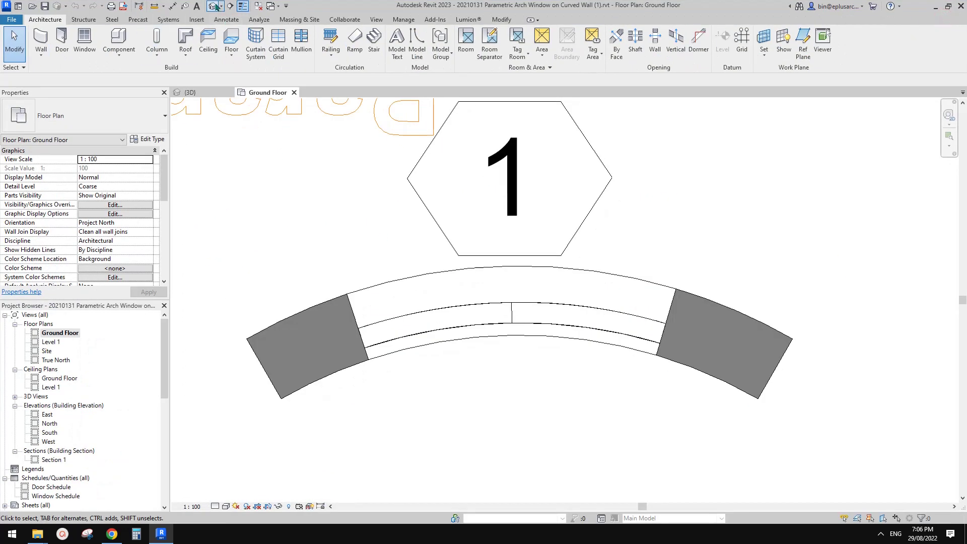
left_click(216, 6)
middle_click_drag(584, 270, 579, 305, "shift")
key("v")
key("v")
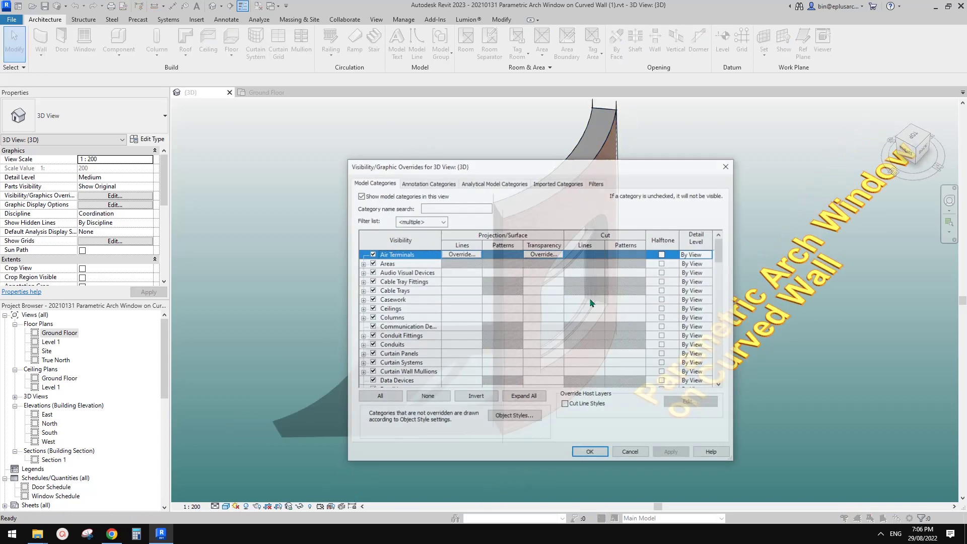
key("Escape")
- Disable smooth lines with anti-aliasing and set the background to None in the 3D view's graphic display options
left_click(226, 508)
left_click(257, 440)
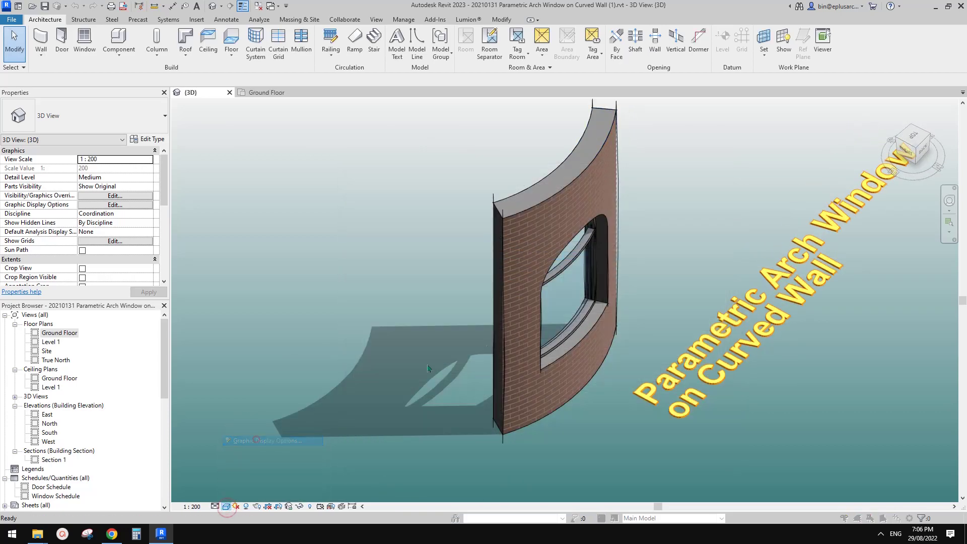
left_click_drag(736, 9, 697, 142)
left_click(655, 200)
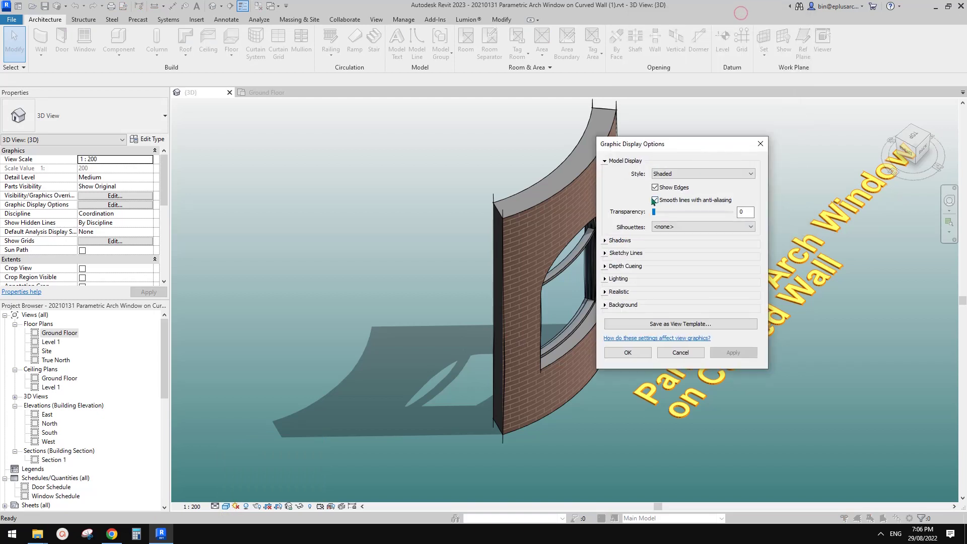
left_click(605, 292)
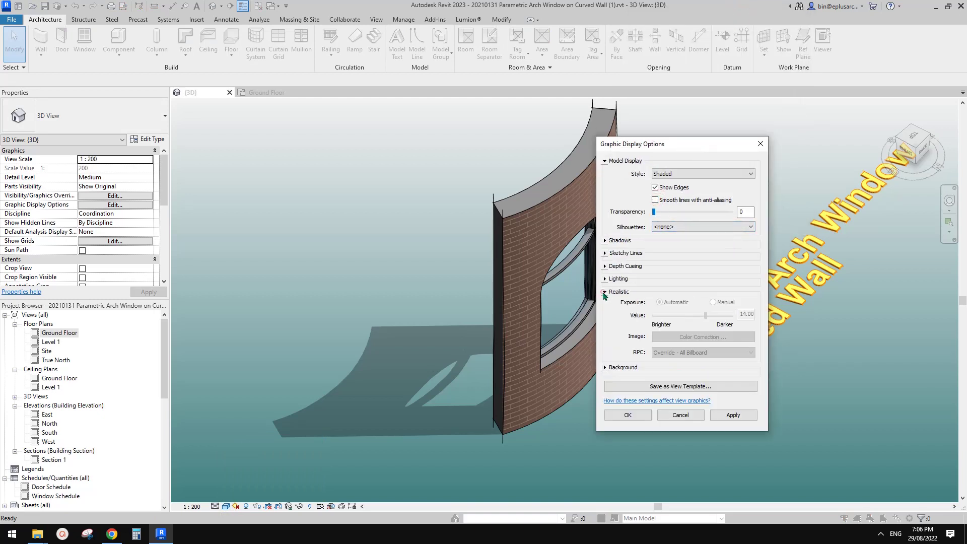
left_click(605, 293)
left_click(605, 305)
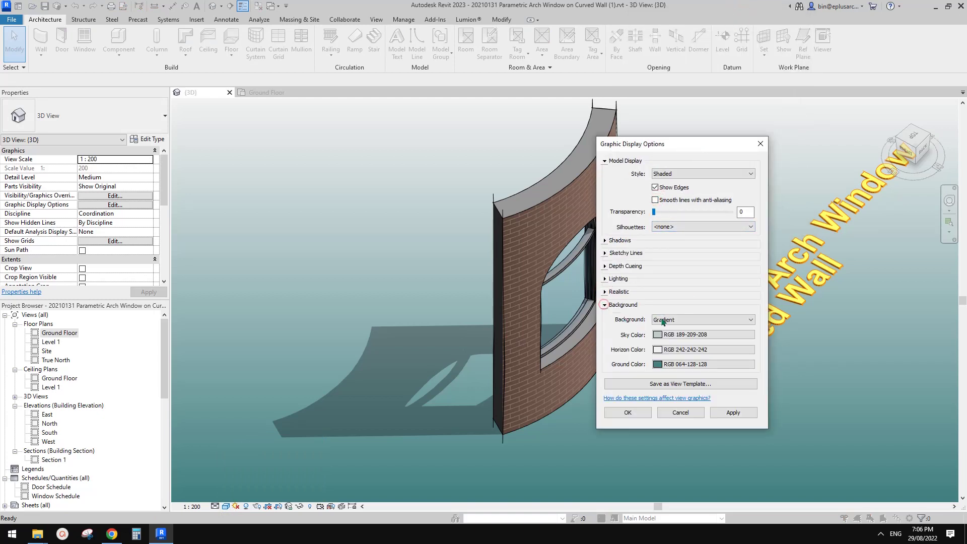
left_click(664, 319)
left_click(660, 328)
left_click(734, 413)
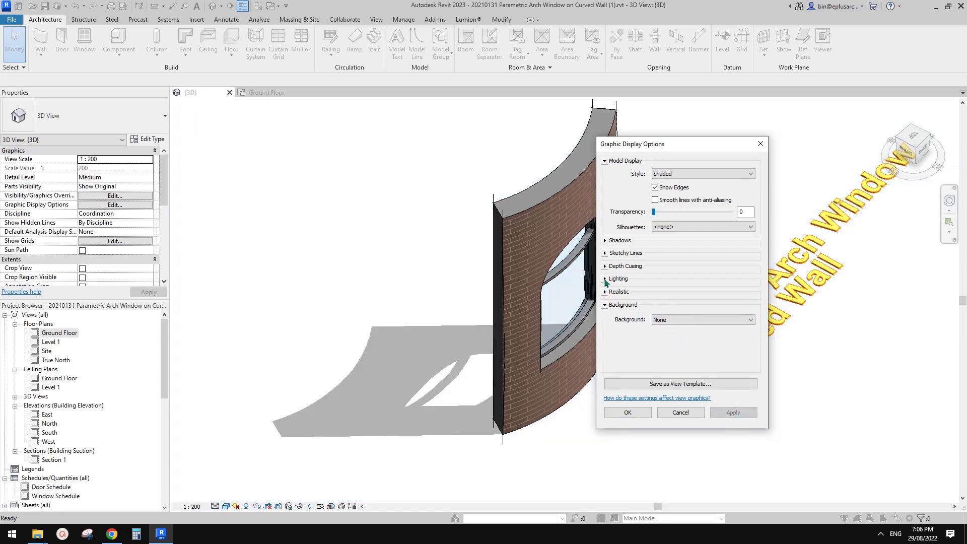
- Disable sketchy lines for the 3D view and accept the graphic display options
left_click(612, 278)
left_click(610, 279)
left_click(611, 254)
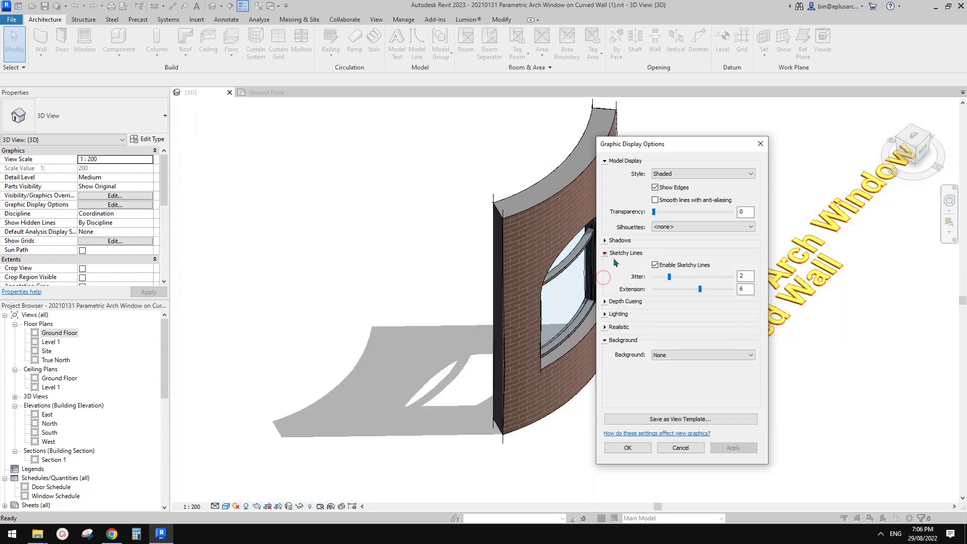
left_click(655, 265)
left_click(734, 447)
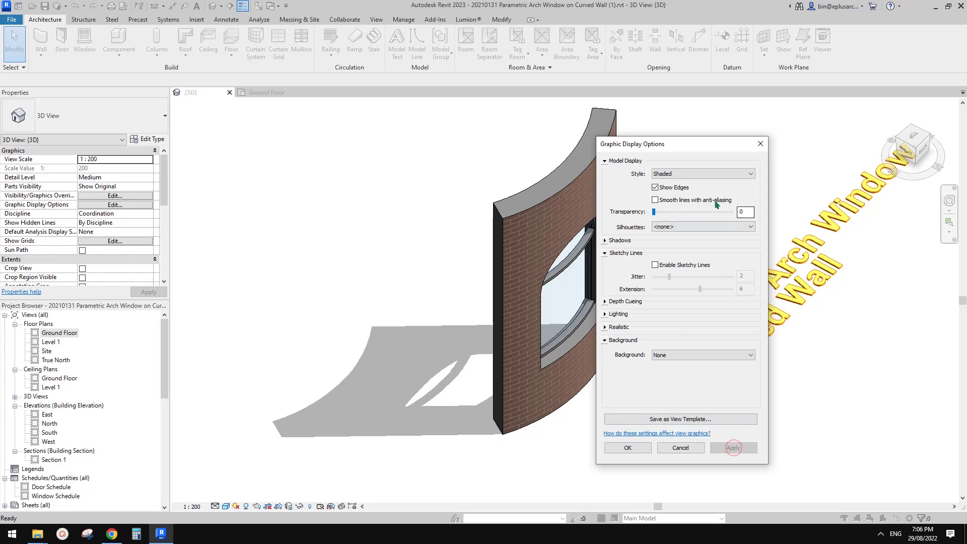
left_click(628, 444)
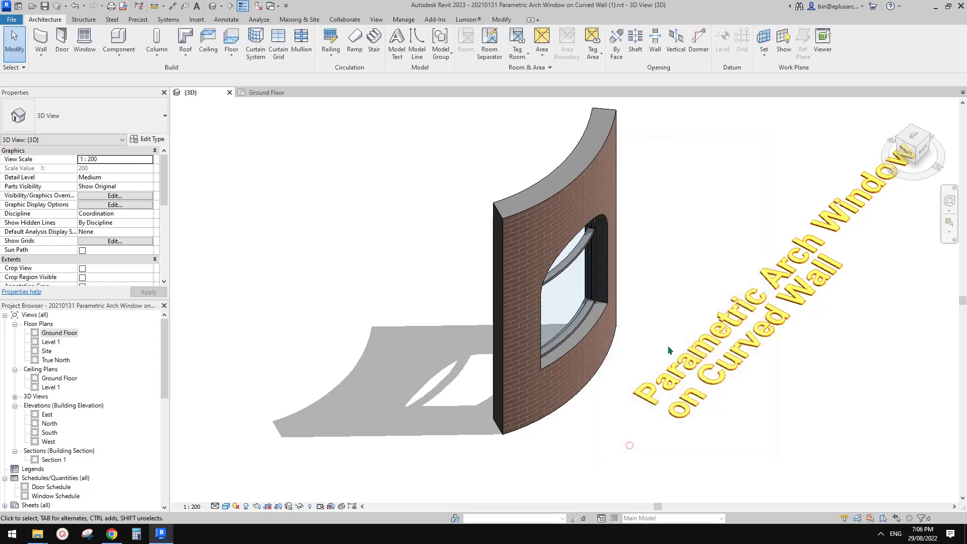
- Inspect the curved brick wall and the arched window's opening and frame in 3D
middle_click_drag(669, 350, 654, 304, "shift")
scroll(594, 189, "down", 1)
left_click(592, 189)
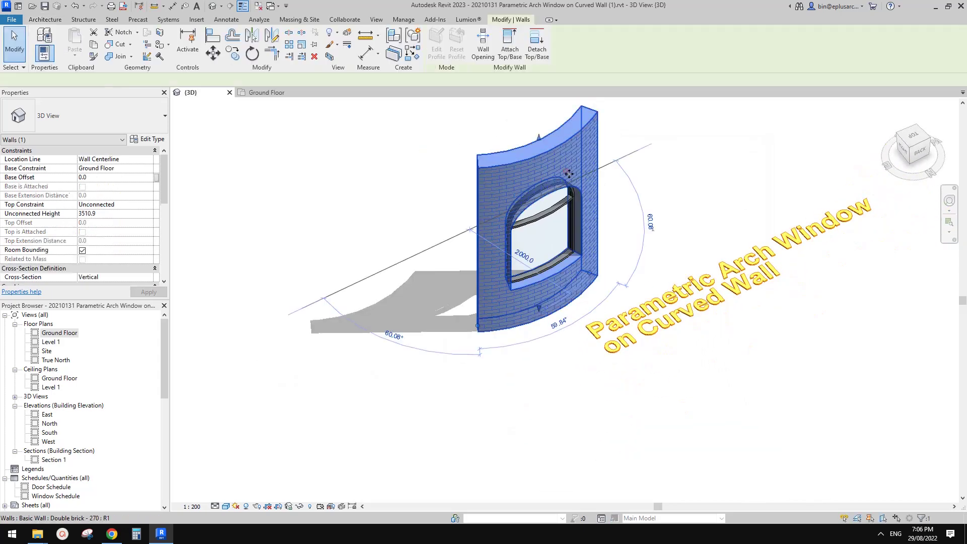
scroll(593, 204, "up", 1)
middle_click_drag(593, 209, 547, 269)
key("Escape")
middle_click_drag(547, 317, 578, 337, "shift")
scroll(553, 328, "up", 2)
left_click(552, 355)
scroll(556, 344, "down", 2)
key("Escape")
scroll(596, 368, "up", 2)
- Open the arched window's family for editing
left_click(577, 337)
middle_click_drag(537, 231, 516, 240)
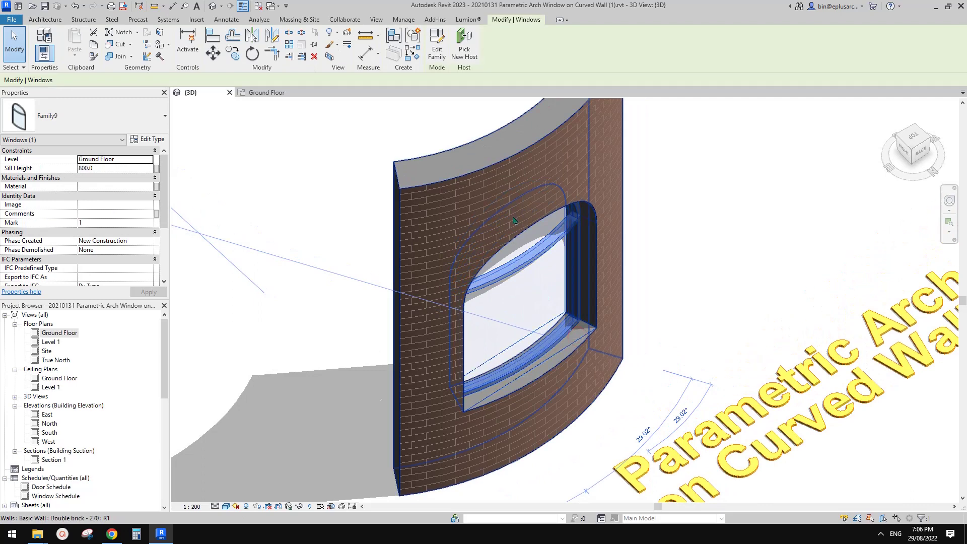
left_click(437, 41)
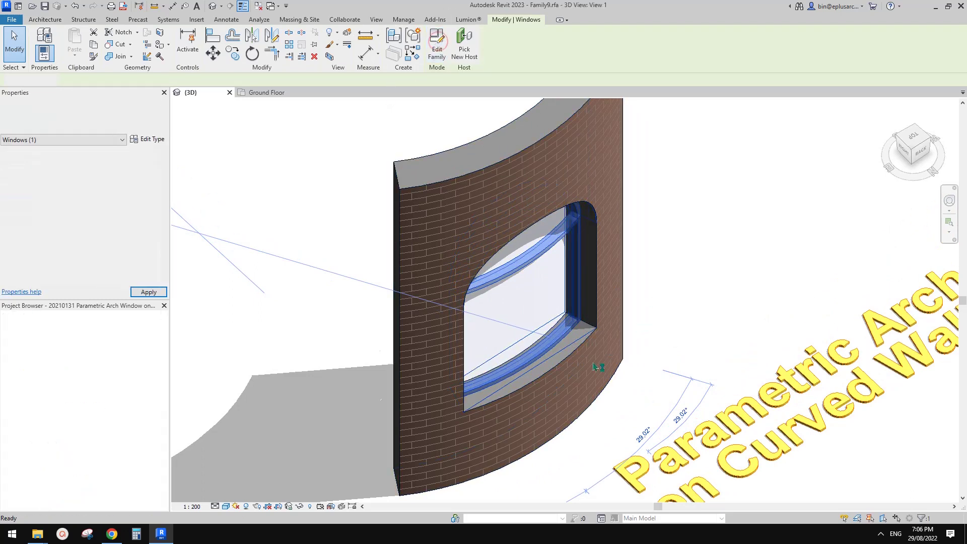
- Examine the curved bottom frame sweep of the window family and its profile properties
middle_click_drag(521, 321, 522, 343, "shift")
left_click(573, 324)
key("Escape")
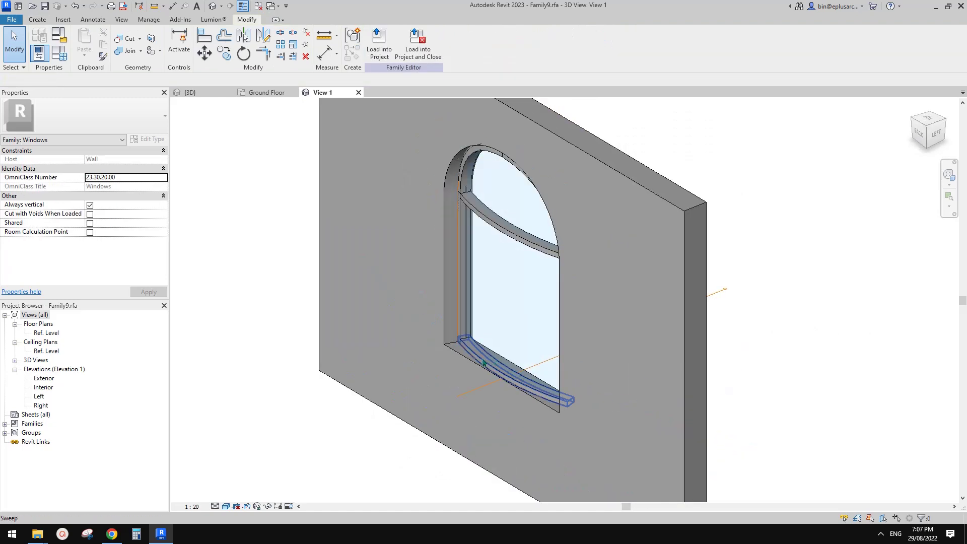
left_click(554, 388)
middle_click_drag(554, 388, 378, 364, "shift")
middle_click_drag(316, 216, 325, 206)
key("Escape")
left_click(569, 363)
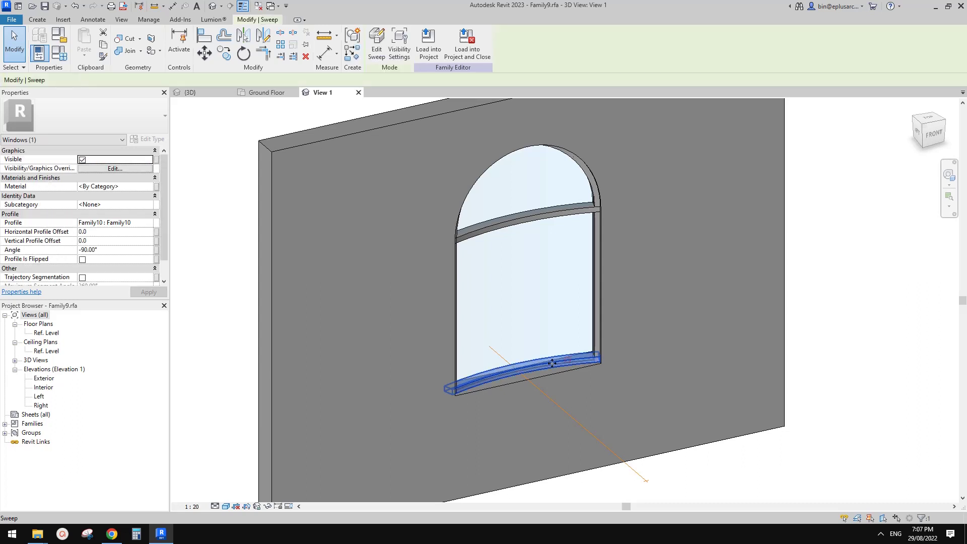
middle_click_drag(569, 363, 434, 368, "shift")
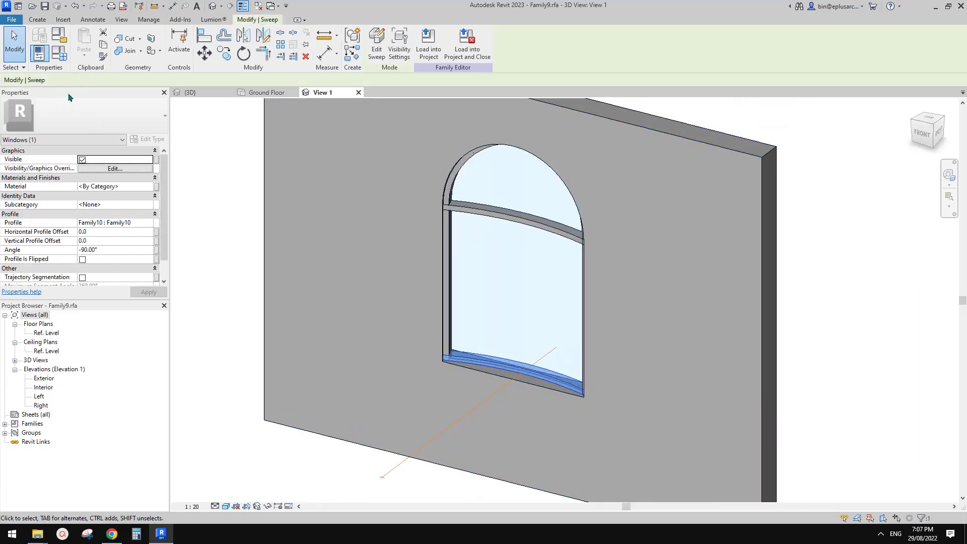
- Inspect the properties of the window's vertical side frame, curved crossbar and arched top frame
left_click(449, 301)
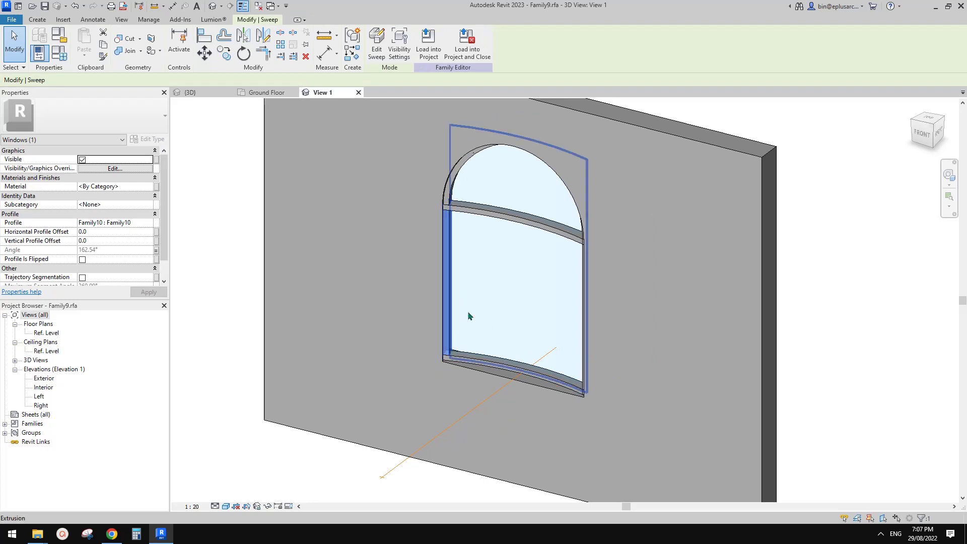
middle_click_drag(469, 315, 660, 314, "shift")
left_click(542, 177)
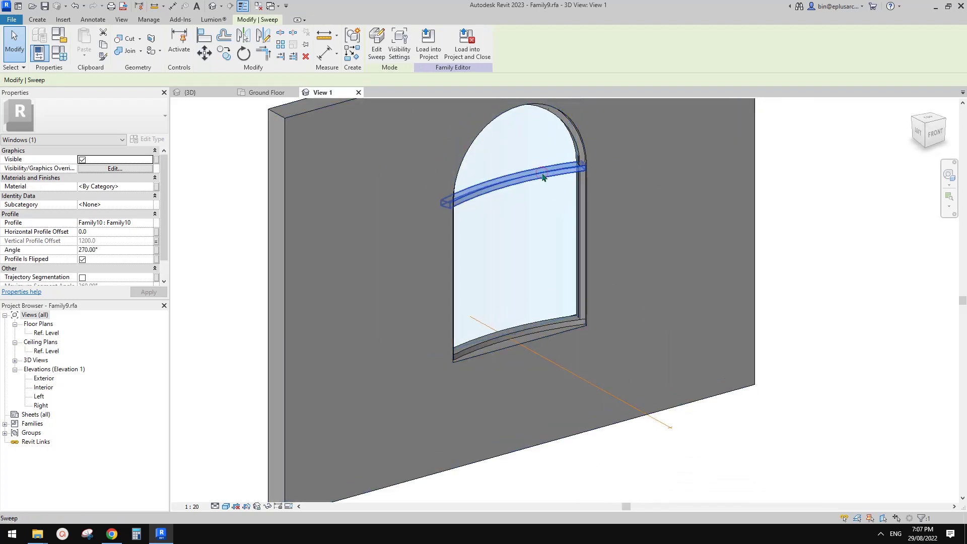
middle_click_drag(543, 178, 545, 226, "shift")
left_click(545, 226)
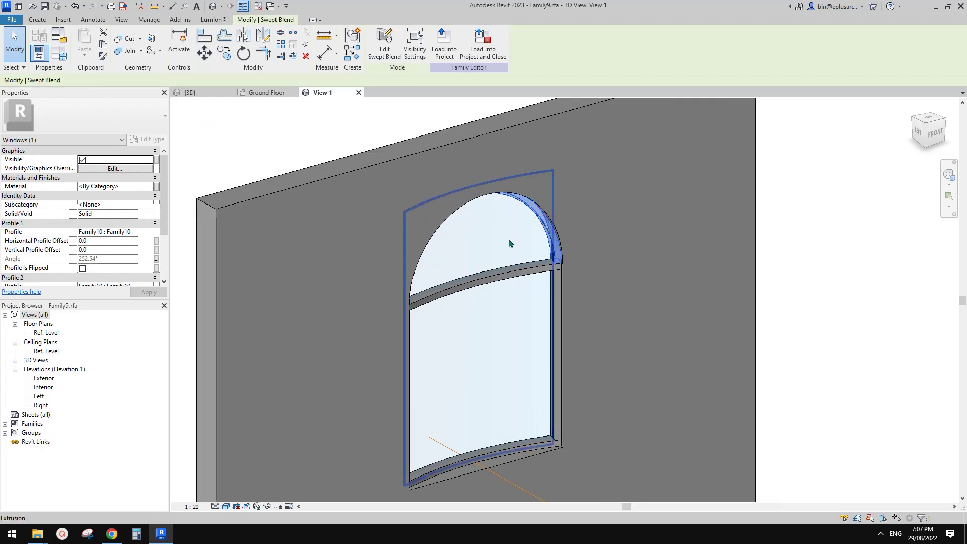
- Check the horizontal and vertical profile offset properties of the bottom frame sweep
scroll(509, 240, "down", 1)
middle_click_drag(529, 307, 552, 352, "shift")
scroll(536, 284, "up", 1)
key("Escape")
left_click(535, 281)
key("Escape")
scroll(490, 341, "up", 1)
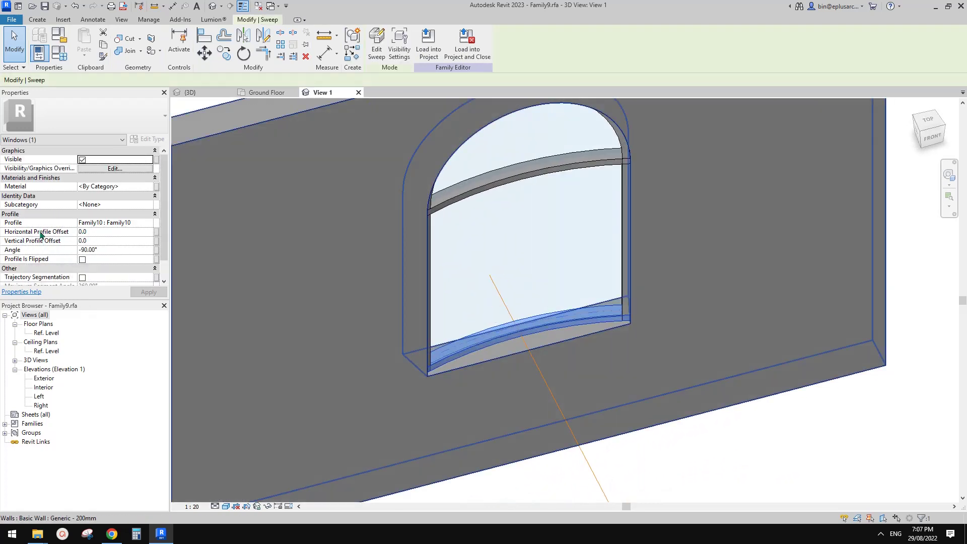
middle_click_drag(480, 274, 534, 298)
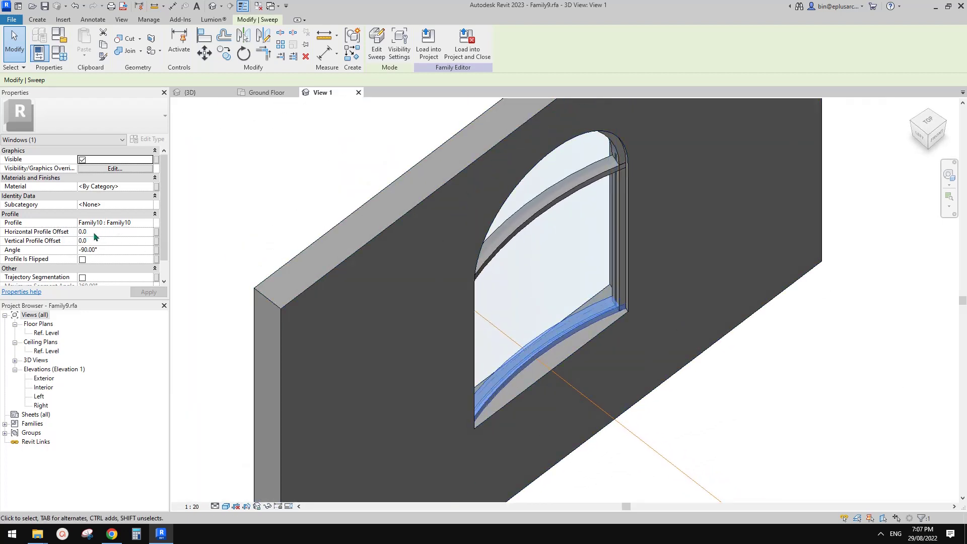
middle_click_drag(536, 340, 508, 334, "shift")
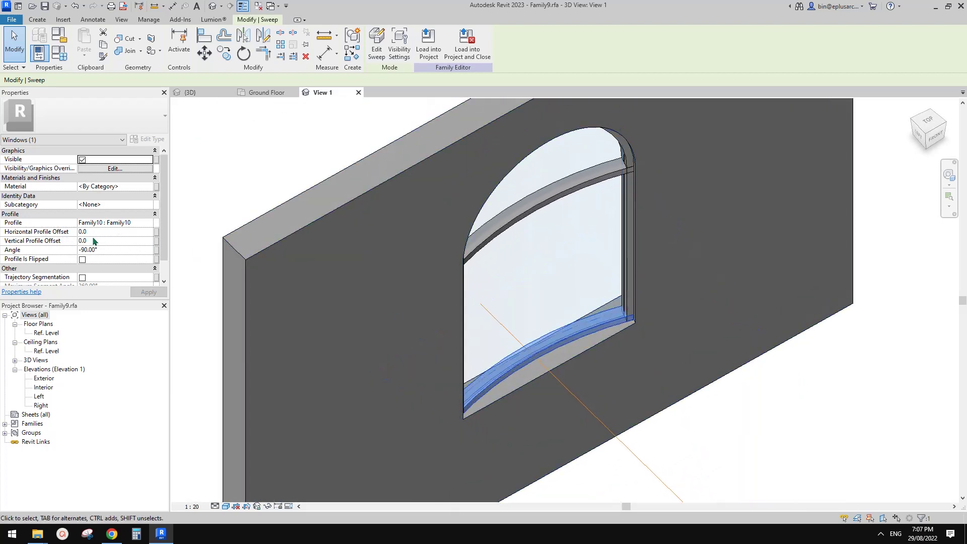
- Add a length family parameter named Offset as an instance parameter grouped under Dimensions
left_click(513, 283)
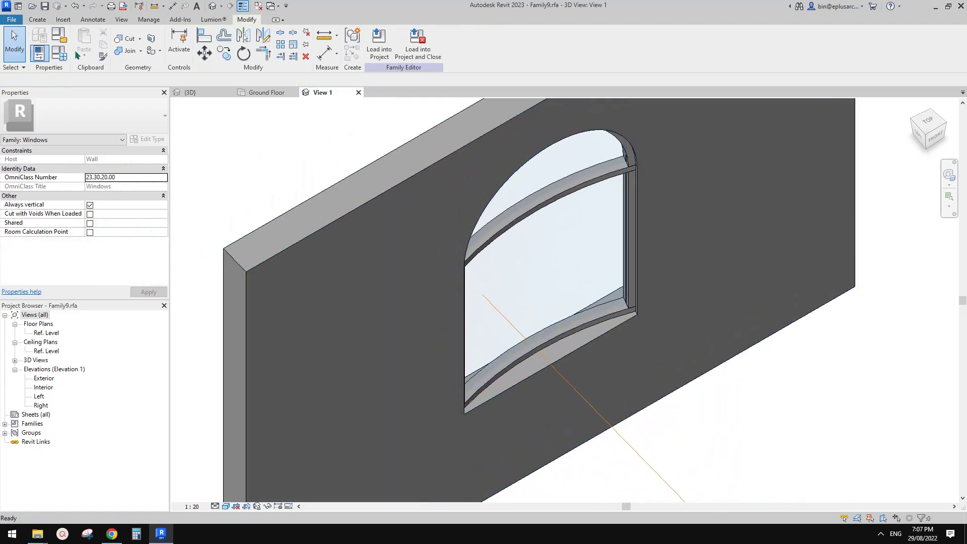
left_click_drag(280, 92, 401, 101)
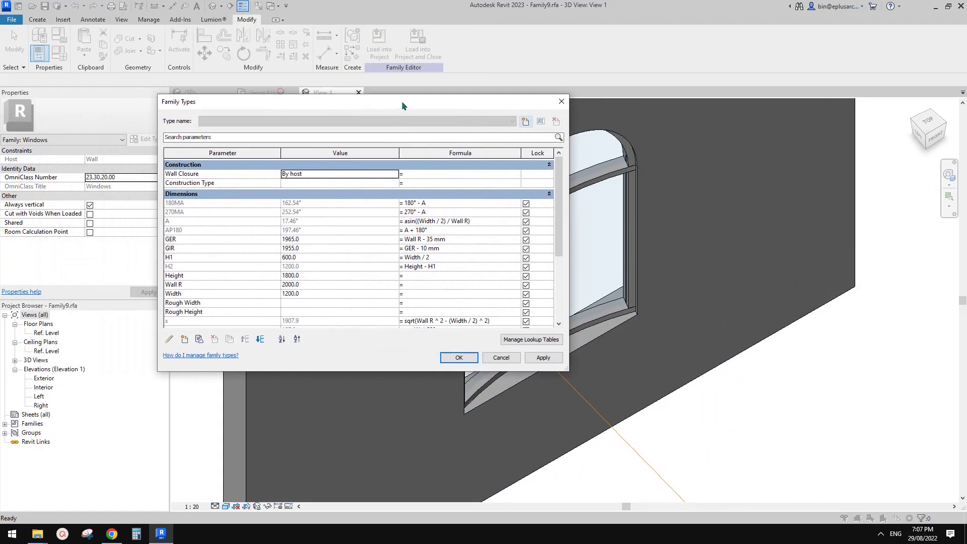
scroll(412, 242, "down", 2)
scroll(412, 241, "up", 4)
left_click(185, 340)
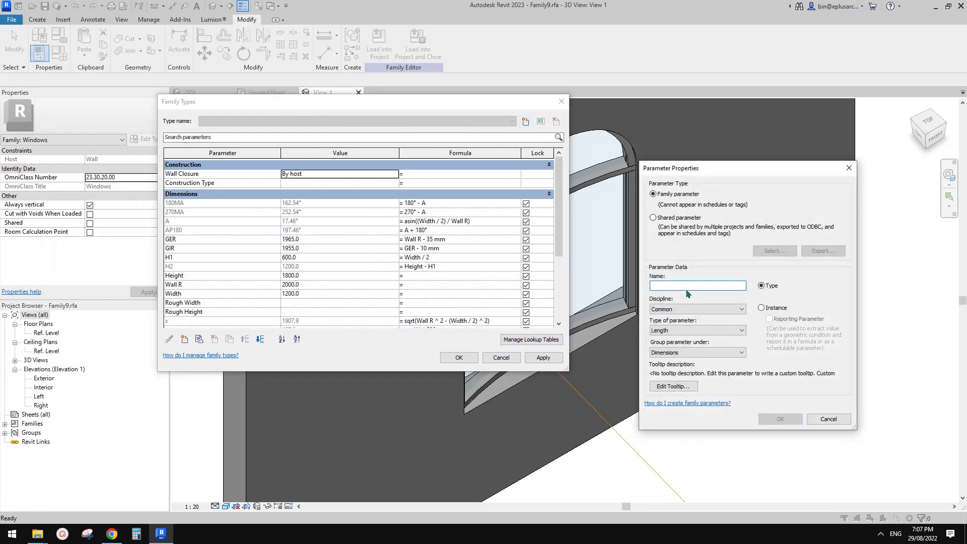
type("O")
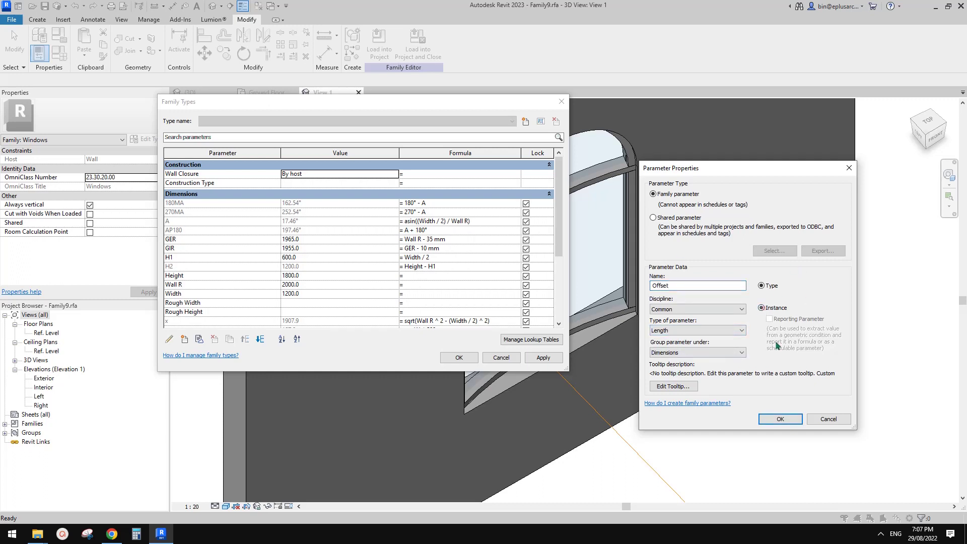
type("ffset")
left_click(780, 419)
key("Return")
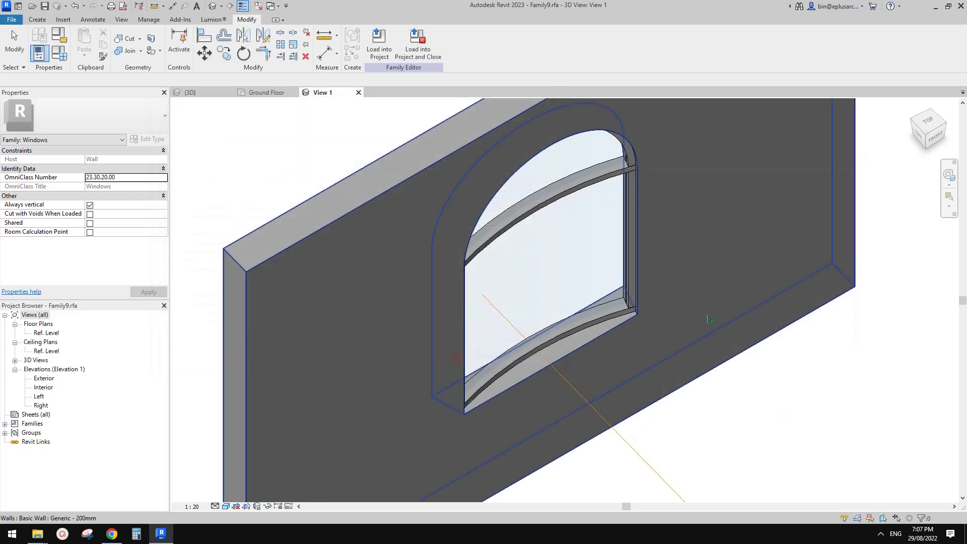
- Try a horizontal profile offset of 100 on the curved bottom frame sweep and check how the frame shifts
middle_click_drag(638, 333, 632, 286)
scroll(625, 346, "up", 1)
left_click(592, 339)
middle_click_drag(631, 285, 464, 274, "shift")
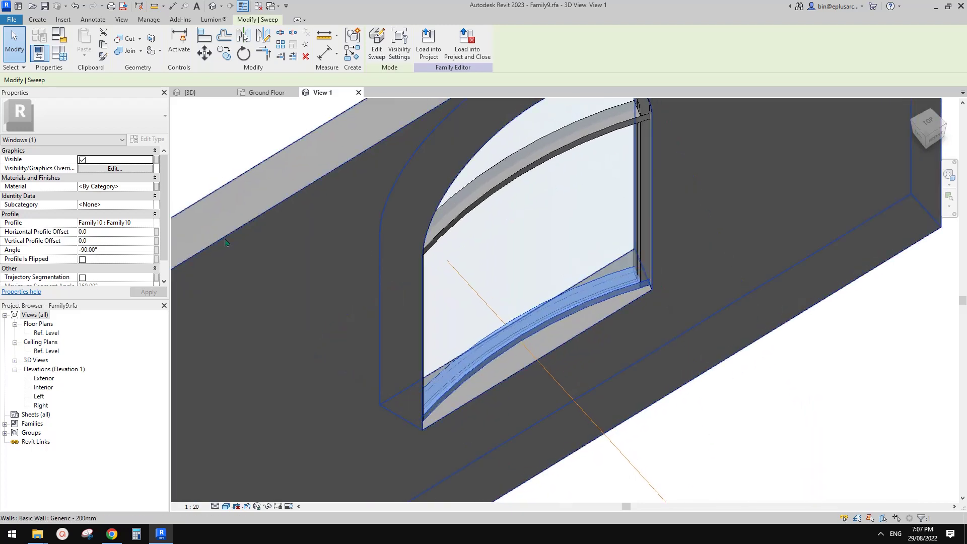
left_click(155, 233)
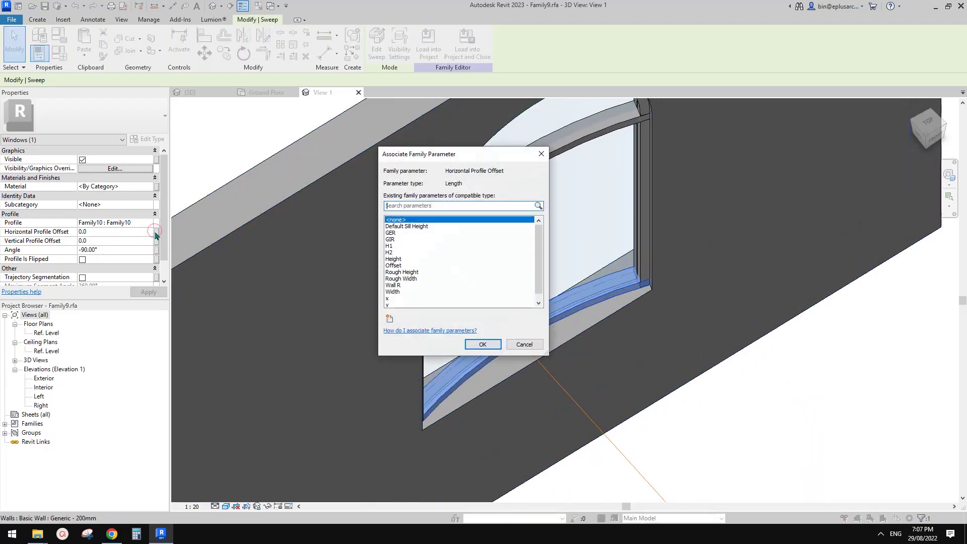
key("Escape")
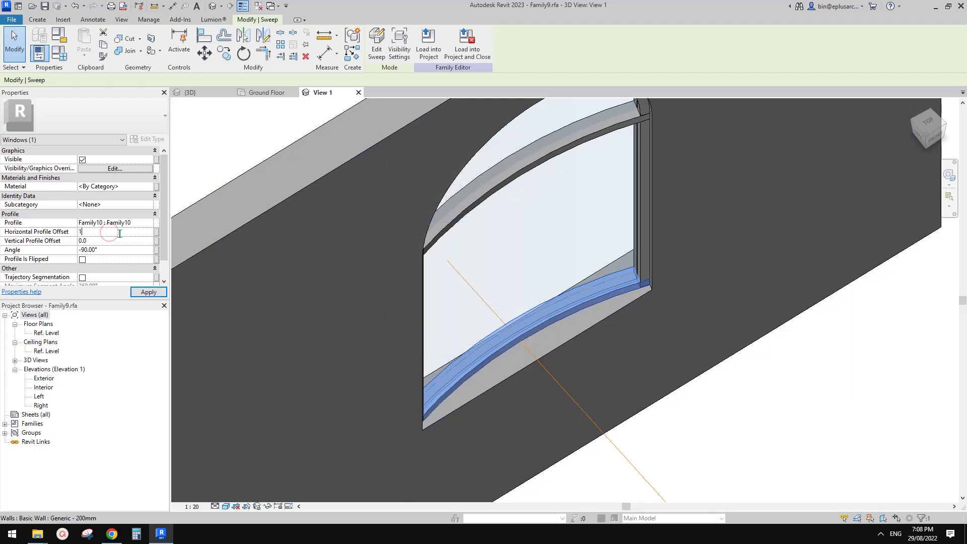
key("Return")
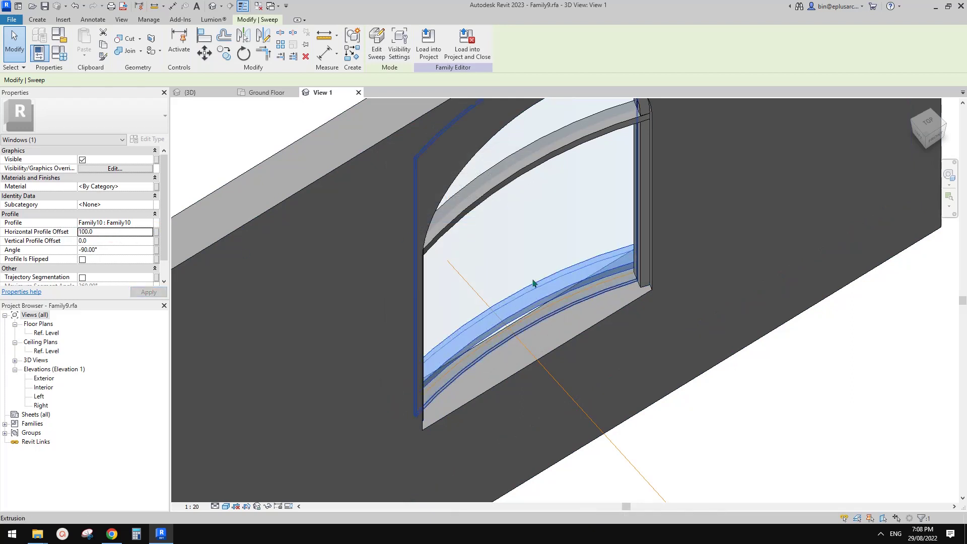
scroll(489, 243, "down", 1)
middle_click_drag(485, 257, 481, 267)
key("Escape")
left_click(539, 299)
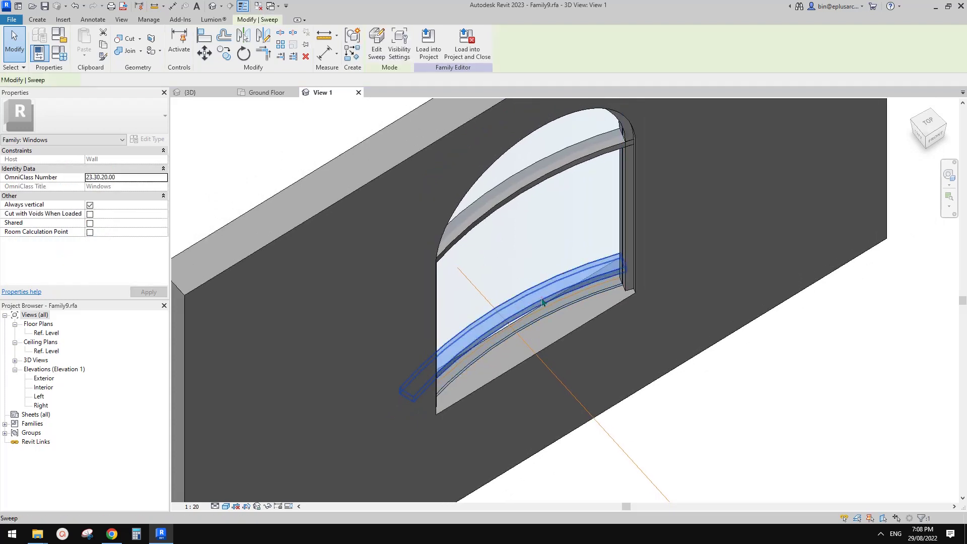
middle_click_drag(550, 303, 555, 297, "shift")
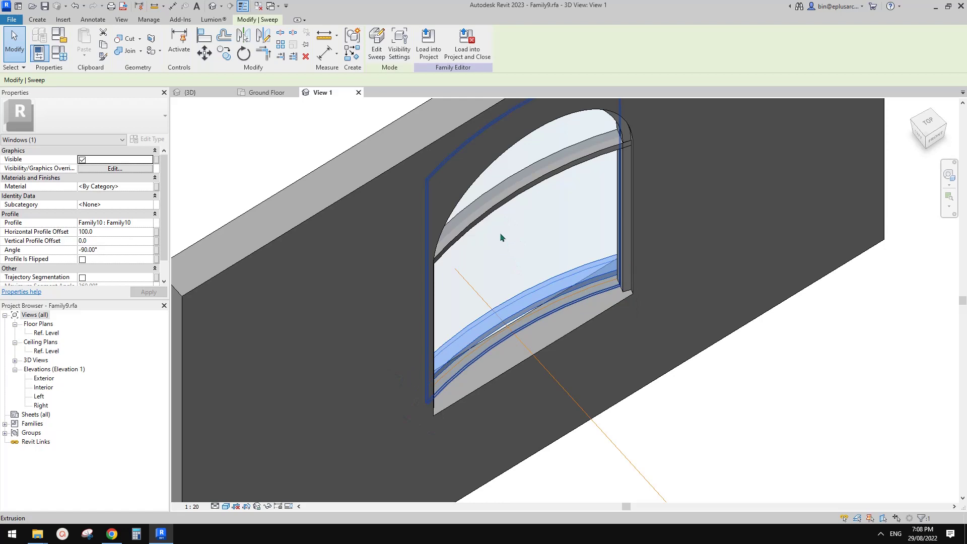
- Set the Offset family parameter to 50 and accept the family types
left_click(60, 52)
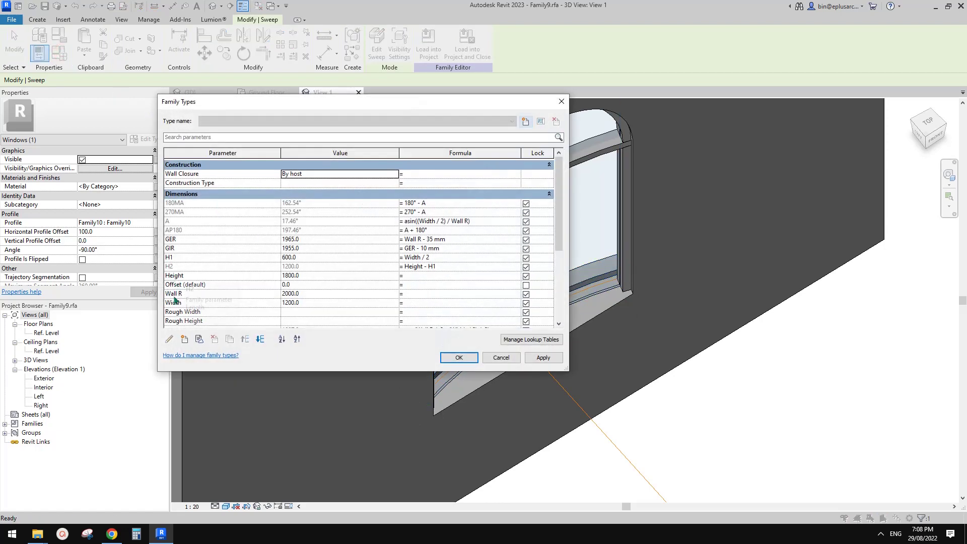
scroll(214, 254, "down", 3)
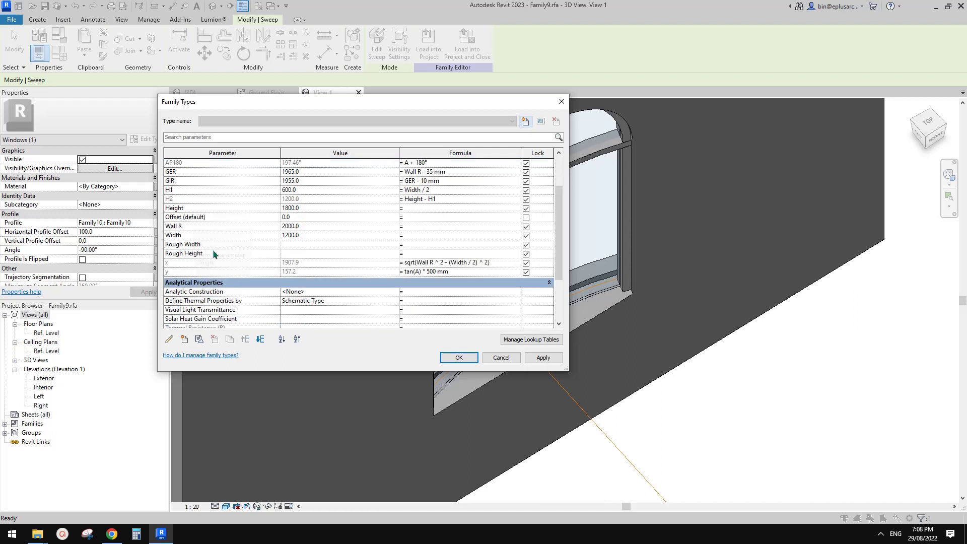
scroll(207, 239, "up", 1)
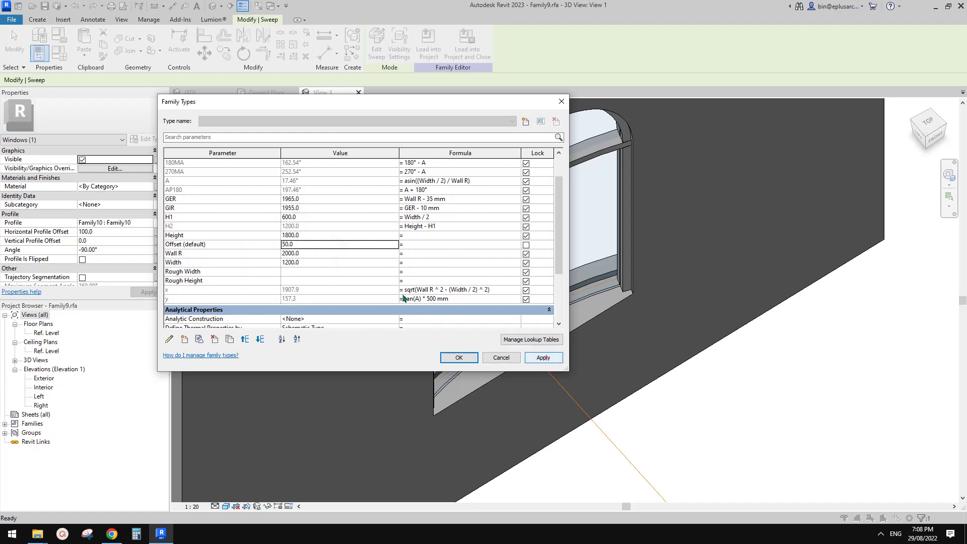
left_click(459, 357)
- Try associating the bottom frame sweep's vertical profile offset with the Offset parameter and inspect the frame's position
left_click(578, 281)
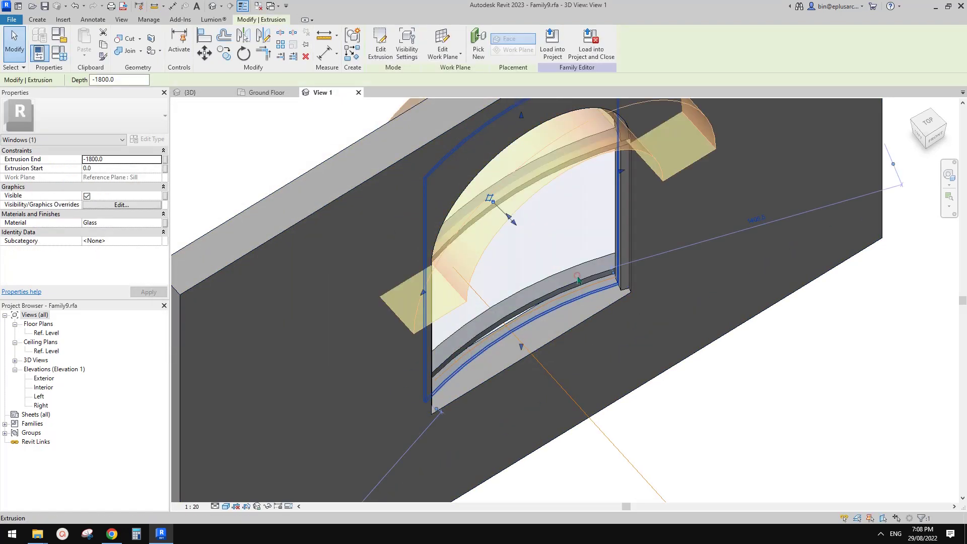
key("Tab")
left_click(579, 284)
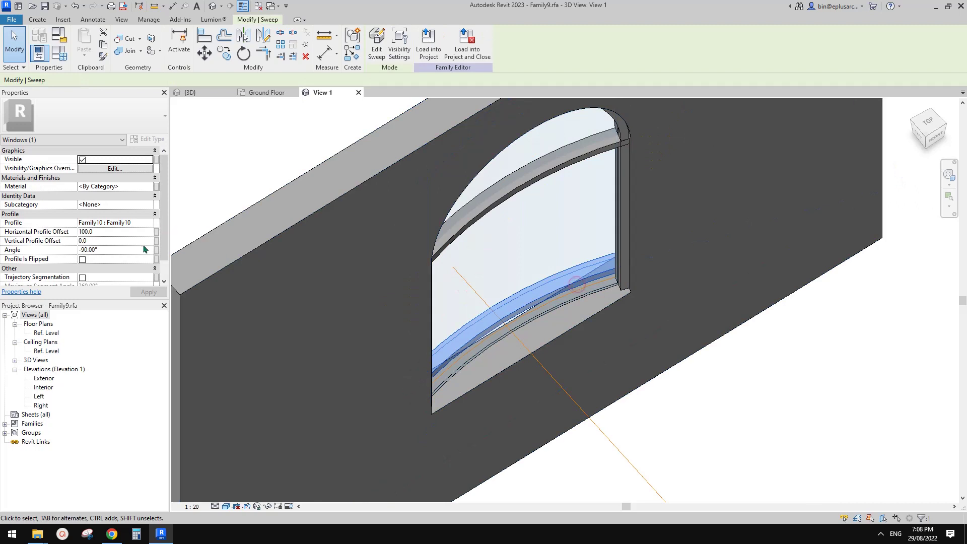
left_click(156, 243)
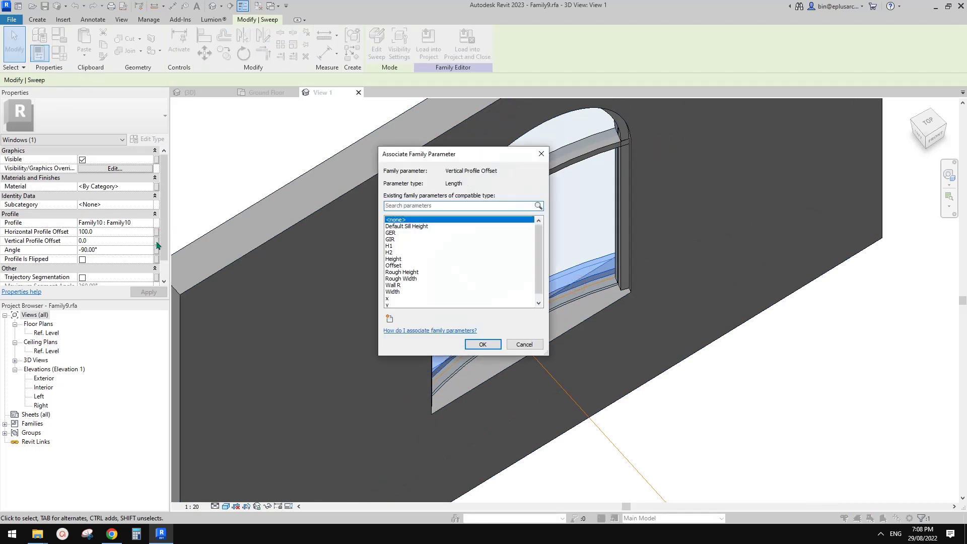
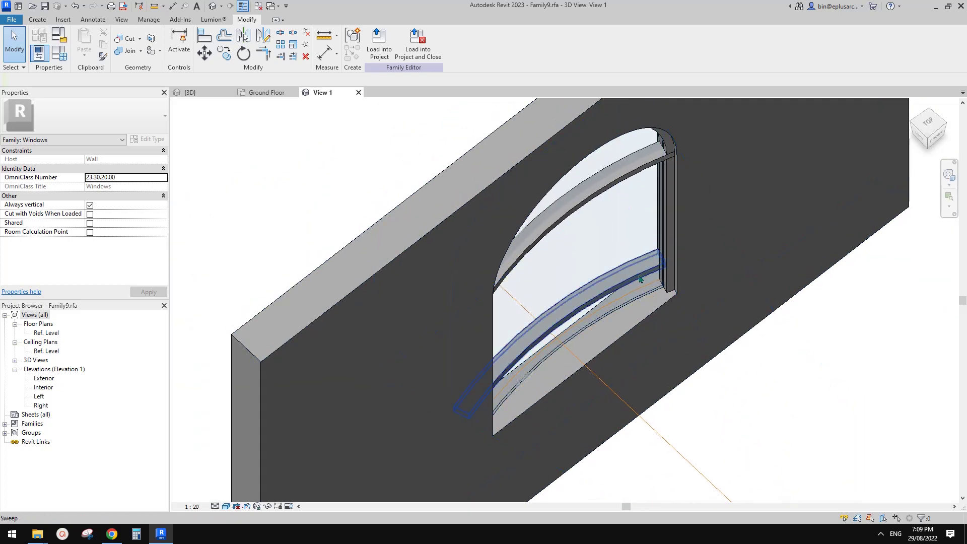
left_click(650, 297)
scroll(642, 310, "up", 4)
middle_click_drag(638, 320, 634, 275, "shift")
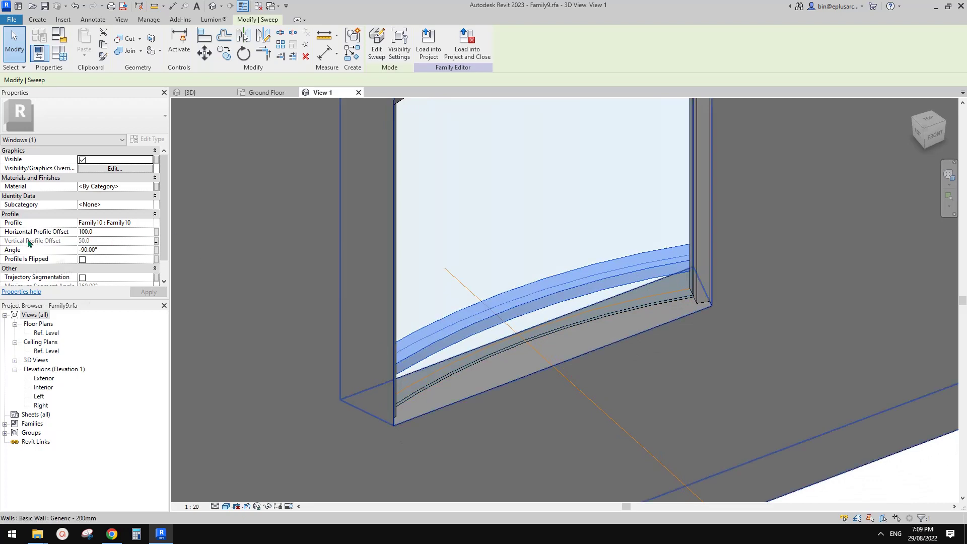
middle_click_drag(546, 270, 606, 238, "shift")
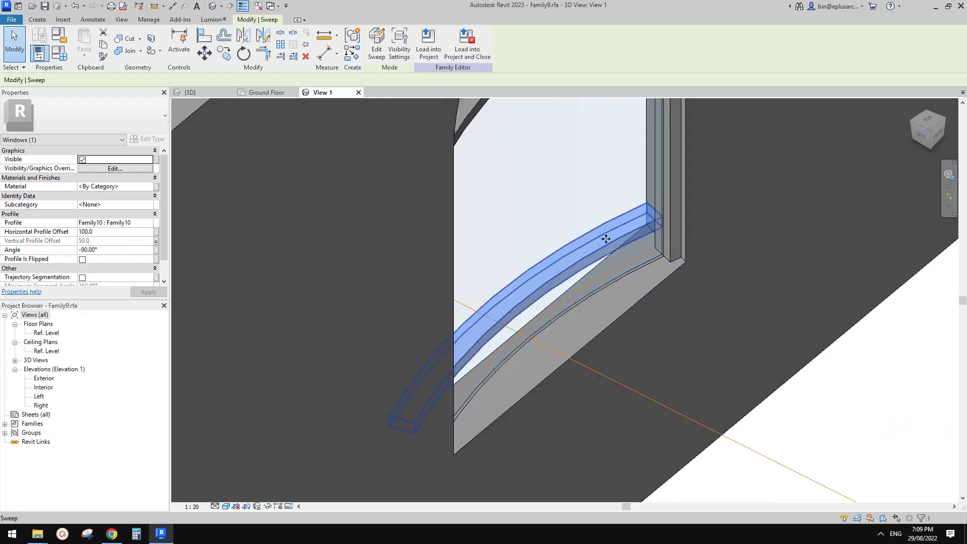
left_click(635, 236)
left_click(634, 235)
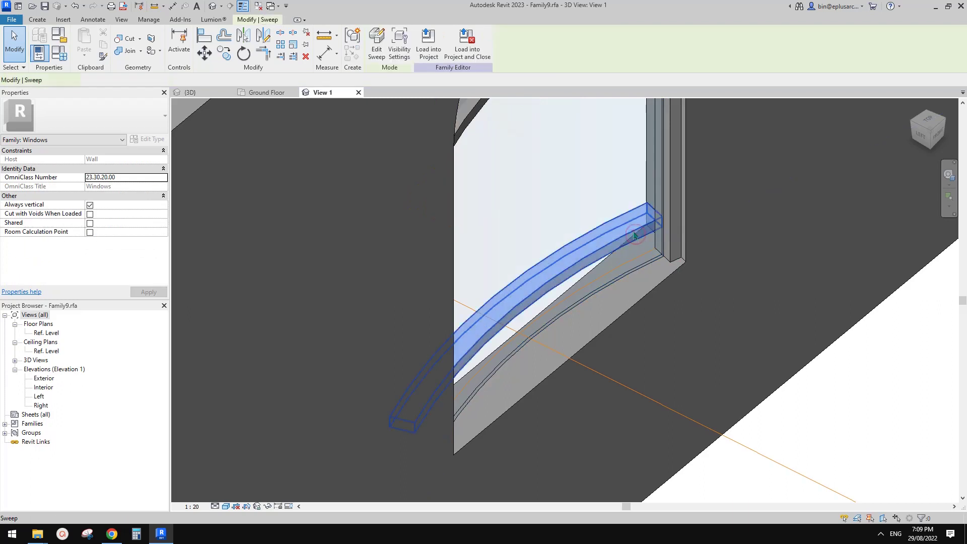
left_click(633, 235)
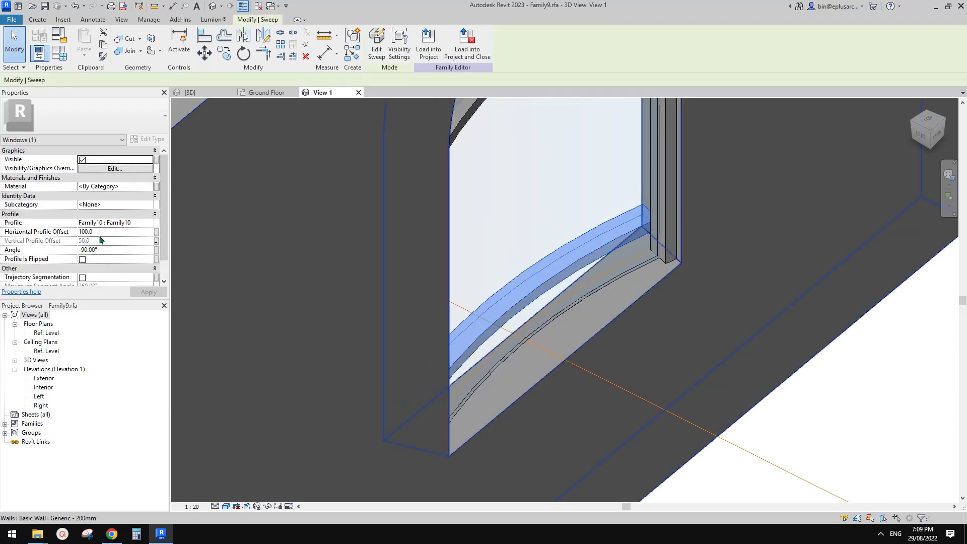
- Reset the bottom frame sweep's horizontal profile offset to 0 and check the frame from the front
left_click(117, 233)
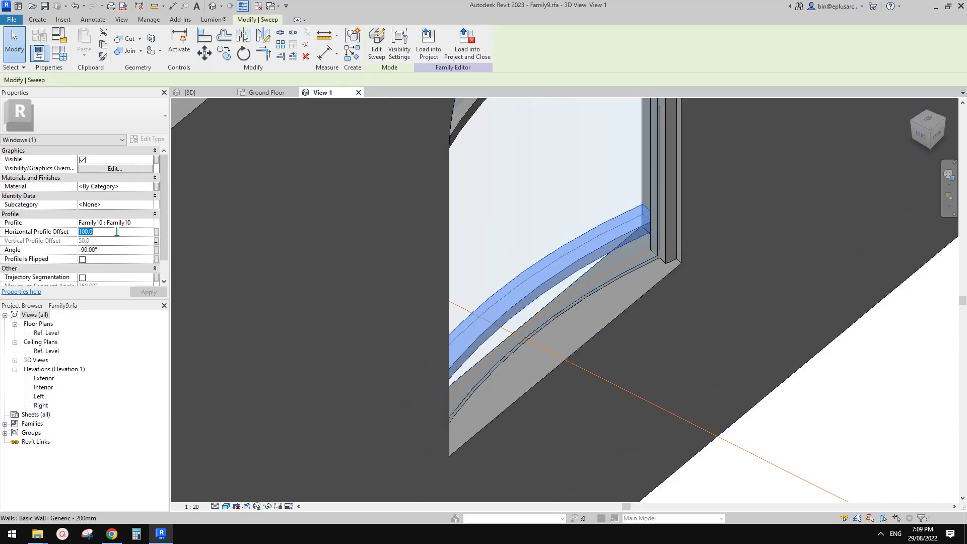
type("0")
key("Return")
middle_click_drag(510, 259, 478, 259, "shift")
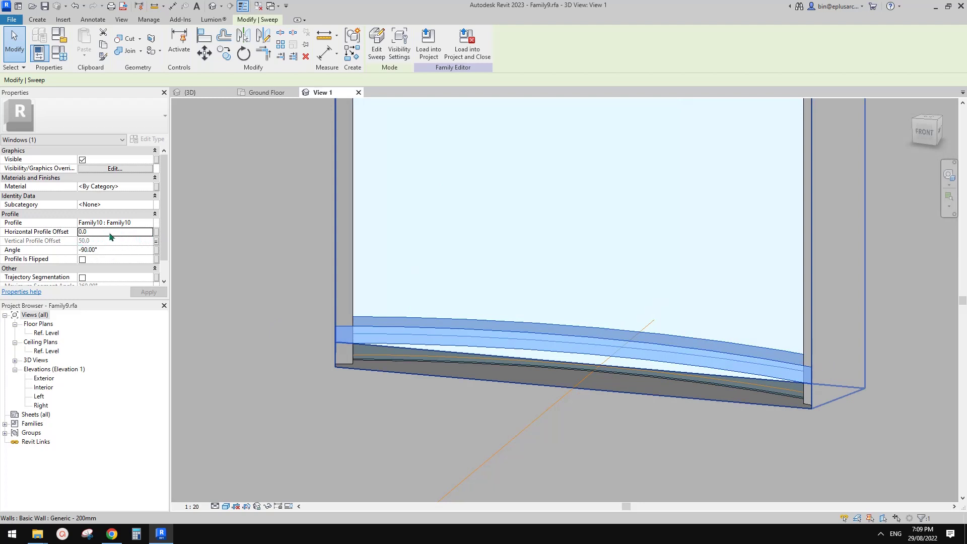
- Remove the parameter association from the sweep's vertical profile offset and set that offset to 0
left_click(156, 242)
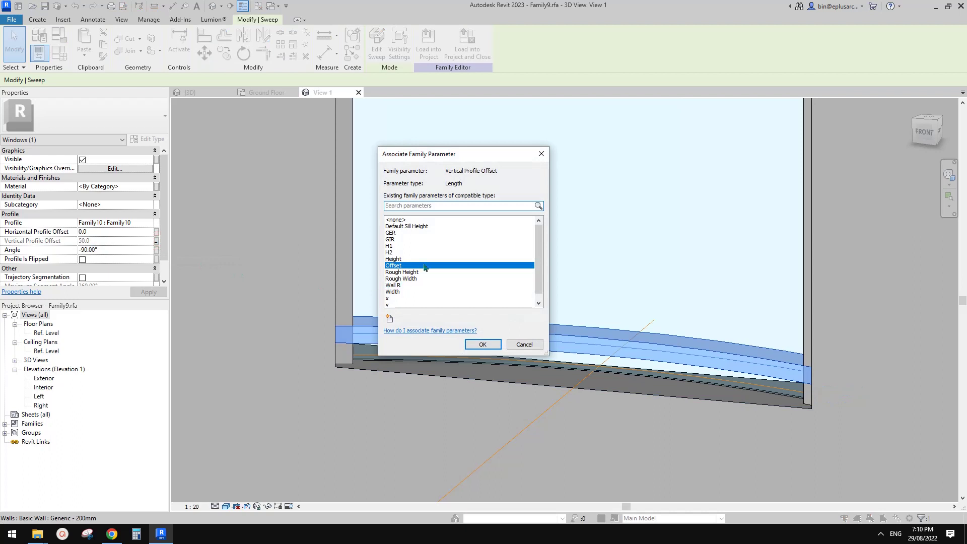
left_click(451, 220)
left_click(483, 345)
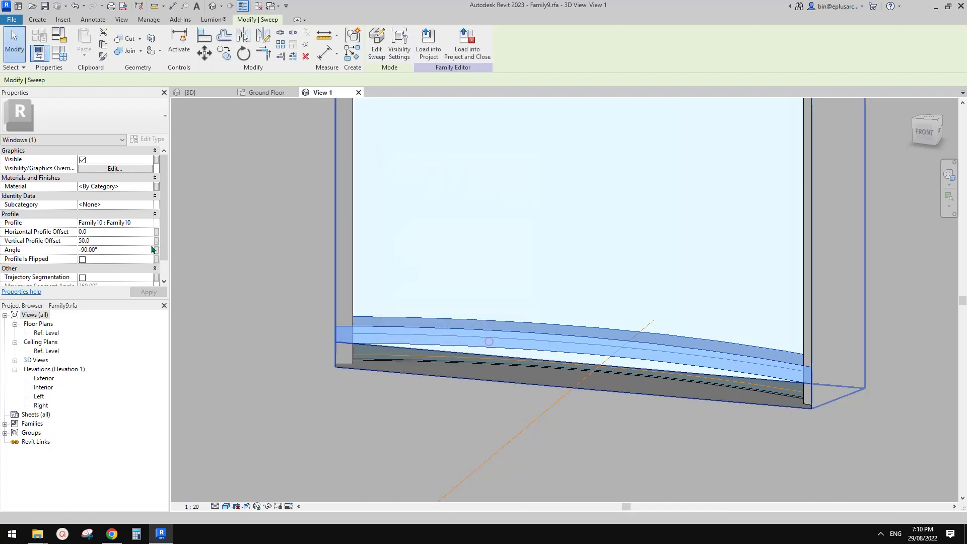
left_click(117, 239)
type("0")
- Associate the bottom frame sweep's horizontal profile offset with the Offset parameter
left_click(155, 233)
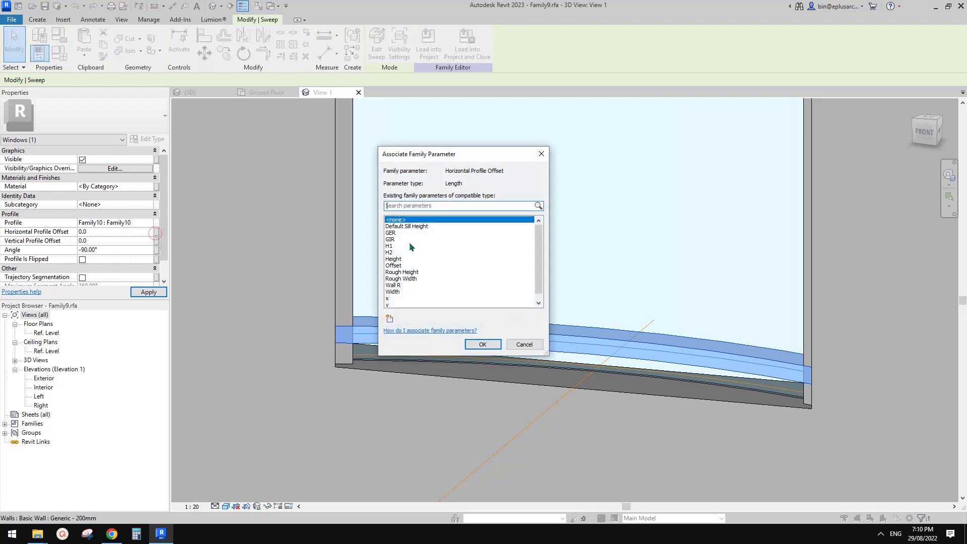
left_click(402, 273)
left_click(483, 344)
middle_click_drag(587, 281, 478, 222, "shift")
key("Escape")
middle_click_drag(589, 242, 602, 280)
- Open the Ref. Level floor plan and examine the curved bottom frame's position within the wall
double_click(52, 336)
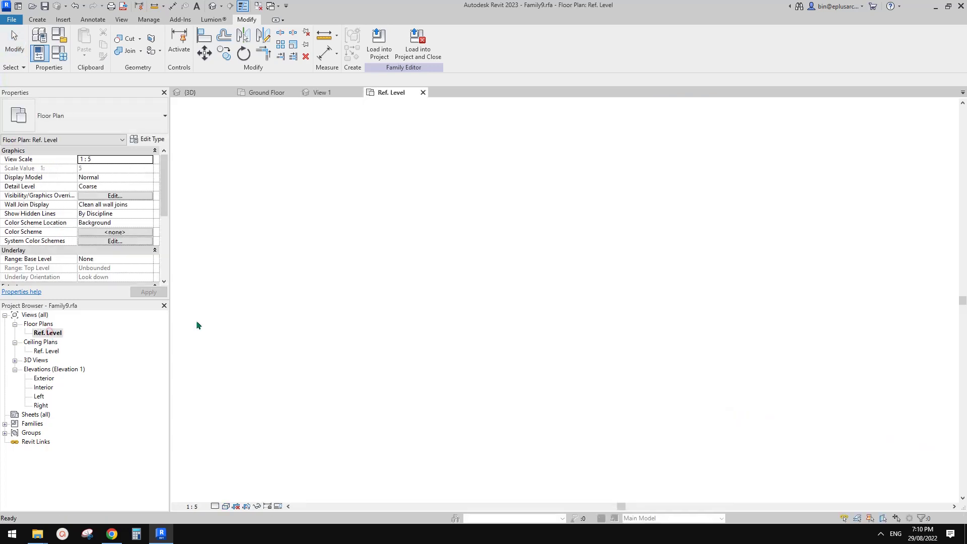
scroll(627, 286, "up", 3)
scroll(654, 286, "down", 3)
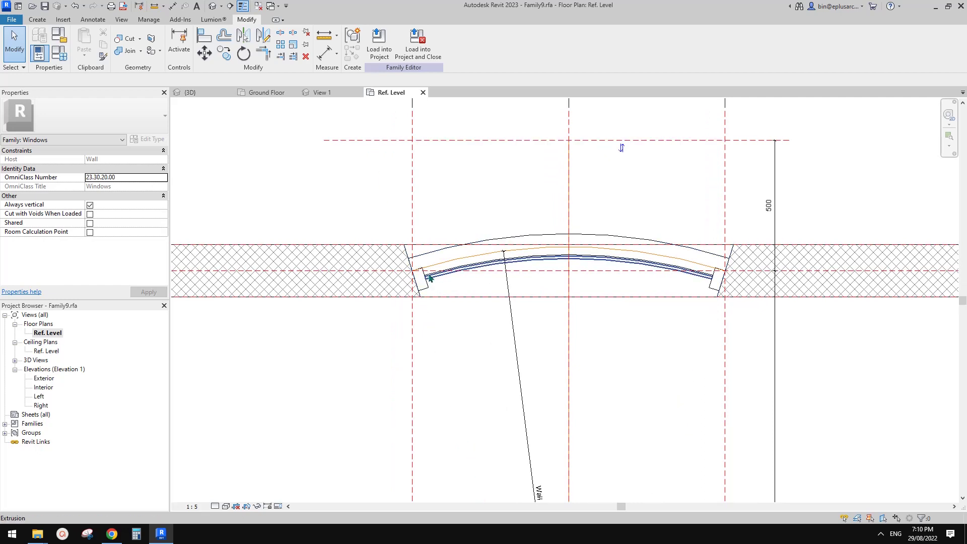
scroll(695, 276, "up", 2)
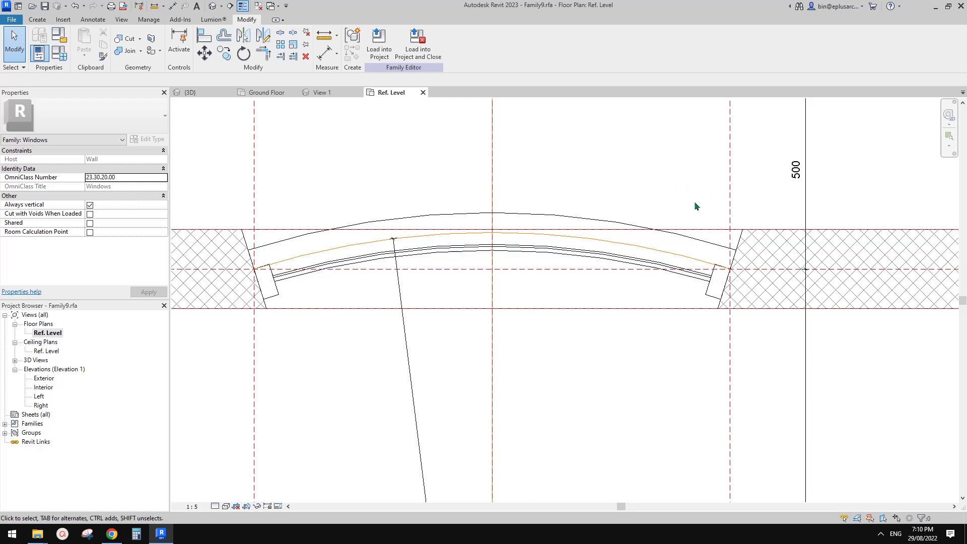
middle_click_drag(697, 207, 697, 212)
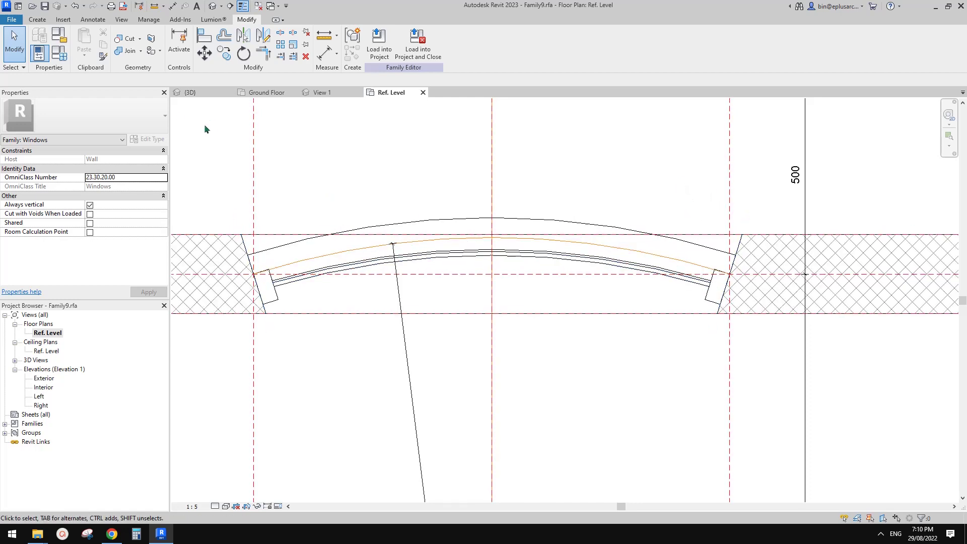
- Test the Offset family parameter by applying a value of -50
left_click(59, 53)
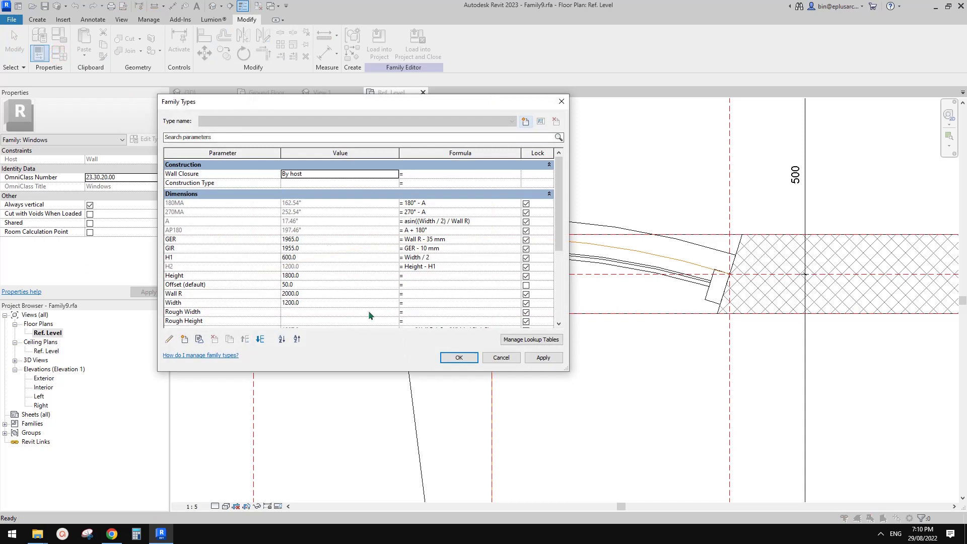
left_click(319, 285)
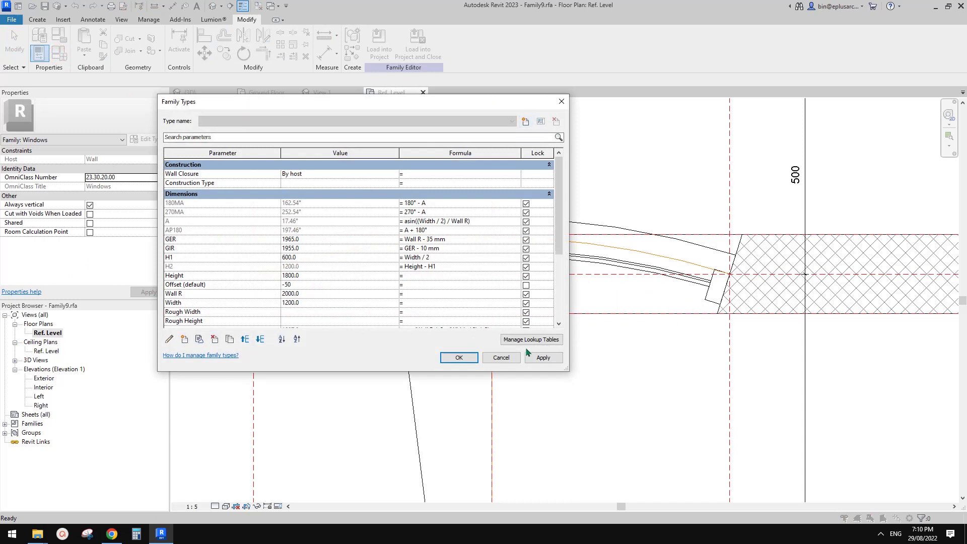
key("alt+a")
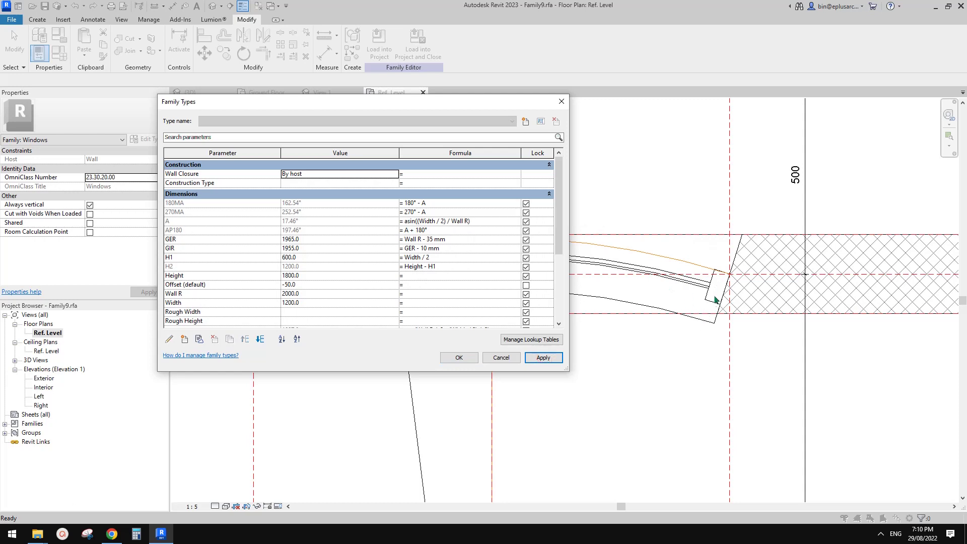
- Apply a value of 50 to the Offset family parameter and leave the family types settings
left_click(323, 285)
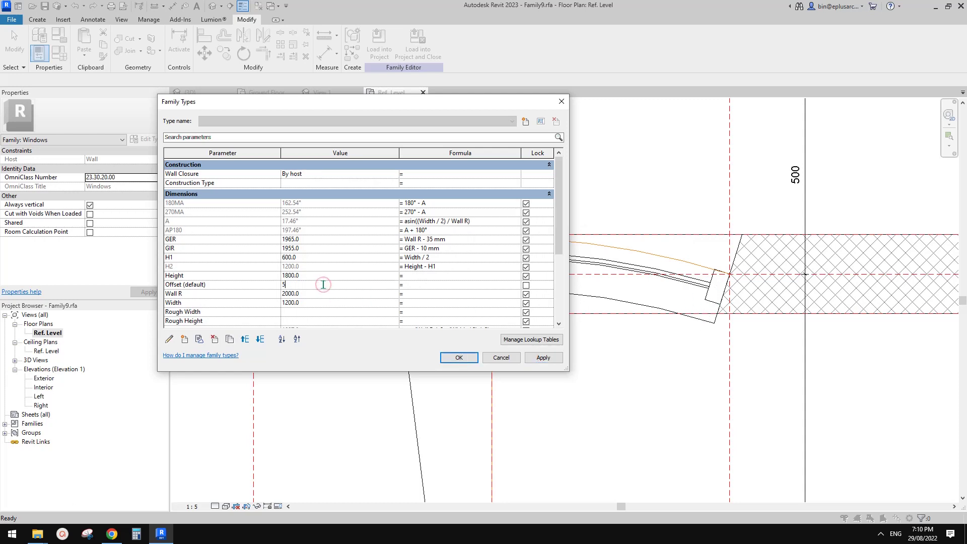
left_click(548, 359)
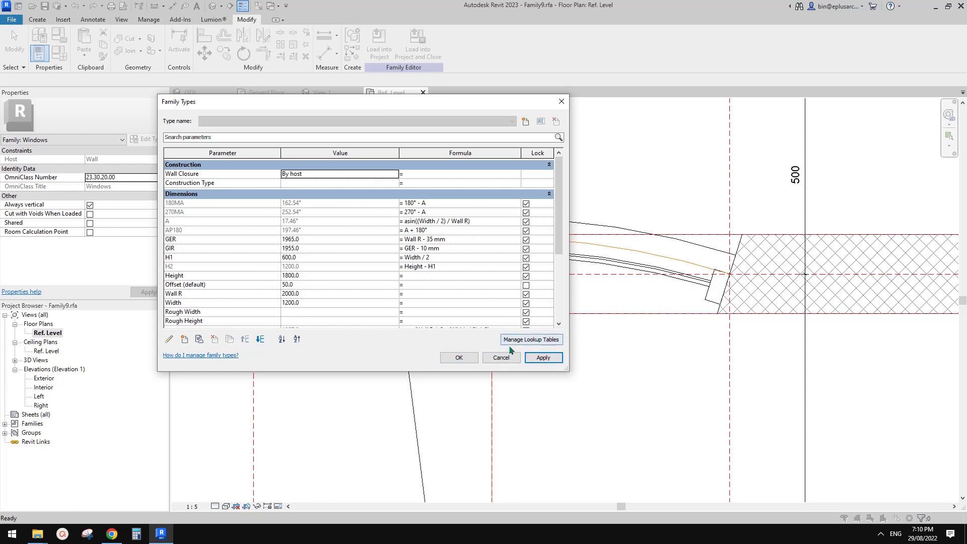
left_click(511, 356)
- Open the 3D view and examine the curved bottom frame sweep and its profile offsets
left_click(212, 6)
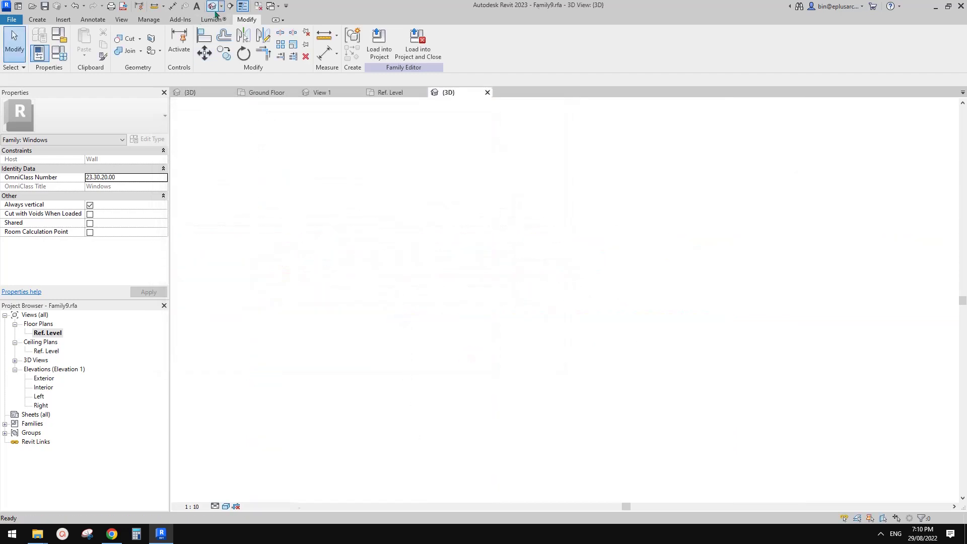
scroll(505, 292, "up", 3)
left_click(505, 291)
scroll(524, 249, "up", 2)
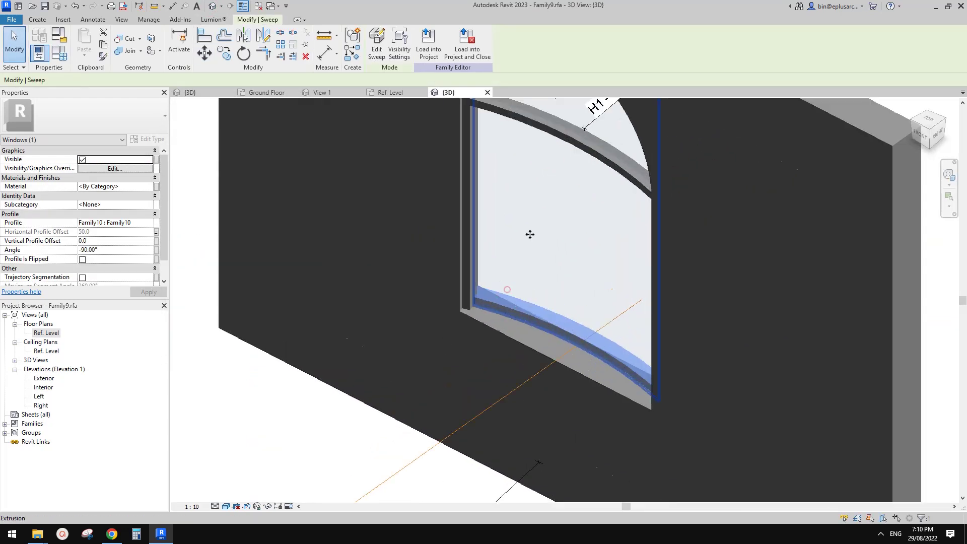
middle_click_drag(529, 233, 505, 274)
key("Escape")
- Associate the horizontal profile offset of the curved transom sweep below the arch with the Offset parameter
left_click(491, 156)
middle_click_drag(499, 203, 469, 213)
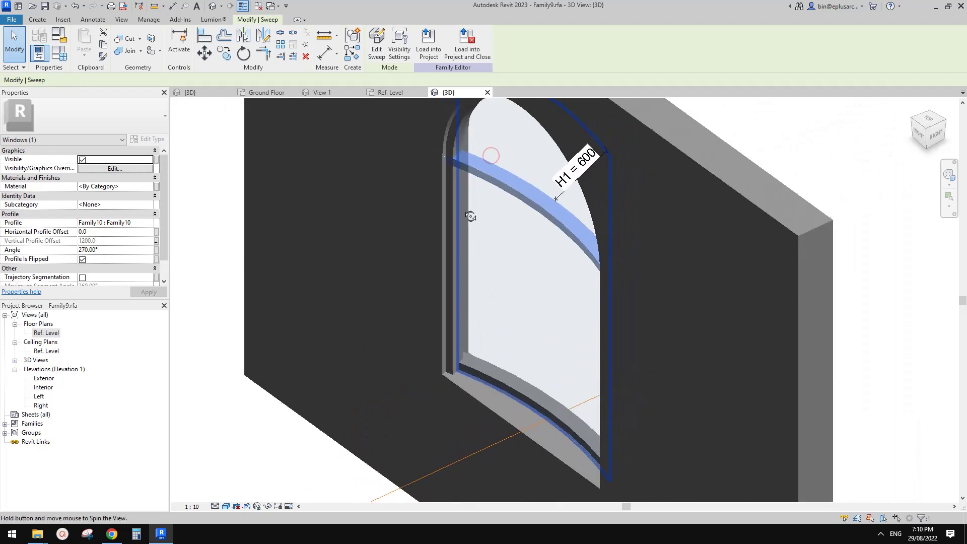
mouse_move(499, 181)
middle_mouse_down("shift")
mouse_move(501, 210)
mouse_move(492, 190)
middle_mouse_up("shift")
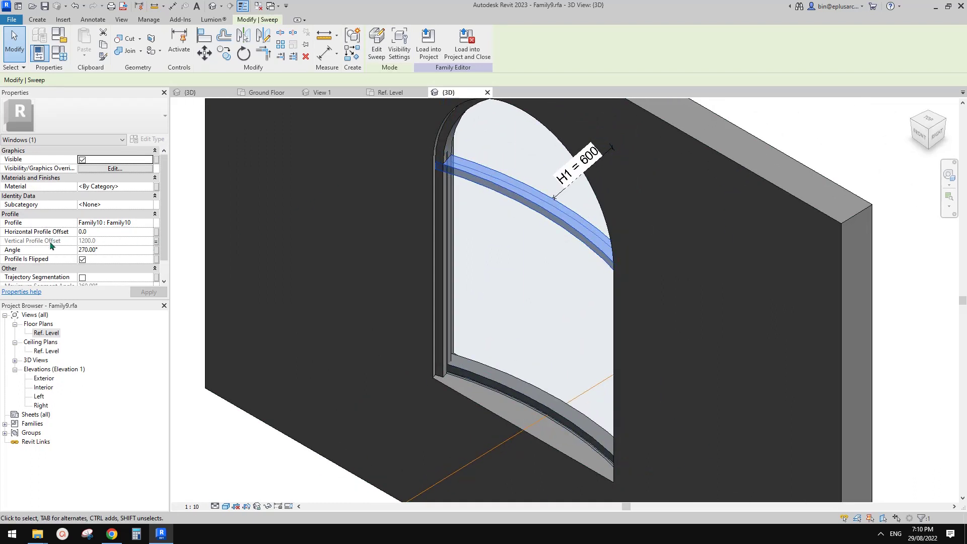
middle_click_drag(505, 233, 503, 197, "shift")
middle_click_drag(510, 401, 500, 278)
middle_click_drag(563, 177, 550, 235)
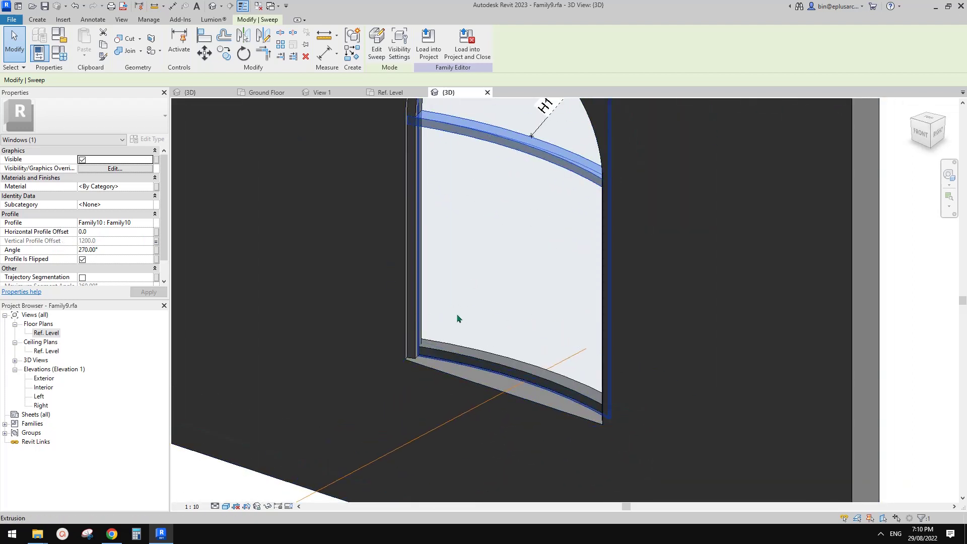
middle_click_drag(458, 318, 463, 332, "shift")
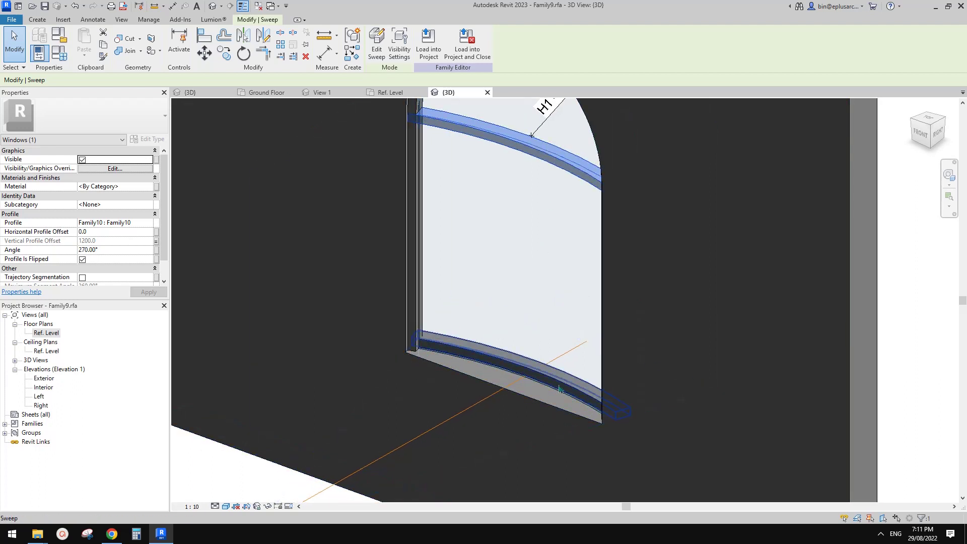
middle_click_drag(490, 370, 484, 383)
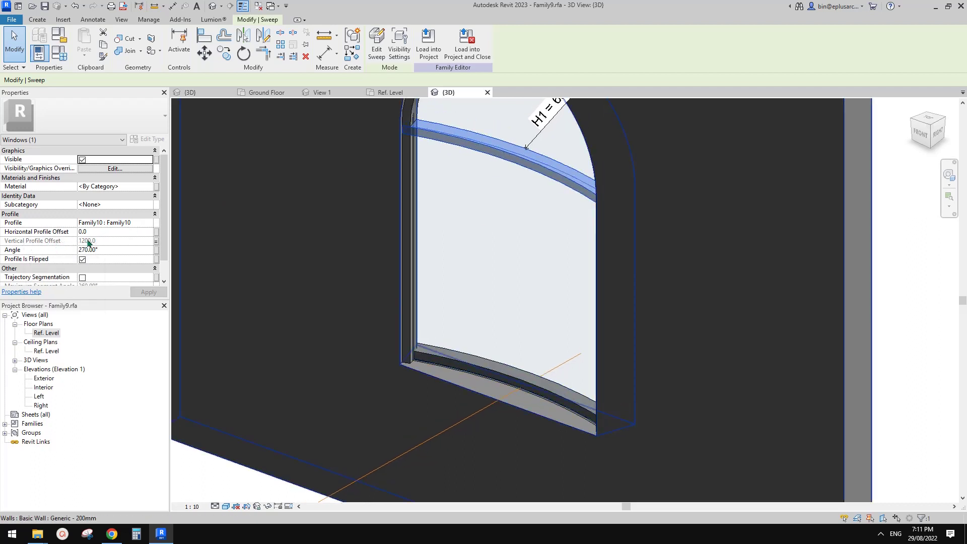
left_click(157, 233)
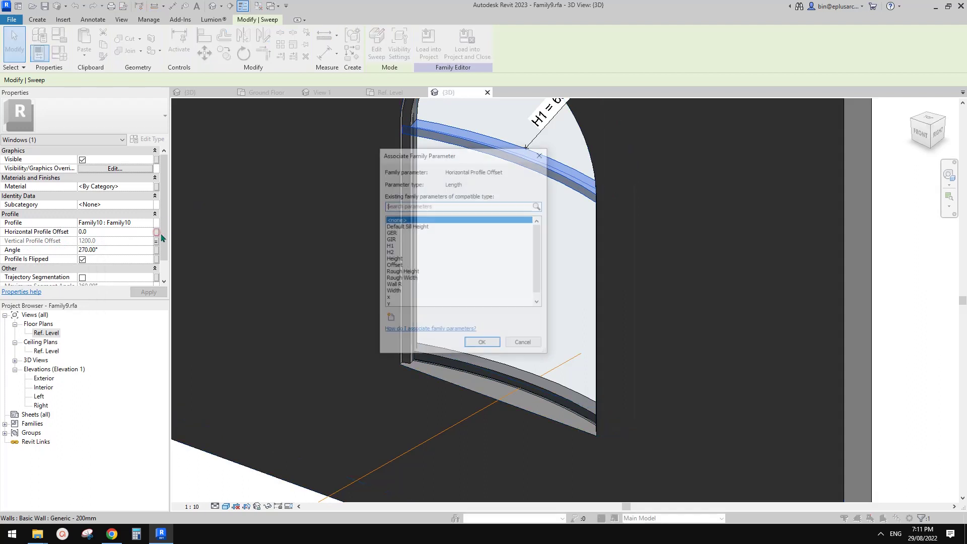
left_click(394, 266)
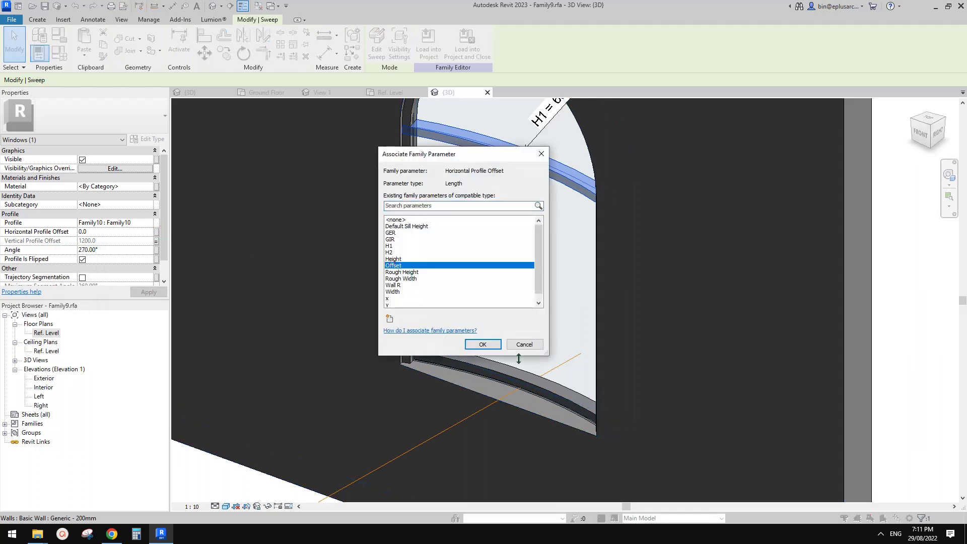
left_click(483, 344)
- Try a horizontal profile offset of 50 on the left vertical frame sweep
middle_click_drag(535, 164, 414, 228, "shift")
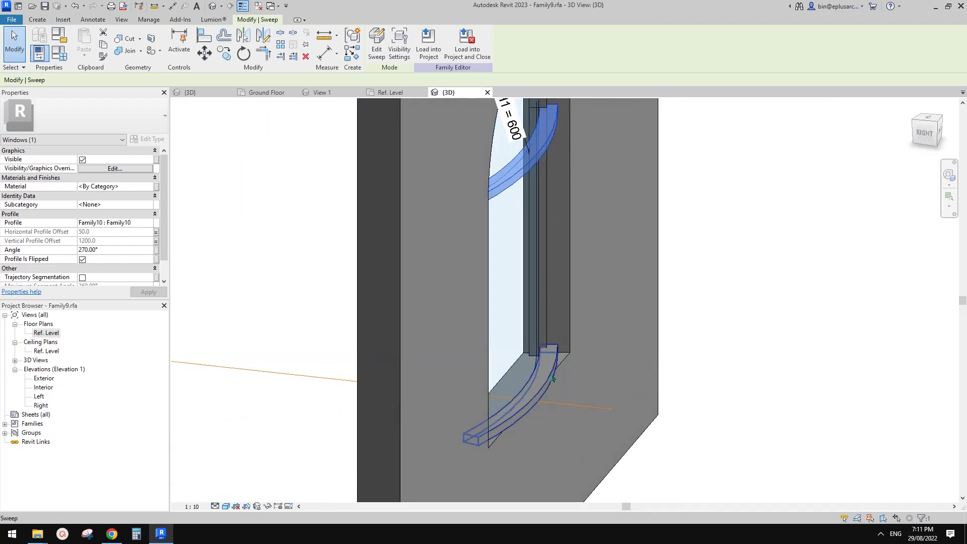
scroll(553, 380, "down", 2)
middle_click_drag(553, 380, 611, 361, "shift")
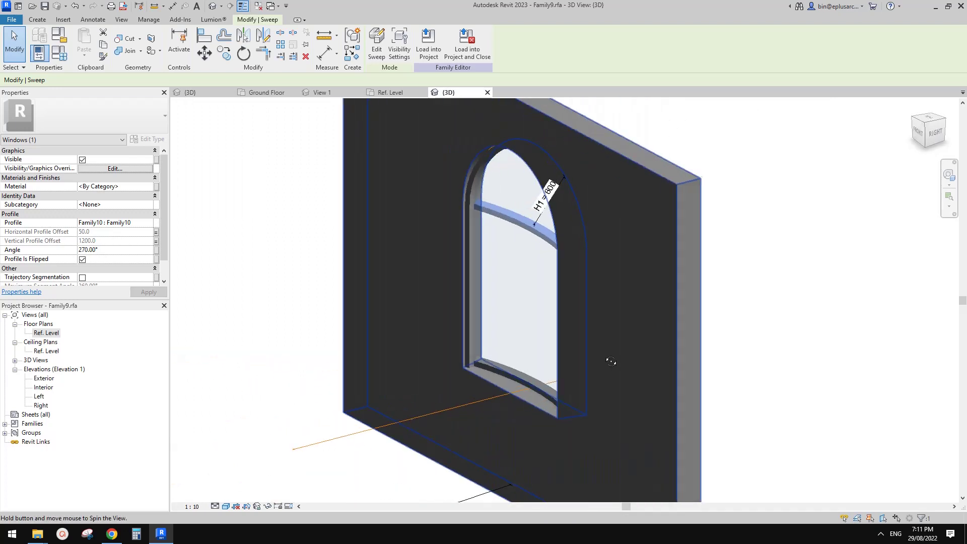
scroll(482, 326, "up", 2)
left_click(460, 317)
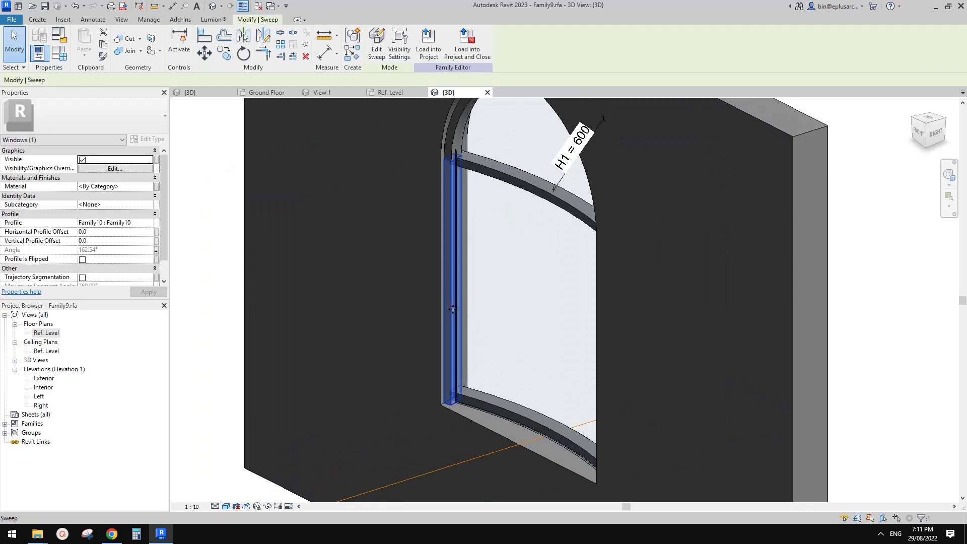
middle_click_drag(461, 317, 451, 316, "shift")
middle_click_drag(440, 254, 434, 265, "shift")
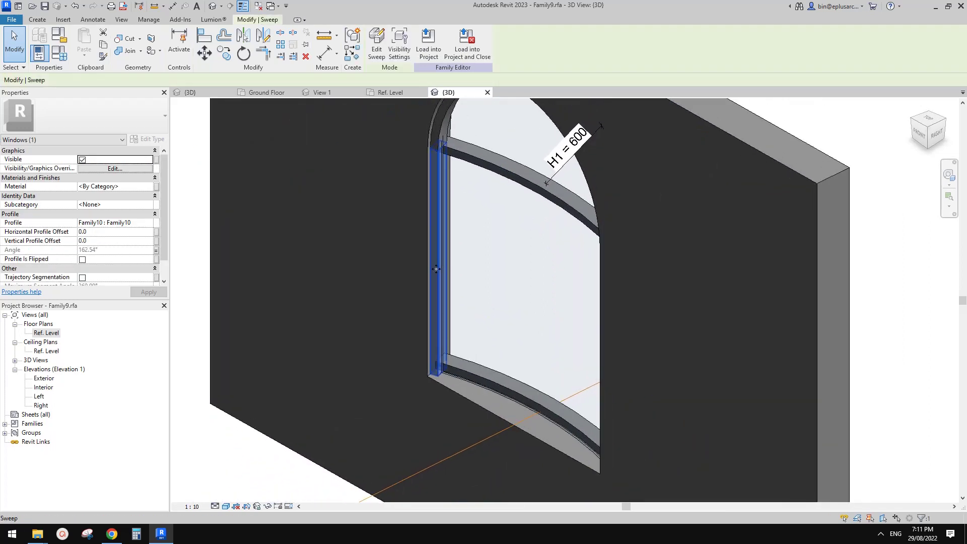
middle_click_drag(447, 325, 436, 322, "shift")
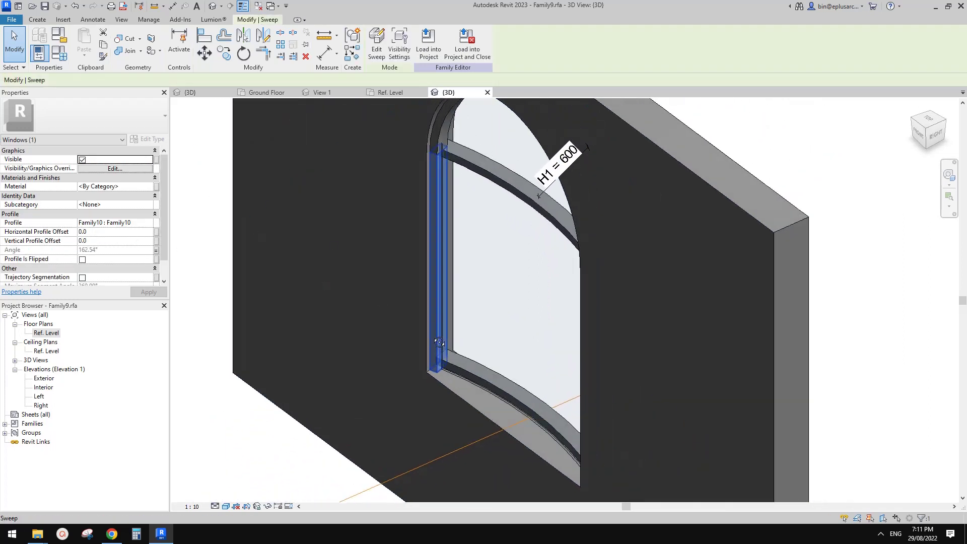
left_click(118, 233)
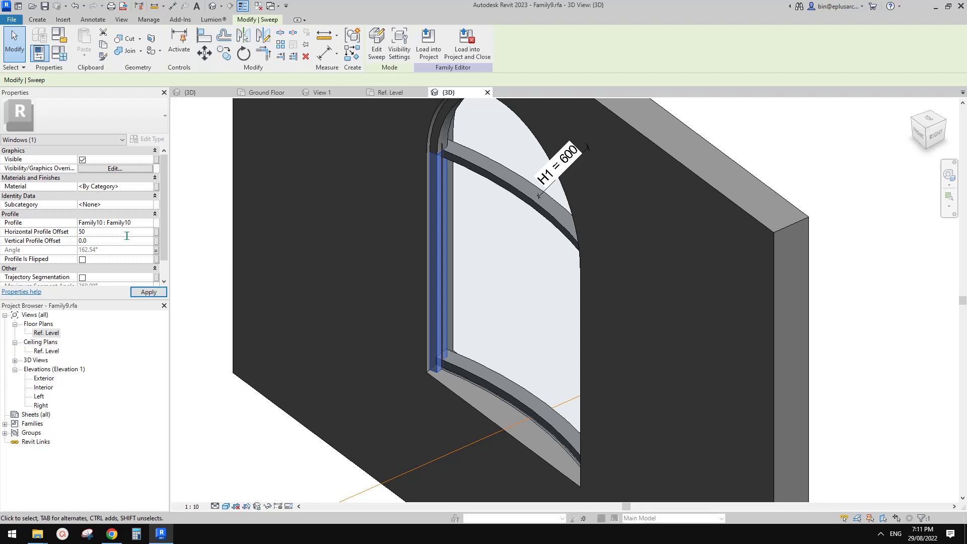
key("Return")
middle_click_drag(564, 327, 501, 356, "shift")
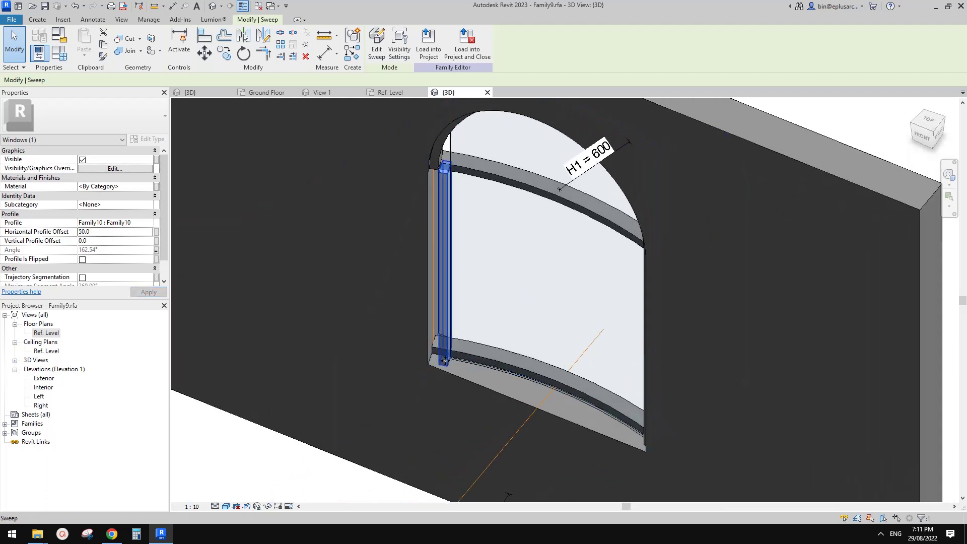
- Reset the left vertical frame sweep's horizontal profile offset to 0 and try a vertical profile offset of 50
left_click(139, 233)
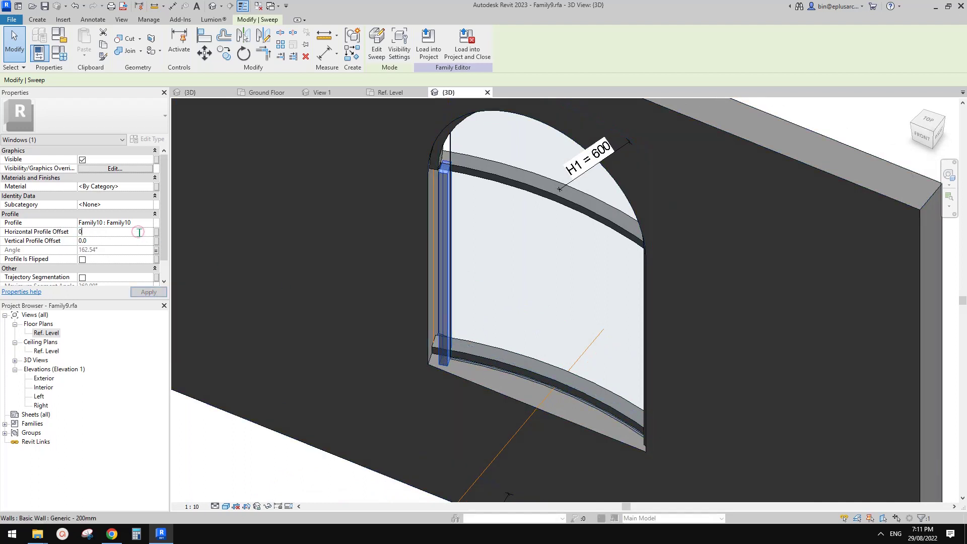
type("0")
key("Tab")
type("50")
key("Return")
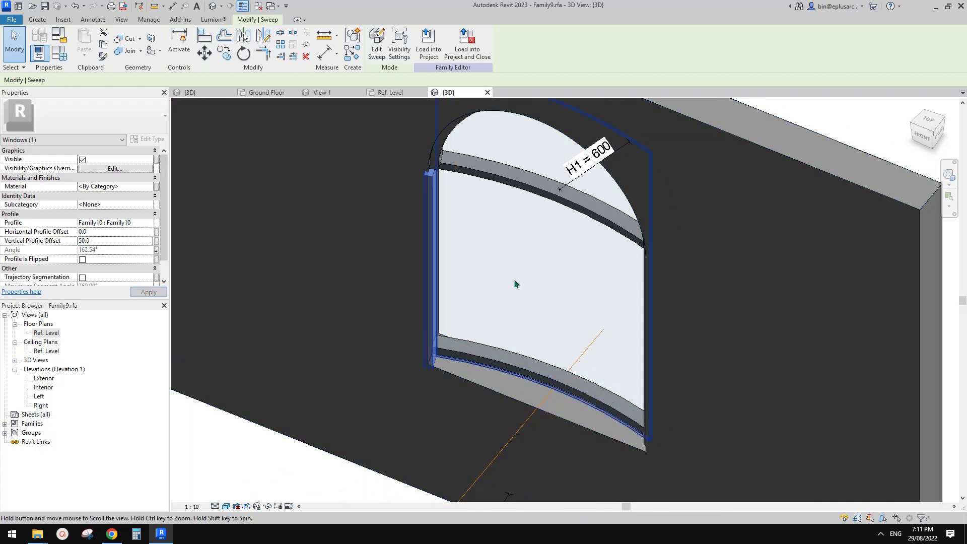
middle_click_drag(455, 280, 436, 360, "shift")
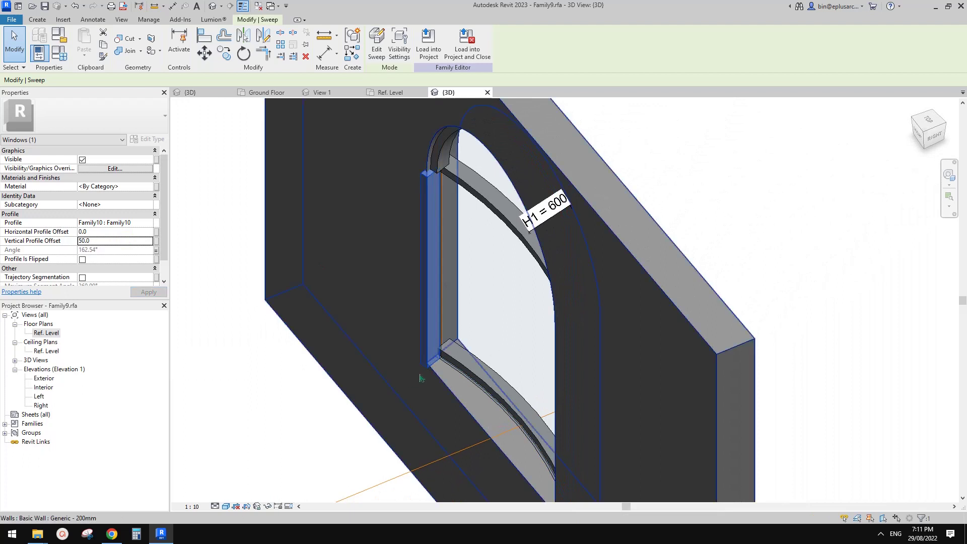
scroll(416, 378, "up", 2)
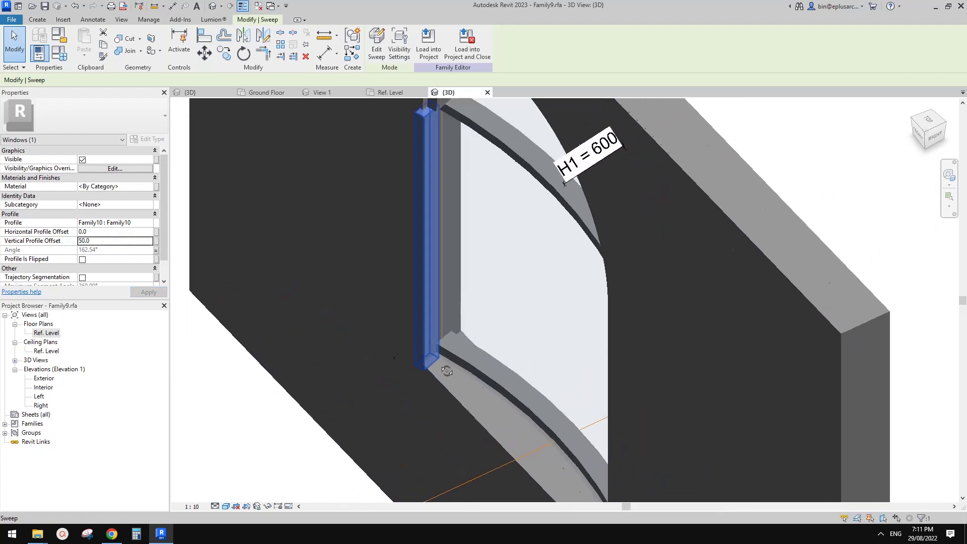
- Try a vertical profile offset of -50 on the left vertical frame sweep and examine its position in the opening
left_click(123, 241)
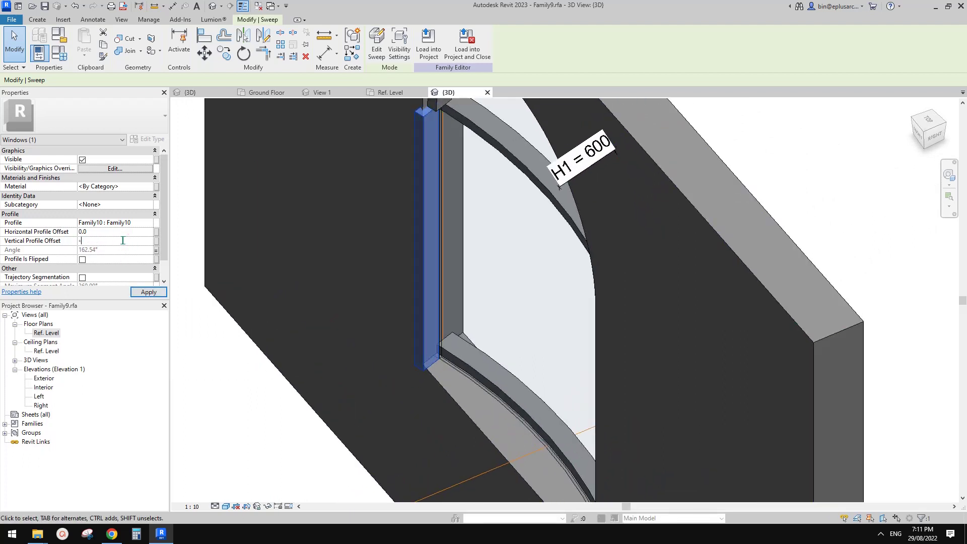
type("-50")
key("Return")
middle_click_drag(488, 313, 524, 346, "shift")
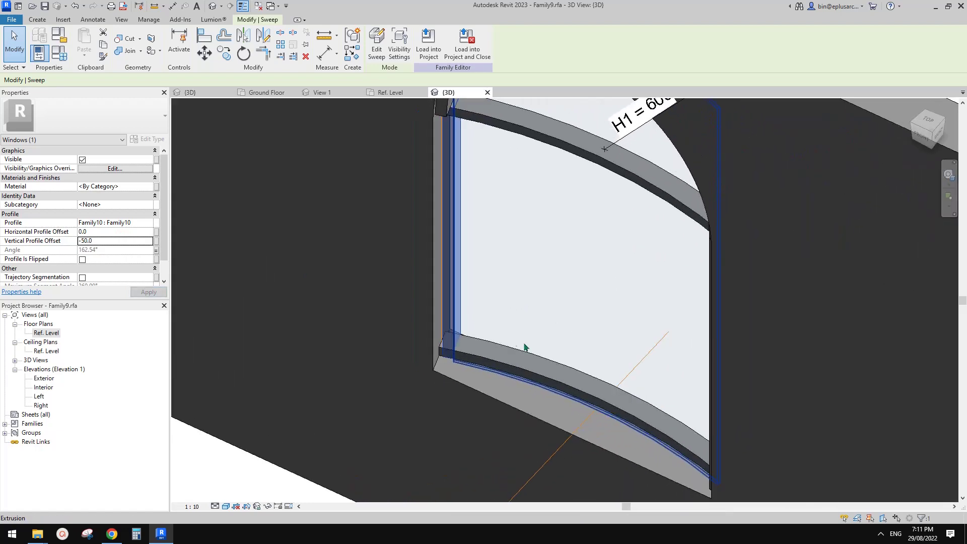
key("Escape")
mouse_move(453, 349)
middle_mouse_down("shift")
mouse_move(501, 349)
mouse_move(454, 333)
mouse_move(469, 347)
middle_mouse_up("shift")
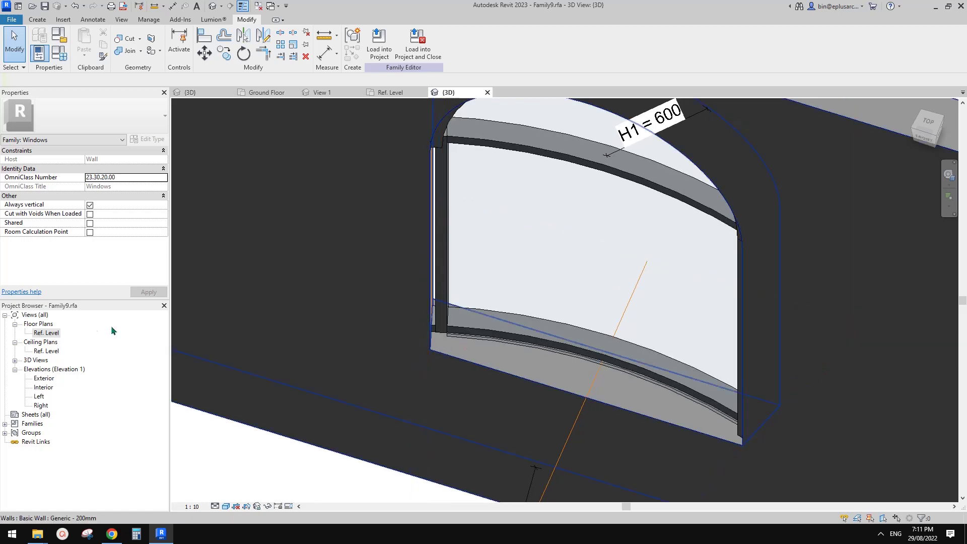
- Open the Ref. Level floor plan and set the left vertical frame sweep's vertical profile offset to 0
double_click(46, 333)
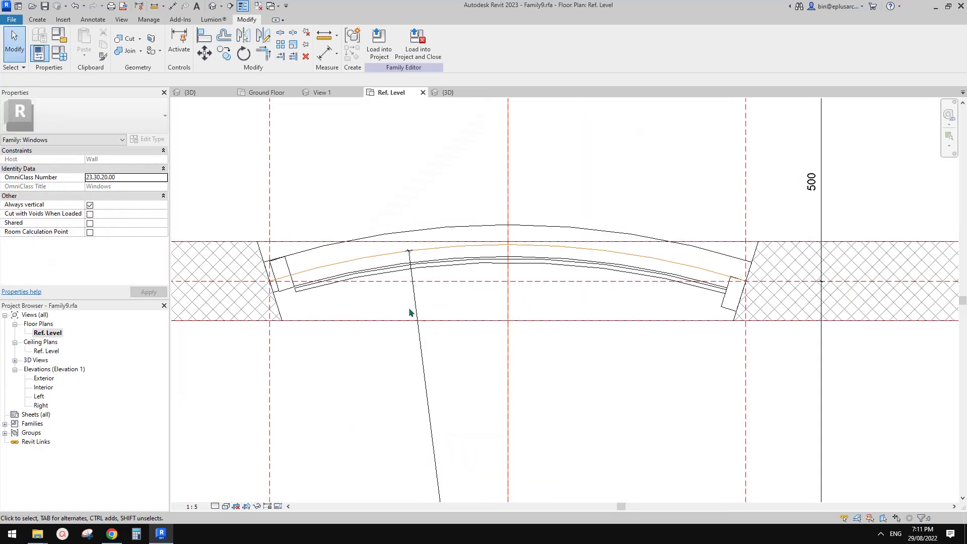
scroll(291, 291, "up", 2)
left_click(449, 270)
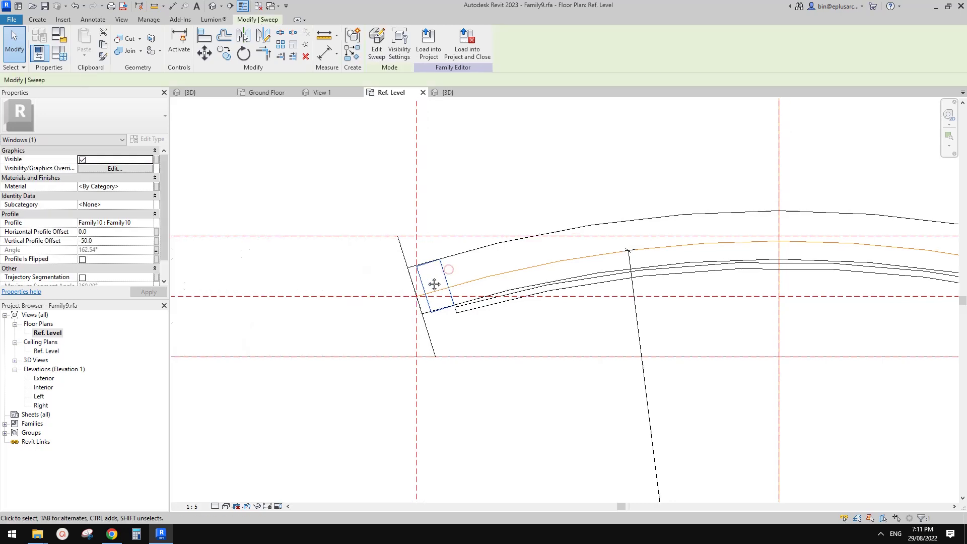
left_click(141, 241)
type("0")
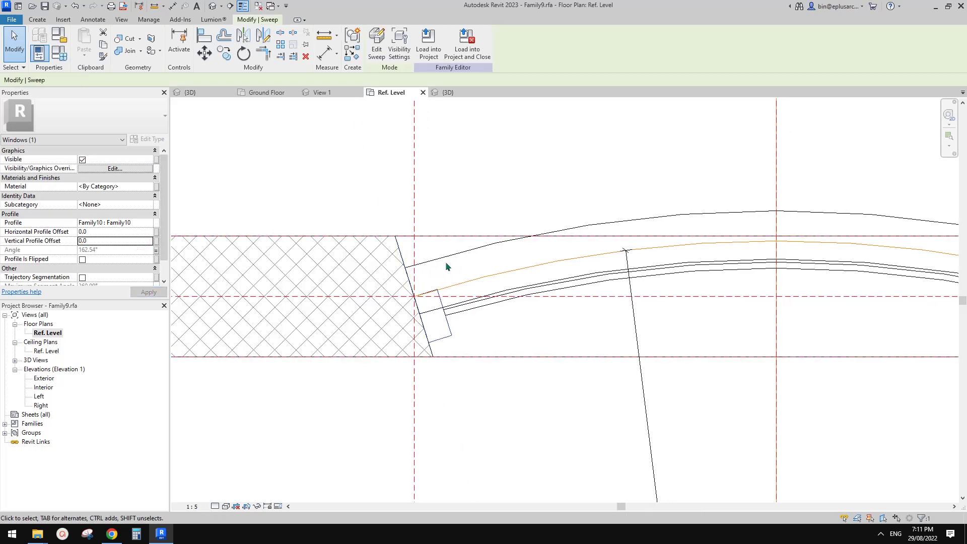
middle_click_drag(466, 308, 477, 288)
key("Escape")
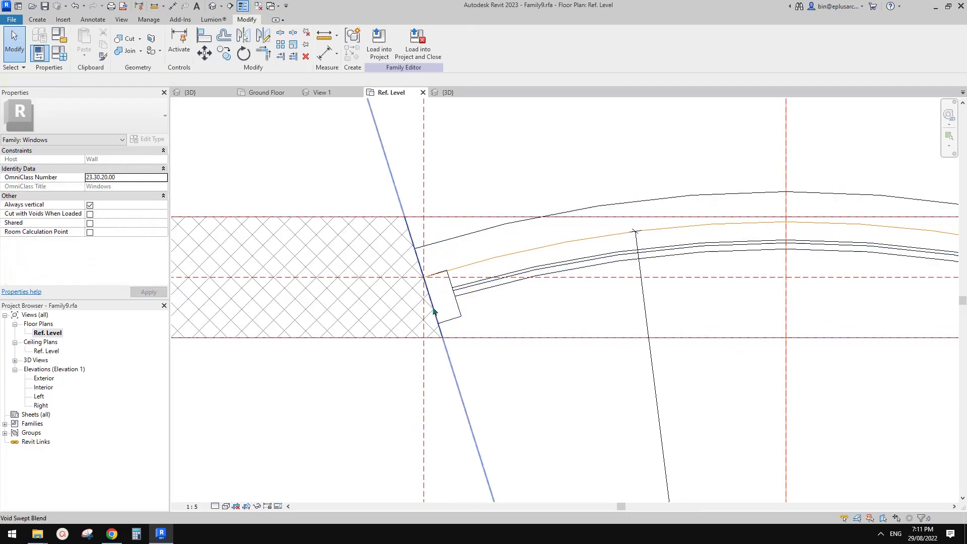
- Test a vertical profile offset of -50 on the left vertical frame sweep in plan and restore it to 0
left_click(451, 285)
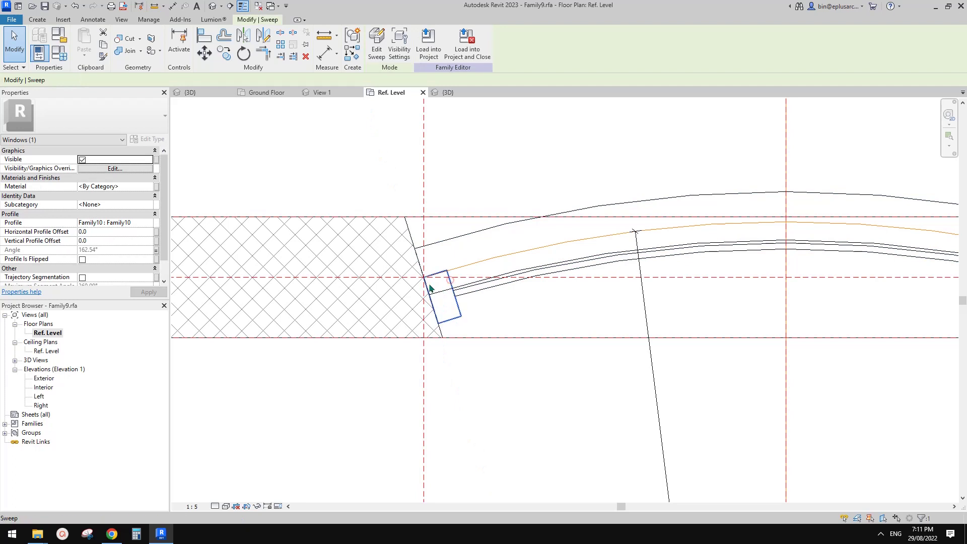
left_click(111, 241)
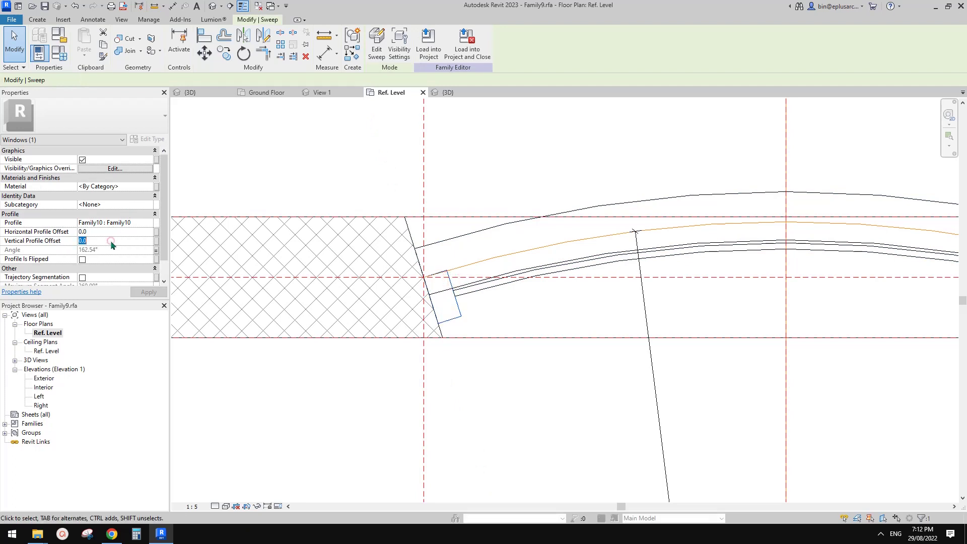
key("Return")
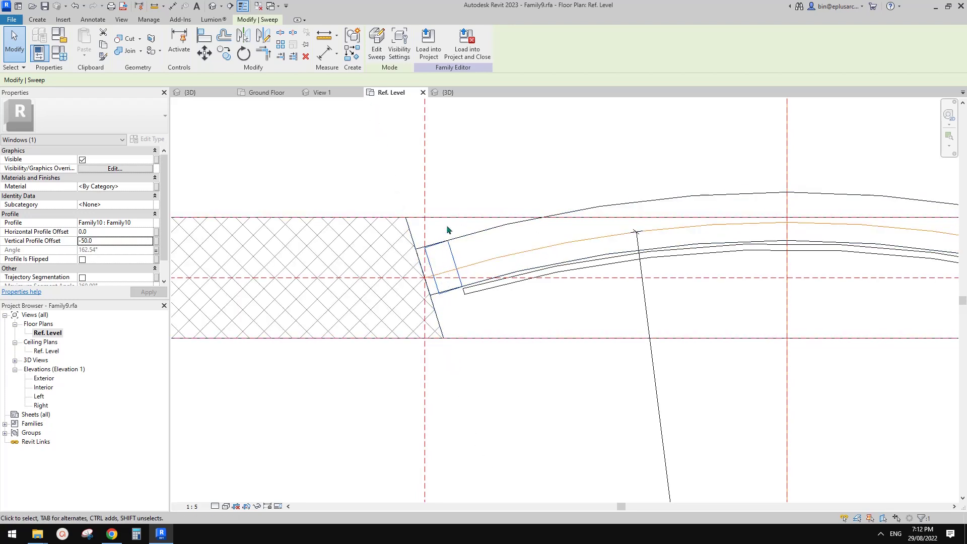
left_click(129, 240)
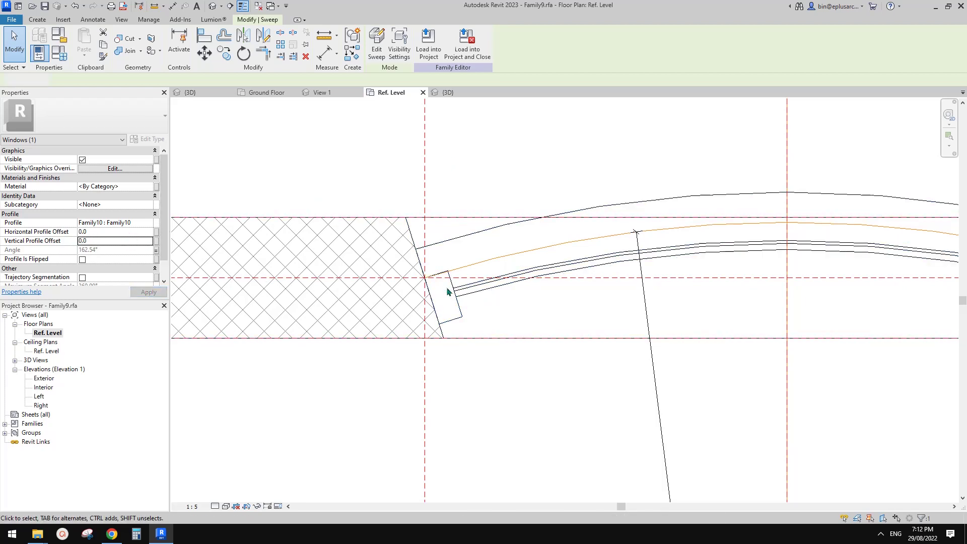
key("Escape")
- Examine the left vertical frame profile's position against the slanted wall opening and the curved path in plan
left_click(444, 276)
left_click(445, 280)
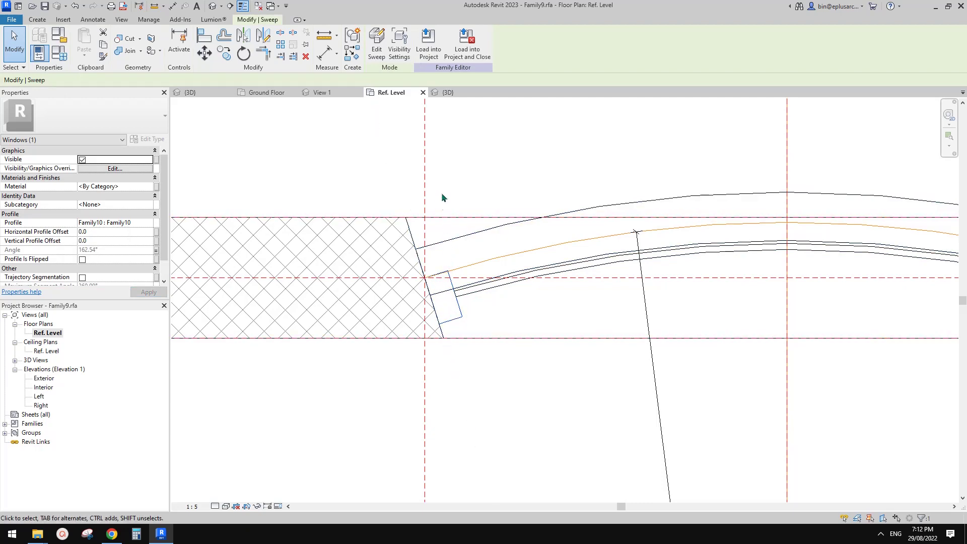
scroll(407, 286, "down", 3)
key("Escape")
mouse_move(426, 303)
middle_mouse_down()
mouse_move(484, 316)
mouse_move(422, 311)
middle_mouse_up()
scroll(479, 308, "up", 6)
scroll(467, 308, "down", 2)
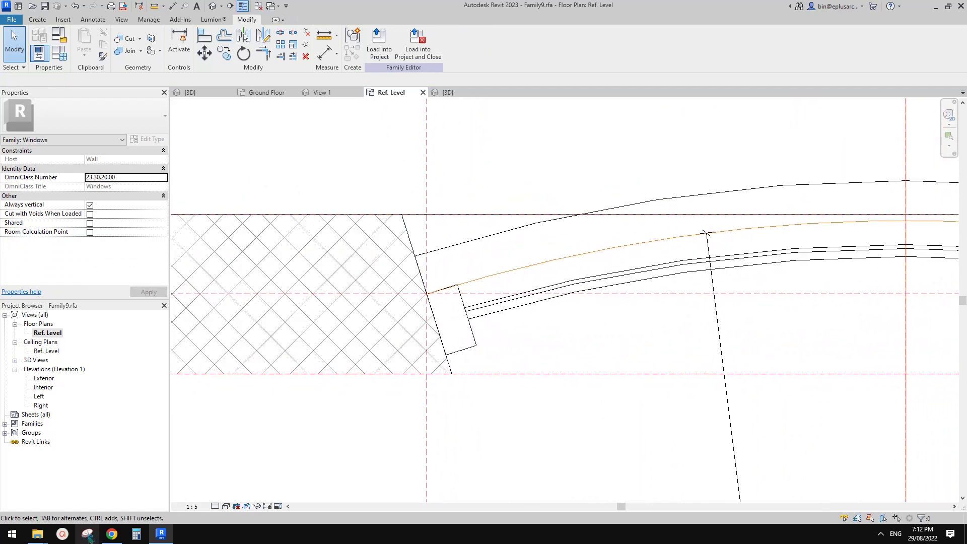
- Switch to Snipping Tool and capture the left vertical frame profile with the slanted wall opening and curved path in plan
key("super+3")
left_click(582, 248)
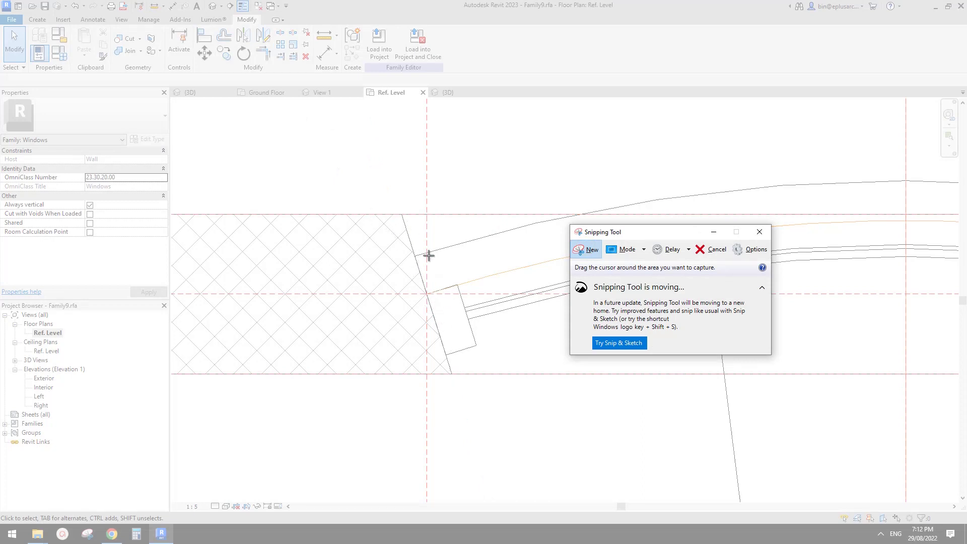
left_click_drag(254, 110, 681, 469)
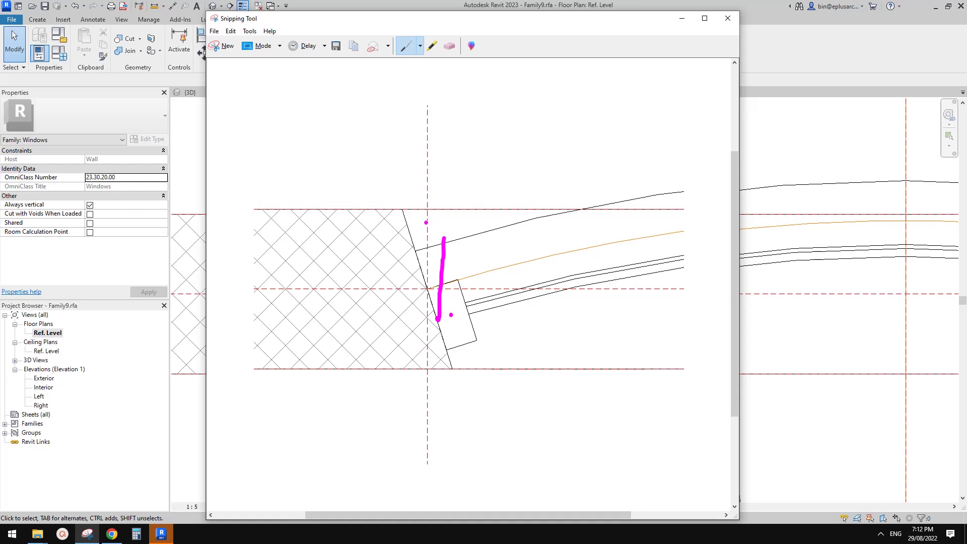
- Mark up the snip with shifted outlines of the left frame profile and label the offset 50
mouse_move(426, 220)
left_mouse_down()
mouse_move(441, 264)
mouse_move(464, 260)
left_mouse_up()
mouse_move(436, 217)
left_mouse_down()
mouse_move(456, 213)
mouse_move(443, 262)
mouse_move(456, 215)
left_mouse_up()
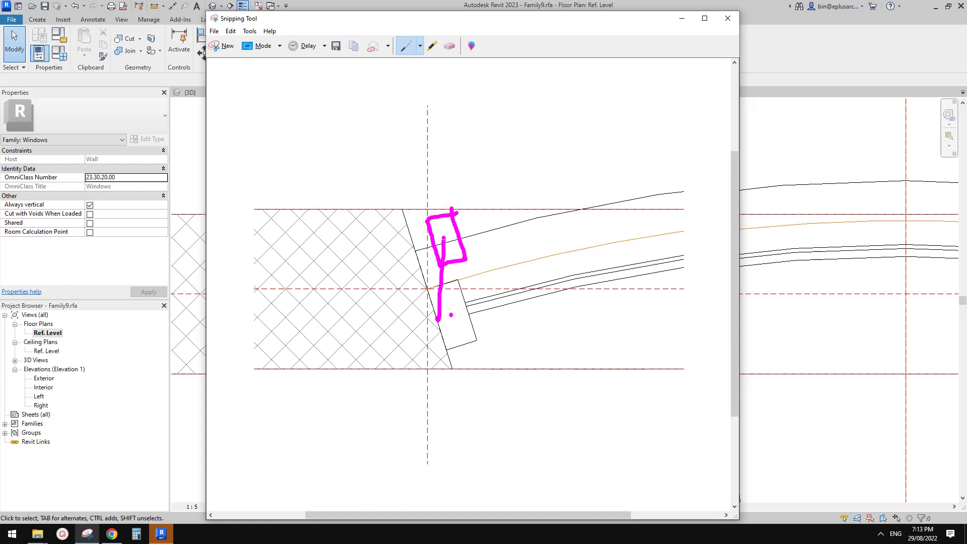
mouse_move(443, 238)
left_mouse_down()
mouse_move(414, 247)
mouse_move(458, 263)
mouse_move(438, 317)
left_mouse_up()
mouse_move(479, 267)
left_mouse_down()
mouse_move(470, 283)
mouse_move(481, 266)
left_mouse_up()
left_click_drag(485, 275, 486, 269)
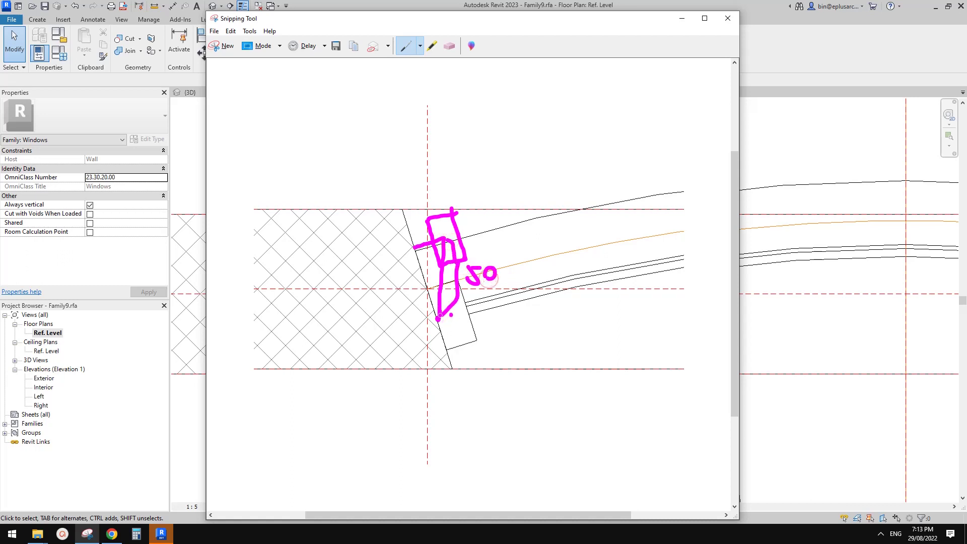
left_click_drag(437, 316, 414, 248)
- Sketch an enlarged offset triangle on the snip, bracket its horizontal and vertical components, and label its lower angle A
mouse_move(619, 100)
left_mouse_down()
mouse_move(528, 144)
mouse_move(614, 332)
mouse_move(621, 124)
mouse_move(621, 330)
left_mouse_up()
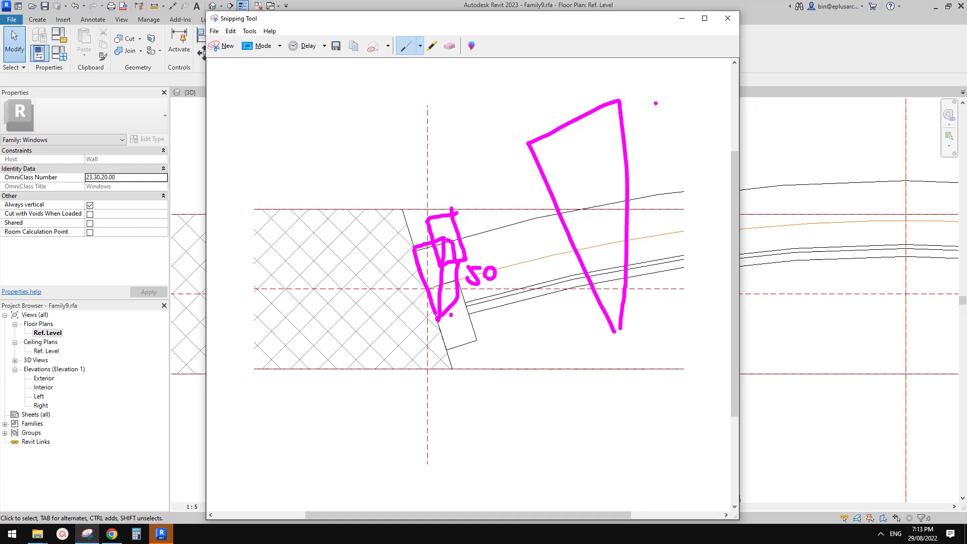
mouse_move(528, 144)
left_mouse_down()
mouse_move(638, 153)
mouse_move(646, 244)
mouse_move(618, 327)
left_mouse_up()
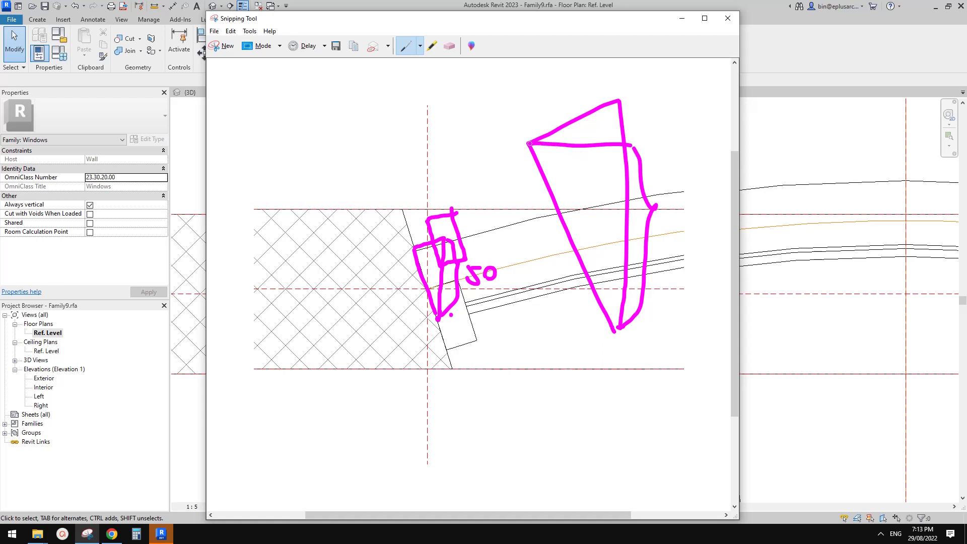
mouse_move(529, 145)
left_mouse_down()
mouse_move(574, 164)
mouse_move(616, 149)
left_mouse_up()
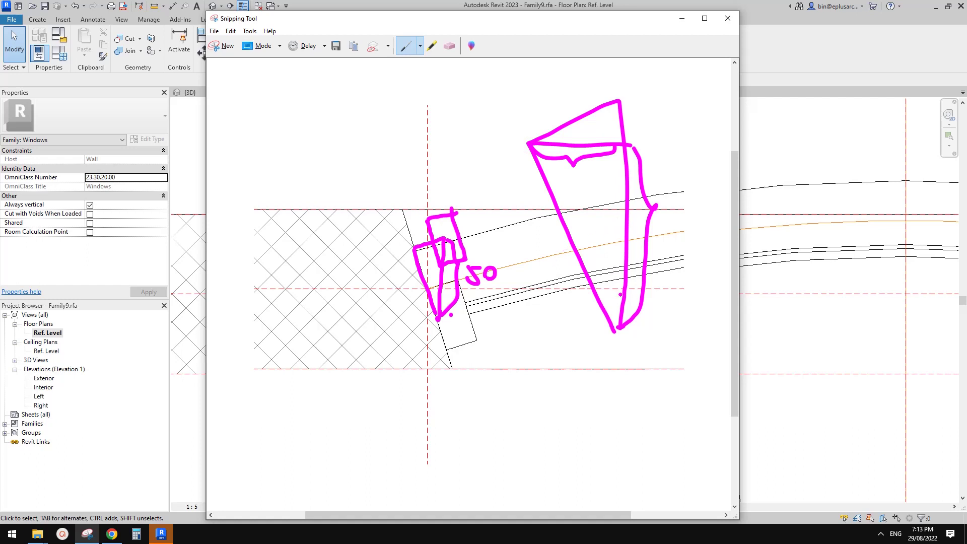
left_click(616, 331)
mouse_move(598, 286)
left_mouse_down()
mouse_move(618, 282)
mouse_move(614, 272)
left_mouse_up()
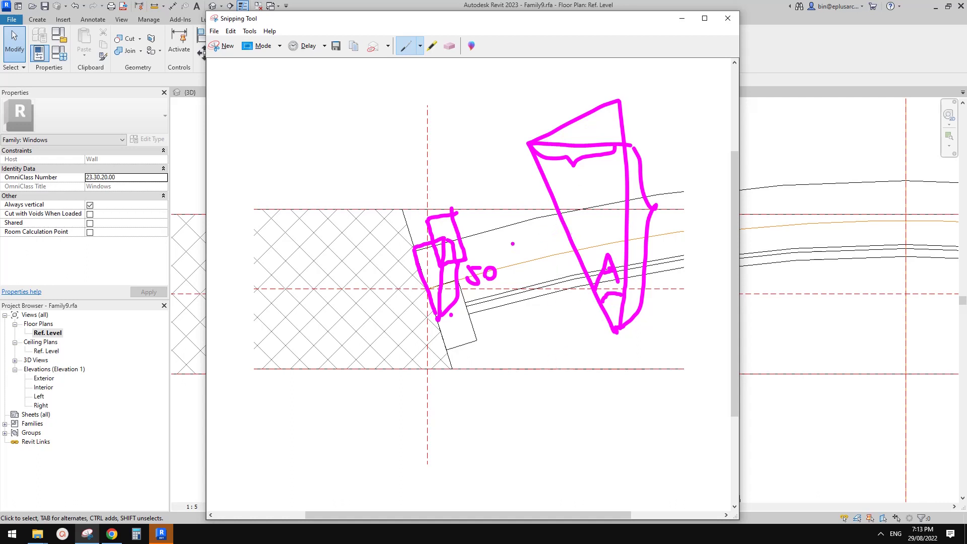
- Link the slanted side to a note on the snip and write the shift formulas OFS * sin A and * cos A
mouse_move(562, 233)
left_mouse_down()
mouse_move(512, 406)
mouse_move(489, 445)
left_mouse_up()
mouse_move(492, 445)
left_mouse_down()
mouse_move(504, 425)
mouse_move(513, 452)
mouse_move(560, 444)
left_mouse_up()
mouse_move(560, 425)
left_mouse_down()
mouse_move(544, 444)
mouse_move(565, 432)
left_mouse_up()
left_click_drag(551, 420, 554, 443)
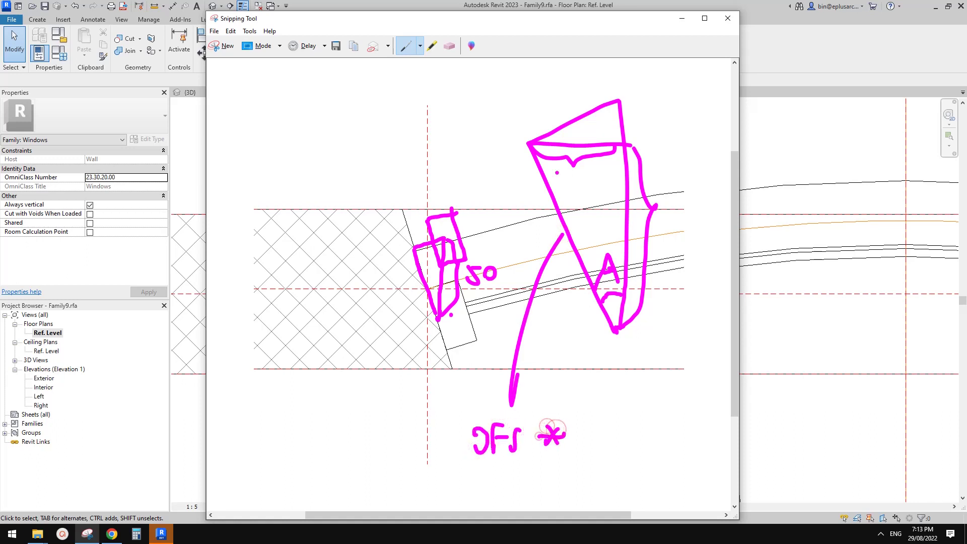
left_click_drag(594, 423, 590, 445)
mouse_move(603, 432)
left_mouse_down()
mouse_move(606, 446)
mouse_move(647, 441)
mouse_move(643, 433)
left_mouse_up()
left_click(610, 422)
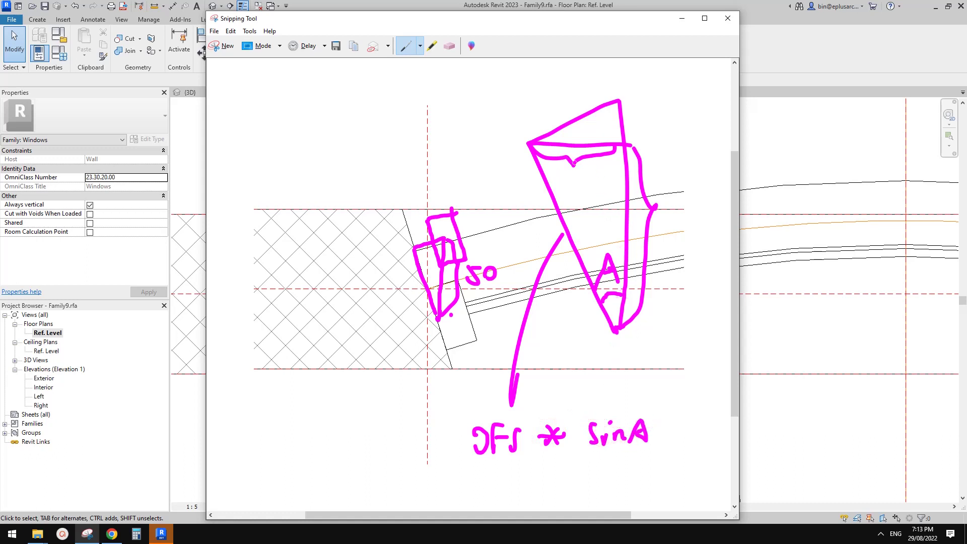
left_click_drag(545, 465, 556, 479)
mouse_move(557, 465)
left_mouse_down()
mouse_move(545, 478)
mouse_move(584, 481)
left_mouse_up()
mouse_move(598, 471)
left_mouse_down()
mouse_move(610, 484)
mouse_move(643, 482)
mouse_move(641, 475)
left_mouse_up()
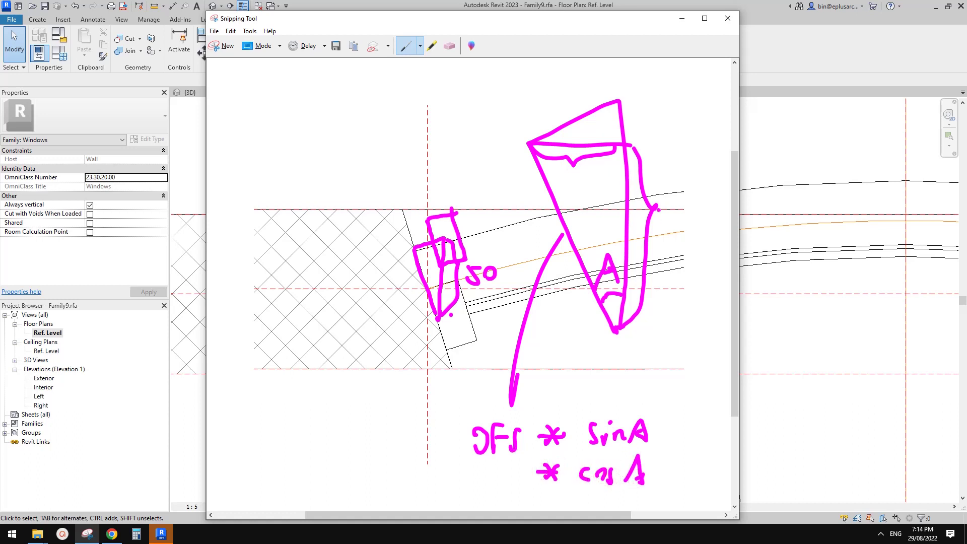
- Return to Revit and inspect the left vertical frame sweep's horizontal and vertical profile offsets
left_click(788, 281)
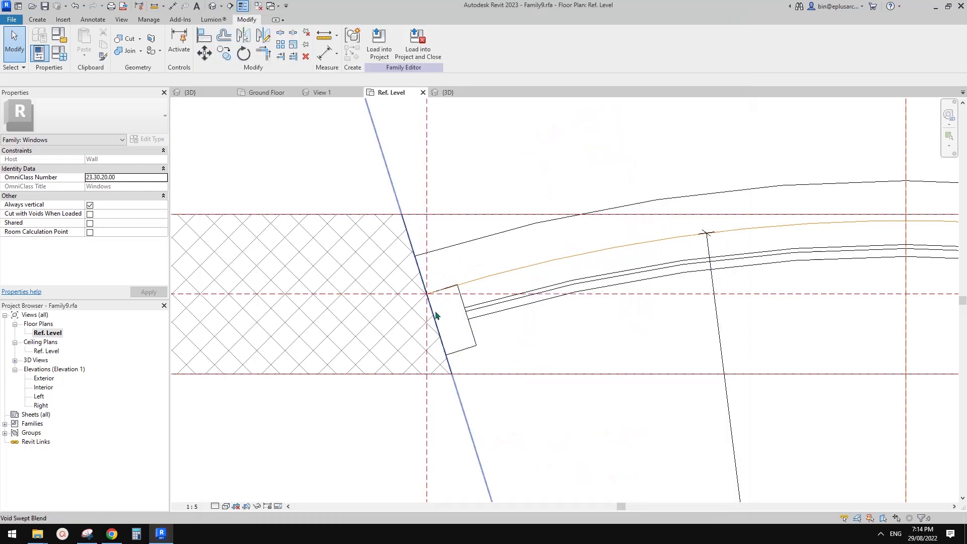
left_click(472, 330)
left_click(473, 333)
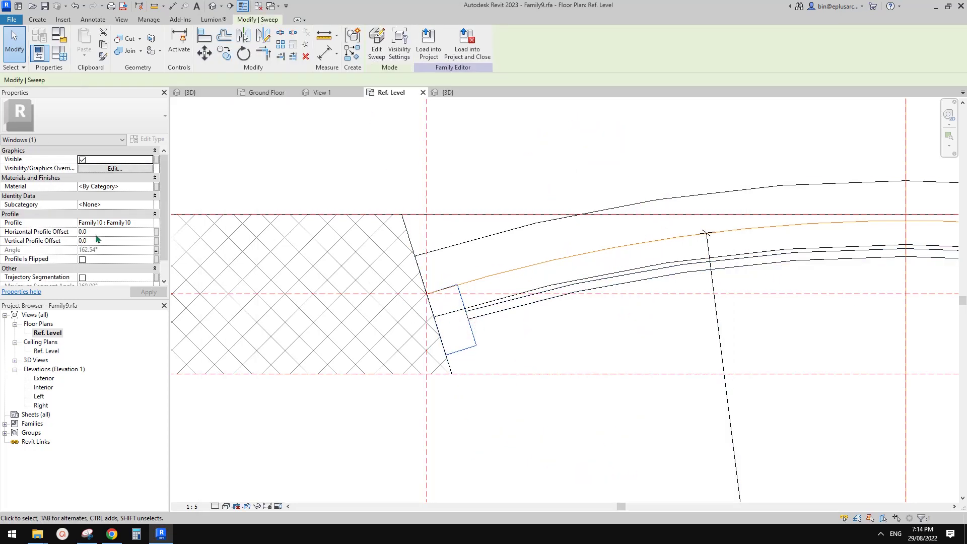
middle_click_drag(548, 258, 535, 265)
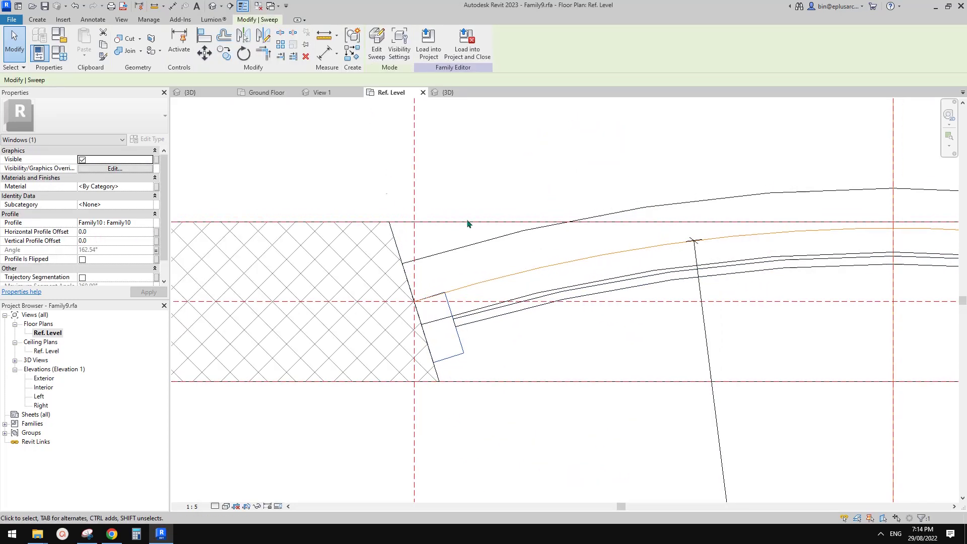
key("Escape")
left_click(54, 53)
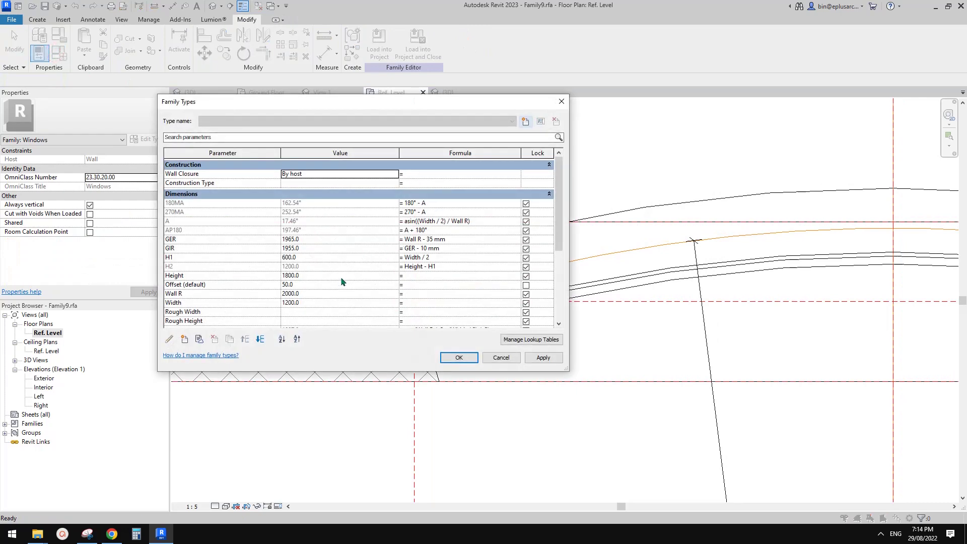
left_click(184, 339)
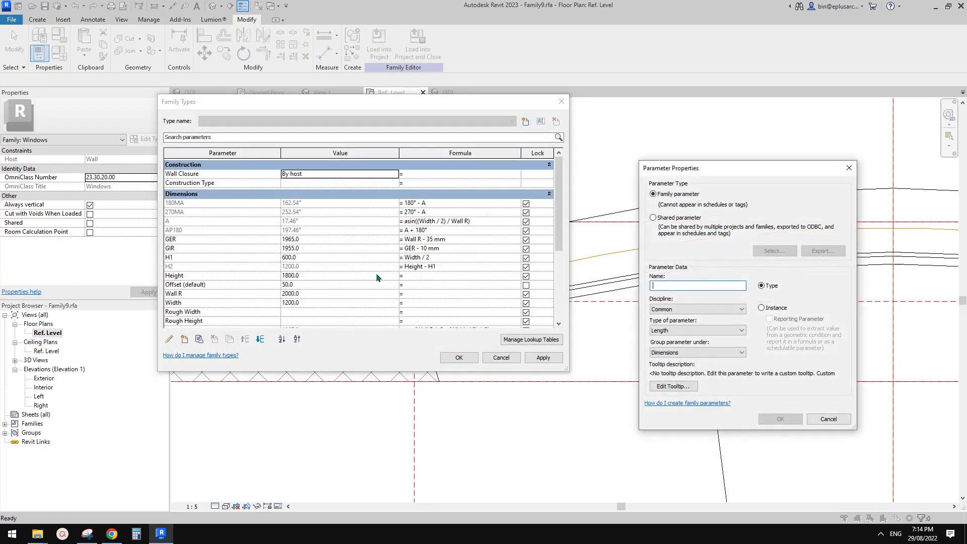
type("OFSSINA")
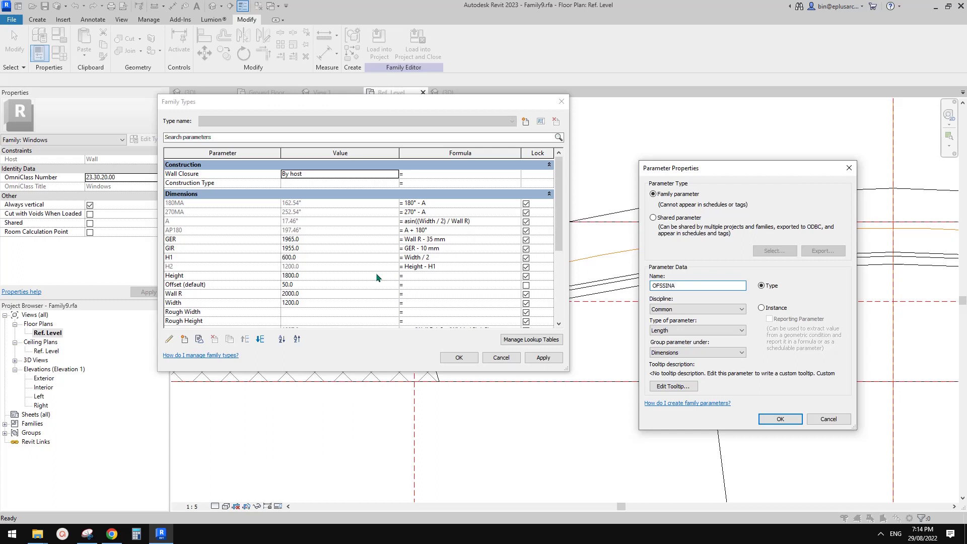
double_click(665, 285)
left_click(762, 308)
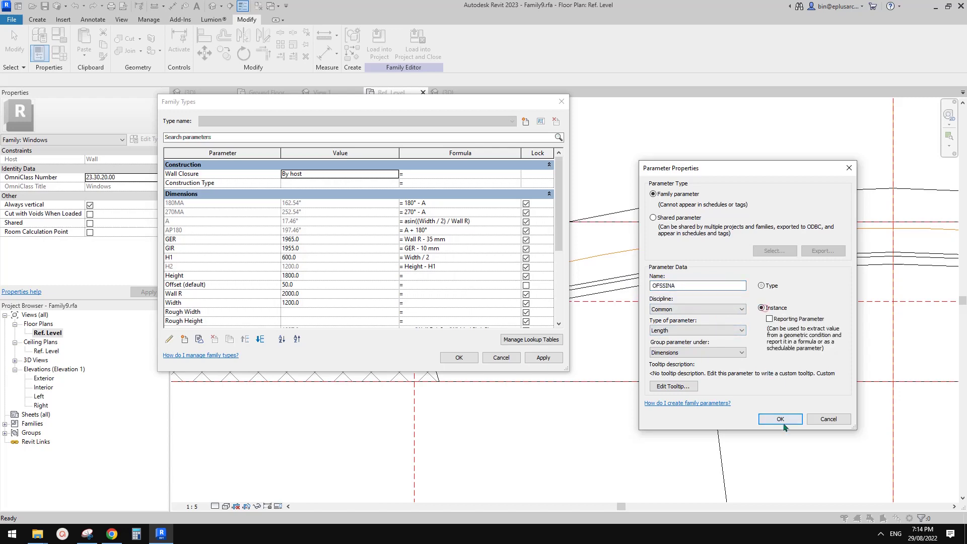
left_click(780, 419)
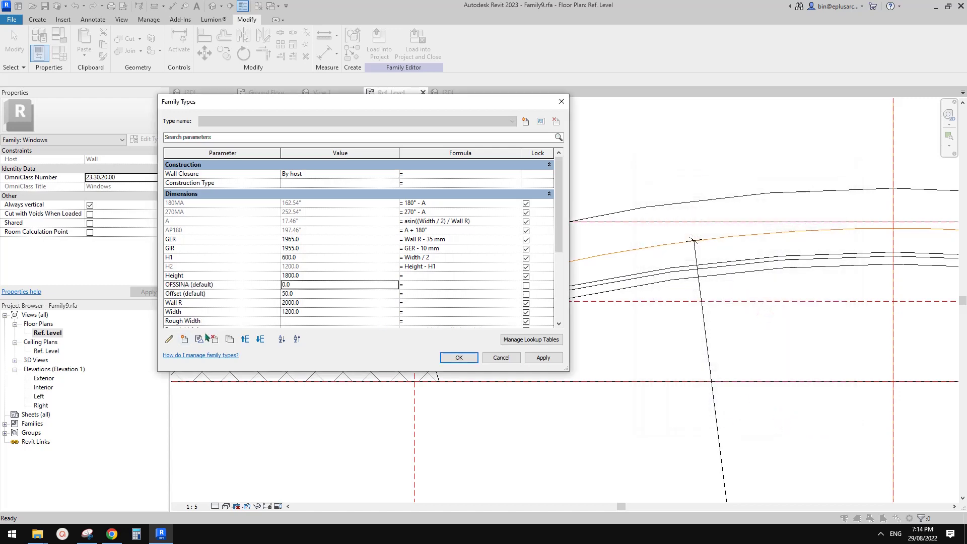
left_click(185, 339)
type("O")
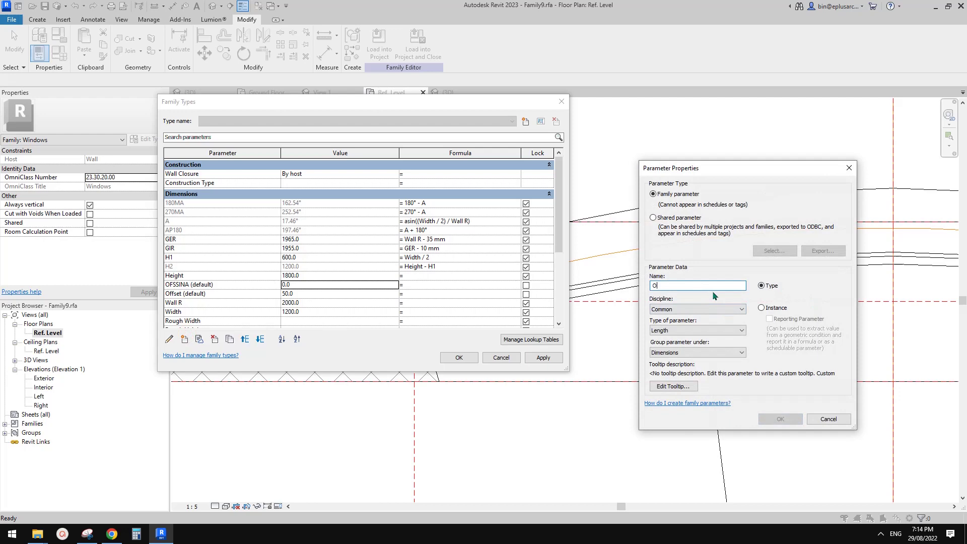
type("FSCOSA")
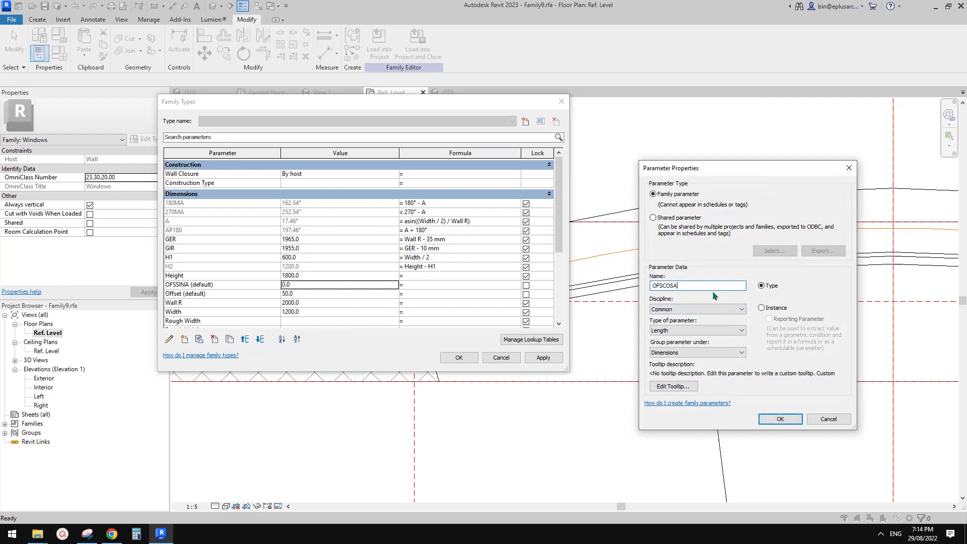
left_click(768, 307)
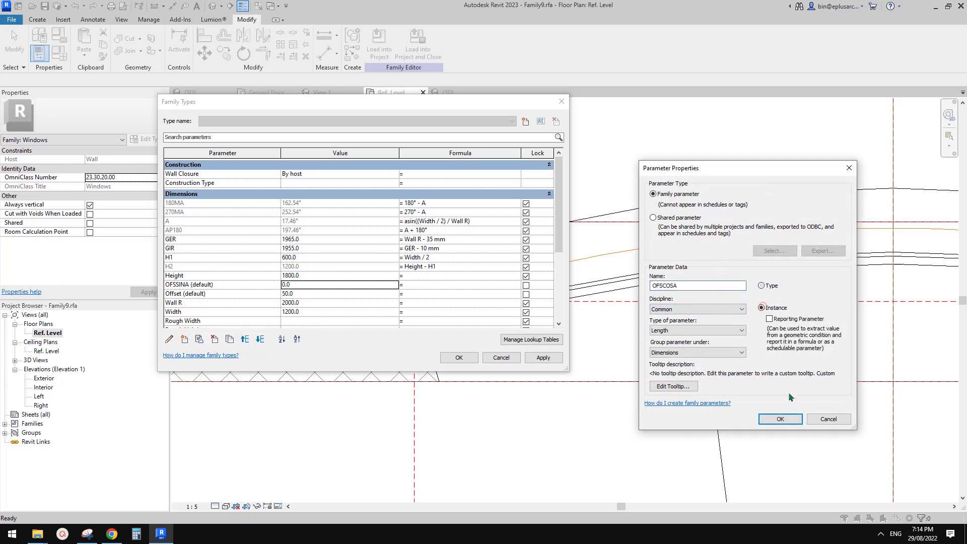
left_click(780, 419)
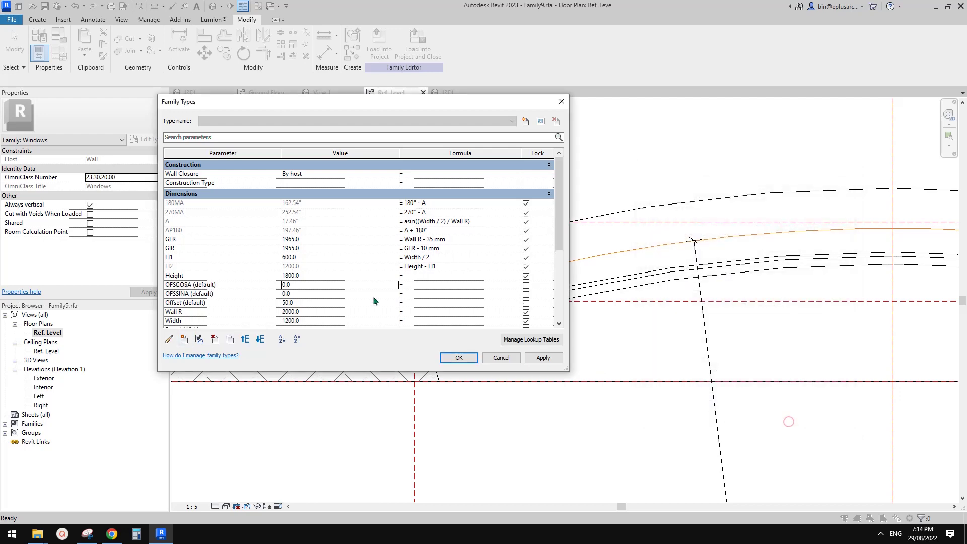
left_click(417, 294)
type("OFS*SIN")
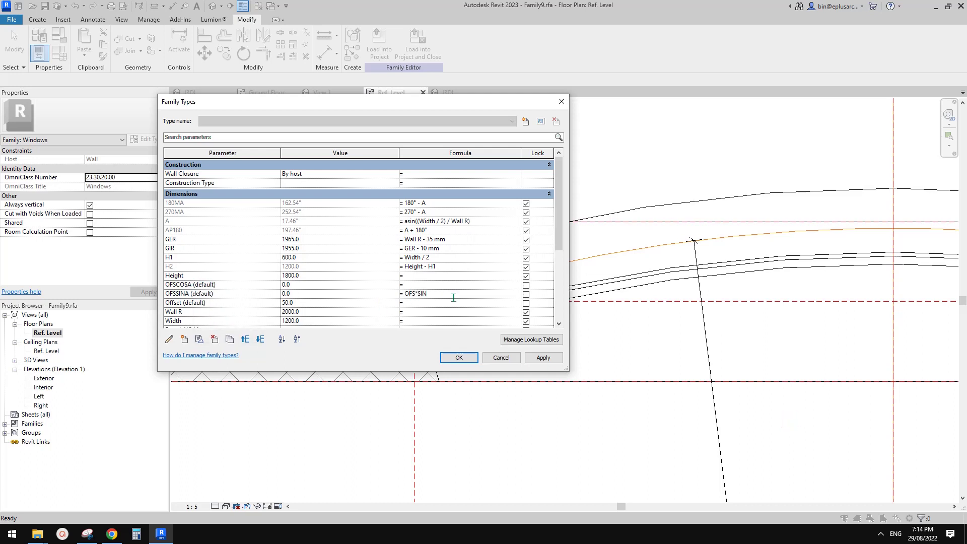
left_click(501, 357)
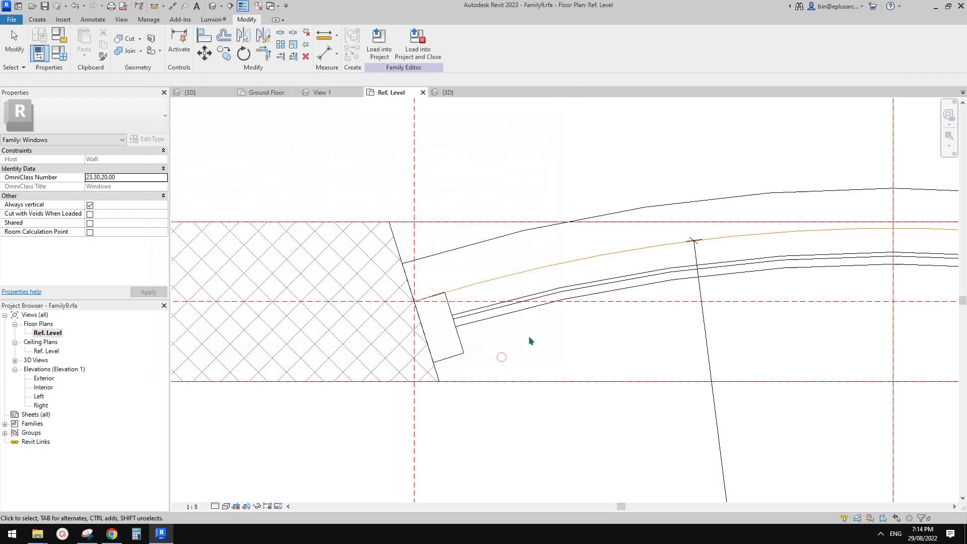
- Examine the window opening, Wall R and Width dimensions in plan and review the family's parameter formulas
scroll(527, 336, "down", 4)
scroll(609, 325, "down", 1)
middle_click_drag(608, 325, 553, 272)
scroll(562, 316, "down", 3)
middle_click_drag(562, 316, 549, 229)
scroll(574, 289, "down", 3)
mouse_move(574, 289)
middle_mouse_down()
mouse_move(569, 234)
mouse_move(539, 213)
middle_mouse_up()
scroll(511, 195, "up", 6)
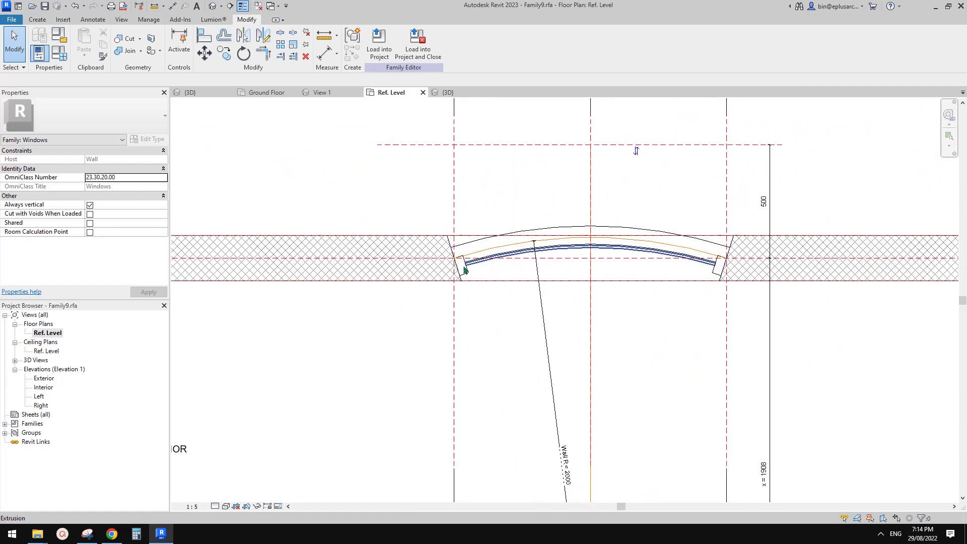
scroll(459, 270, "up", 2)
scroll(464, 290, "down", 4)
middle_click_drag(486, 298, 456, 208)
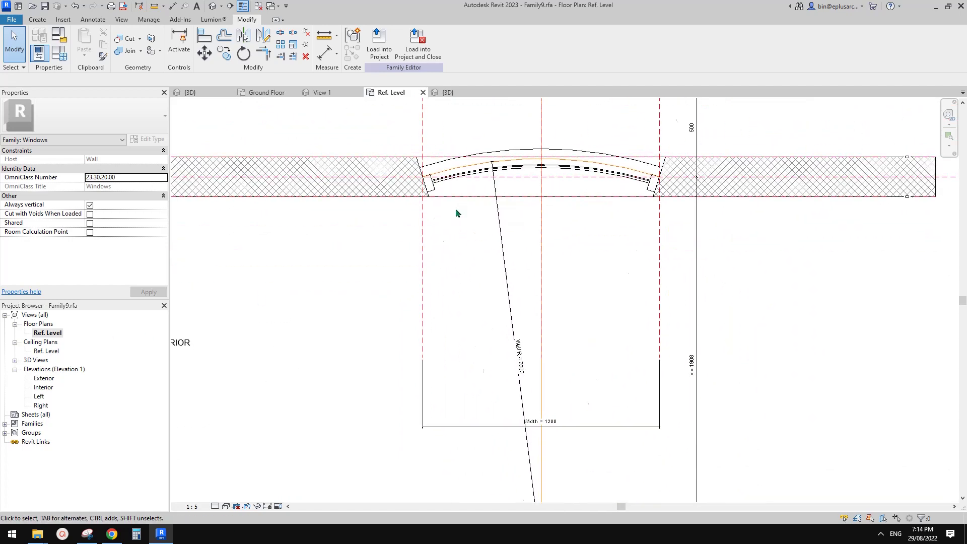
middle_click_drag(552, 351, 542, 258)
scroll(542, 258, "down", 2)
middle_click_drag(538, 315, 513, 385)
scroll(513, 385, "up", 1)
left_click(59, 53)
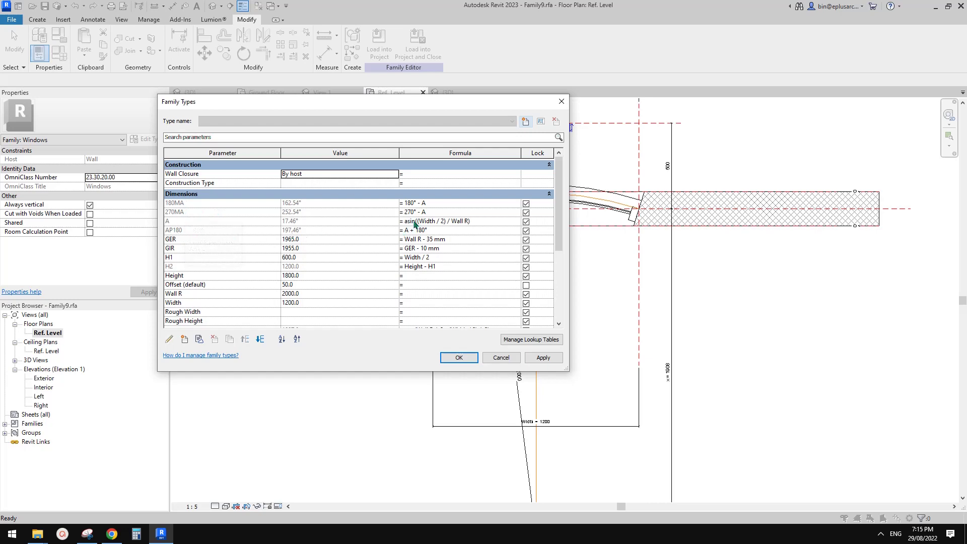
left_click(500, 357)
- Examine the whole floor plan, the Ref. Level ceiling plan and the Exterior elevation
scroll(535, 356, "down", 1)
middle_click_drag(542, 373, 528, 319)
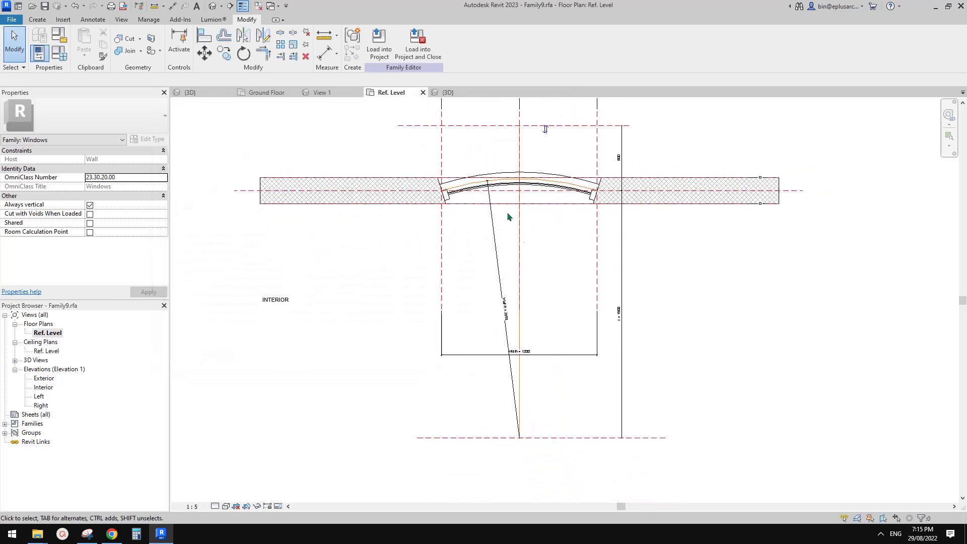
scroll(510, 220, "down", 1)
middle_click_drag(532, 273, 529, 346)
double_click(46, 351)
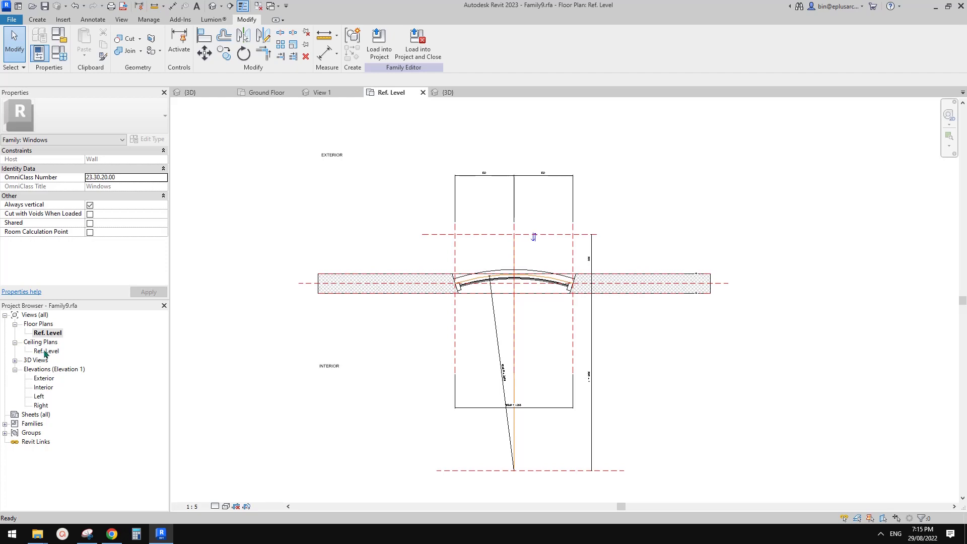
double_click(44, 378)
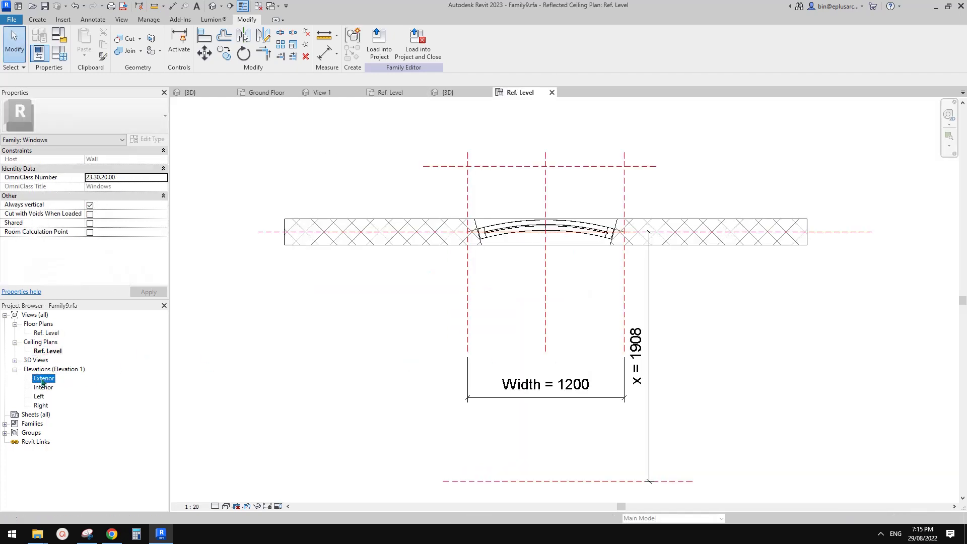
- Examine the Ref. Level floor plan's wall, arc and dimensions, and review the formulas of the family's dimension parameters
double_click(46, 334)
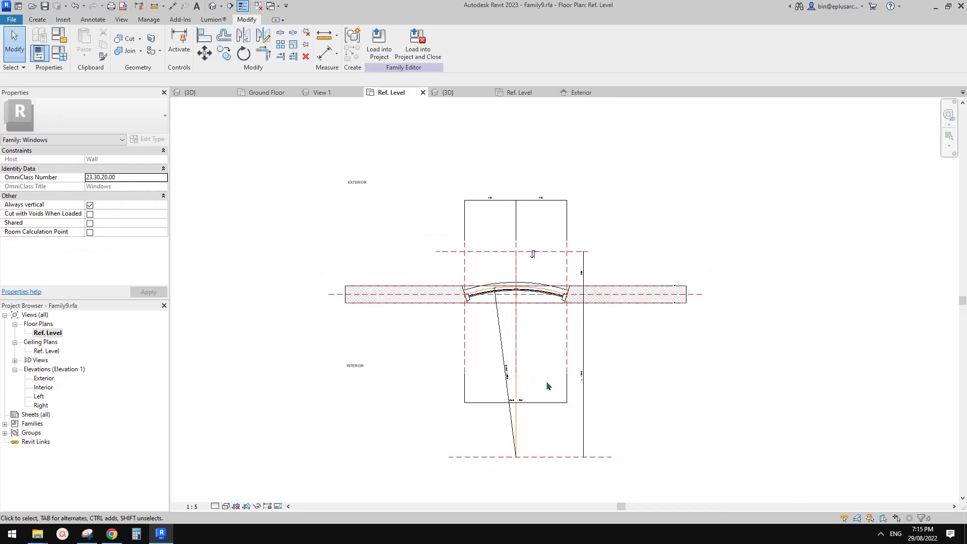
scroll(547, 386, "up", 4)
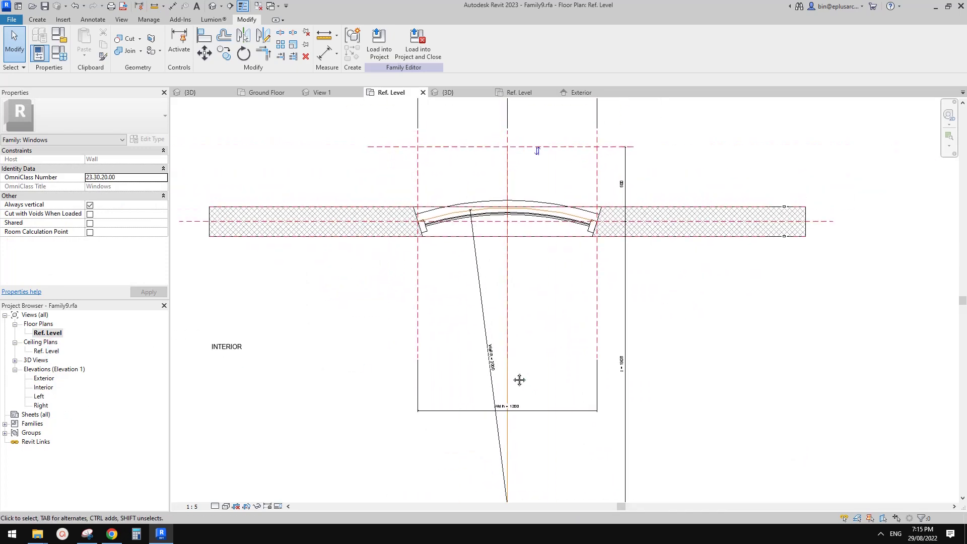
scroll(518, 353, "down", 3)
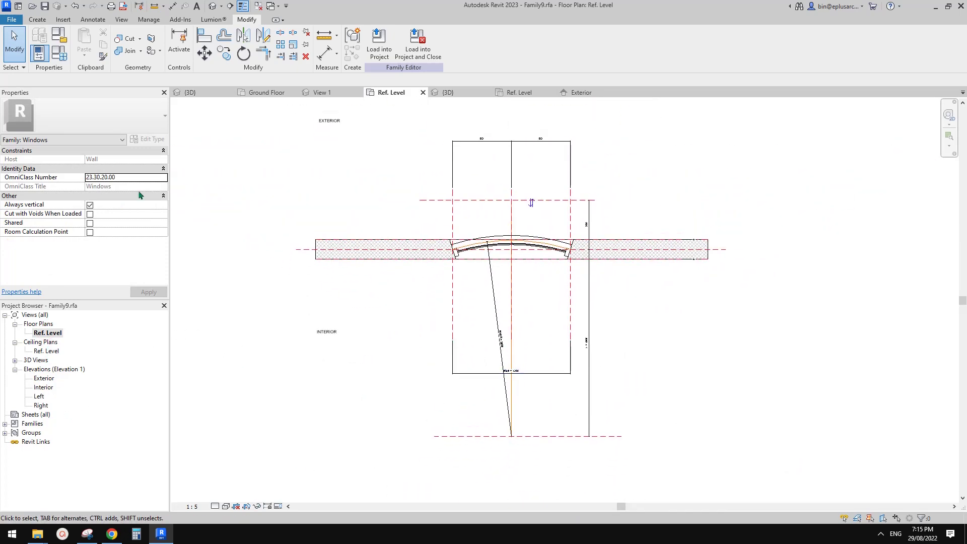
left_click(58, 53)
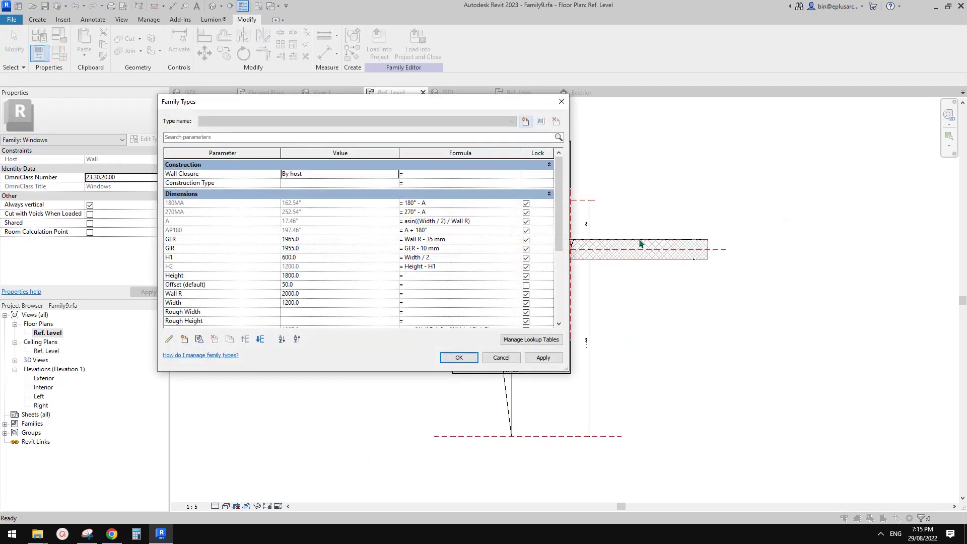
left_click_drag(445, 104, 404, 107)
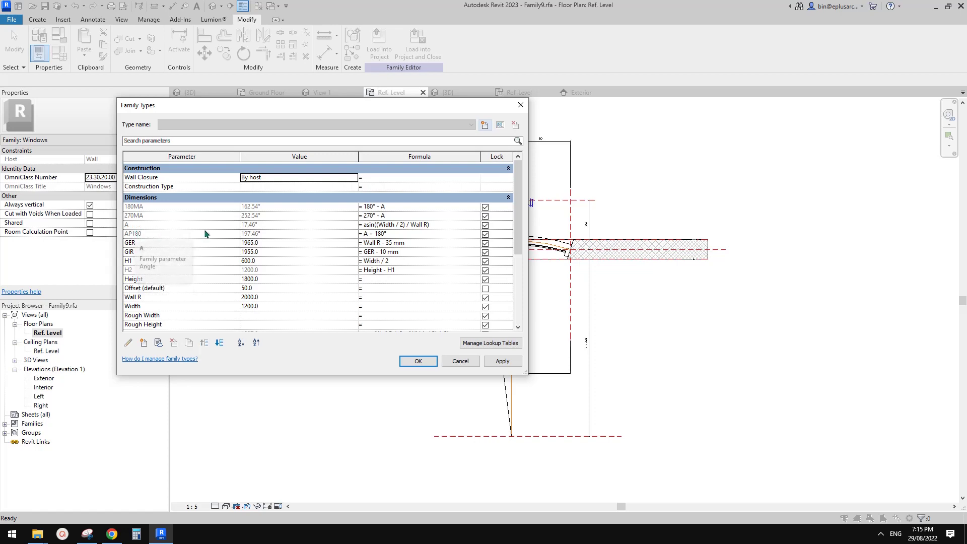
left_click(460, 362)
scroll(512, 391, "up", 4)
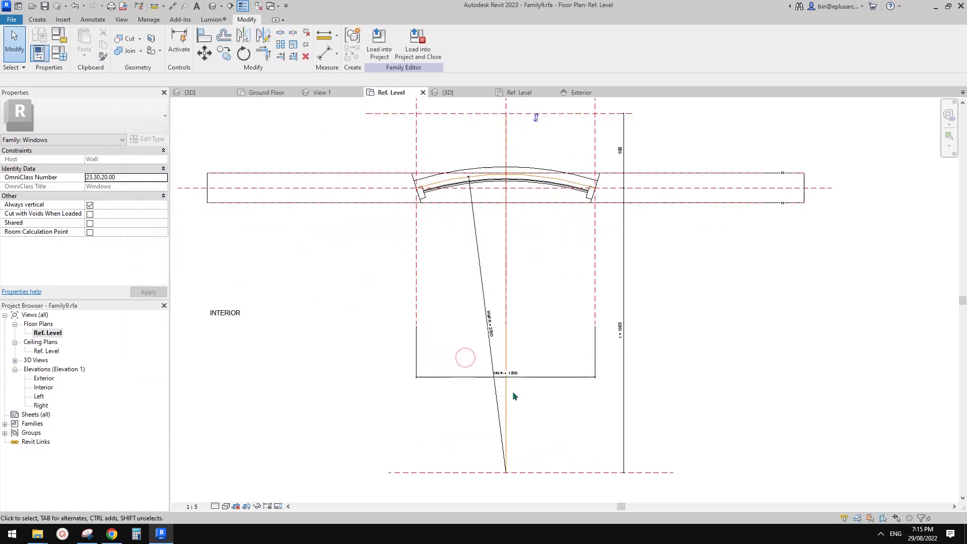
middle_click_drag(388, 144, 394, 149)
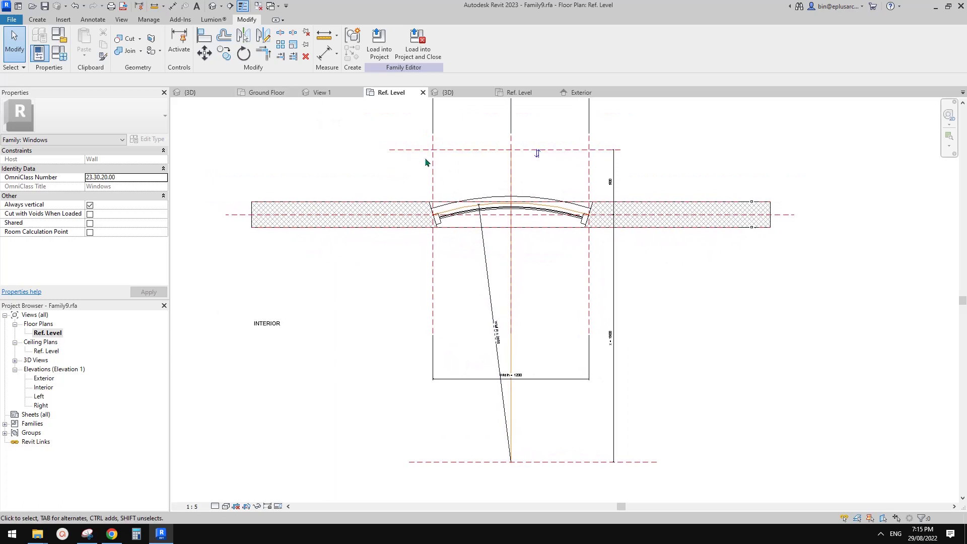
key("d")
key("i")
left_click(404, 42)
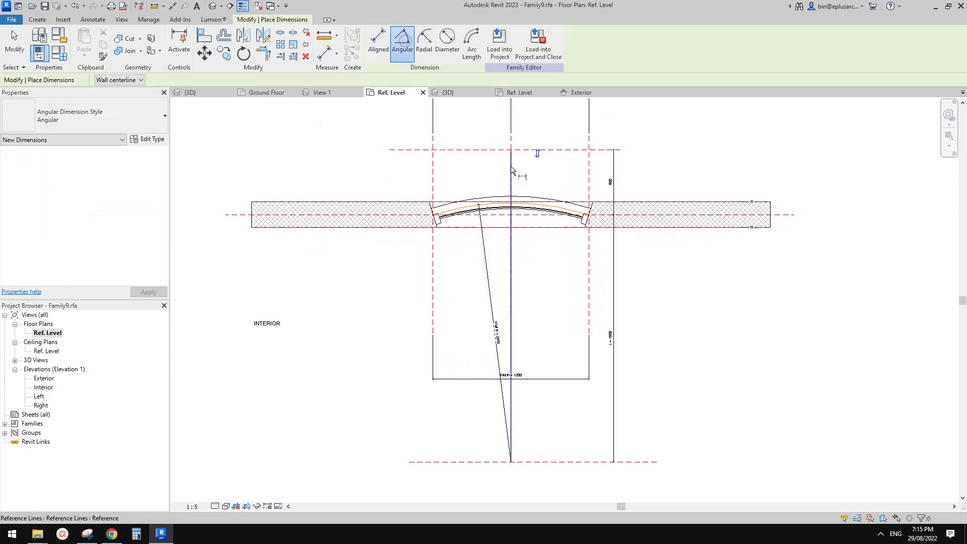
left_click(511, 168)
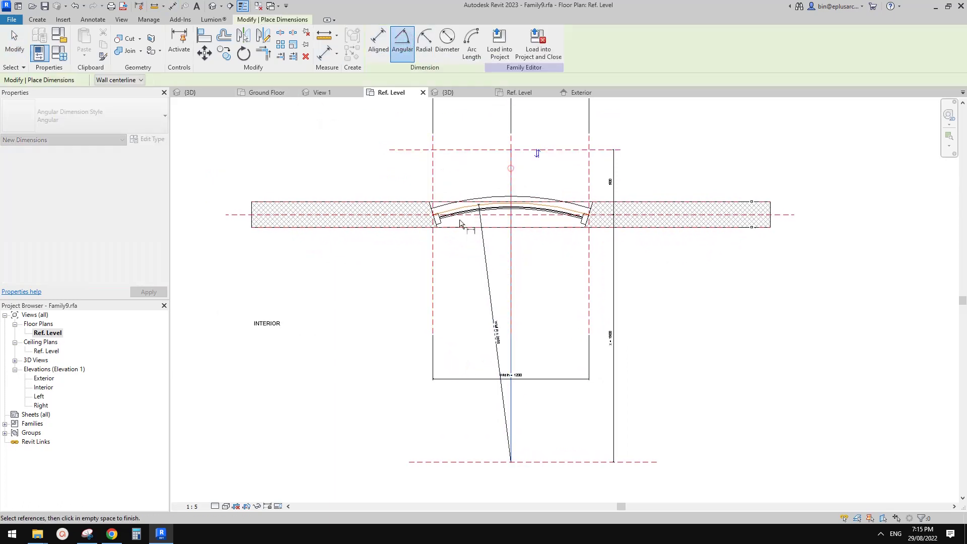
left_click(434, 221)
scroll(471, 254, "up", 4)
scroll(478, 261, "down", 3)
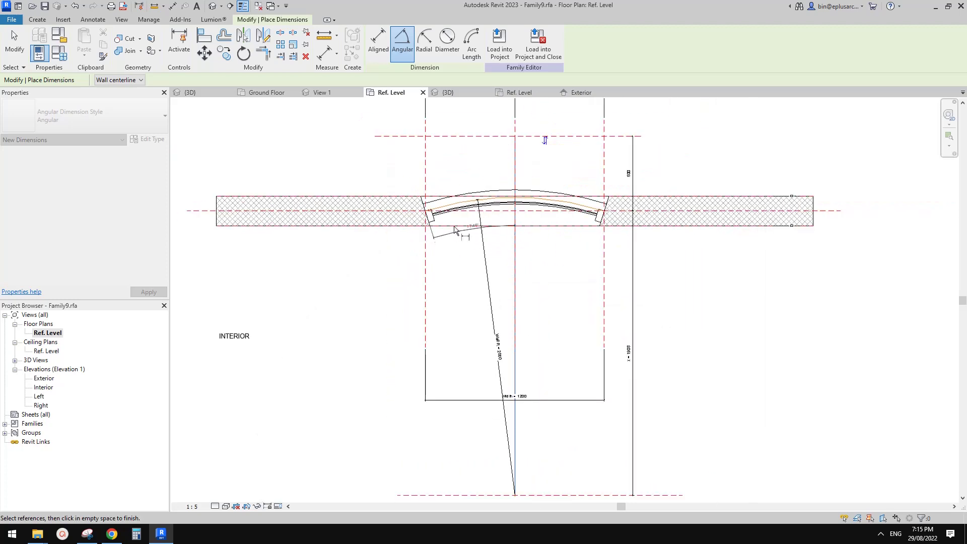
scroll(482, 267, "down", 4)
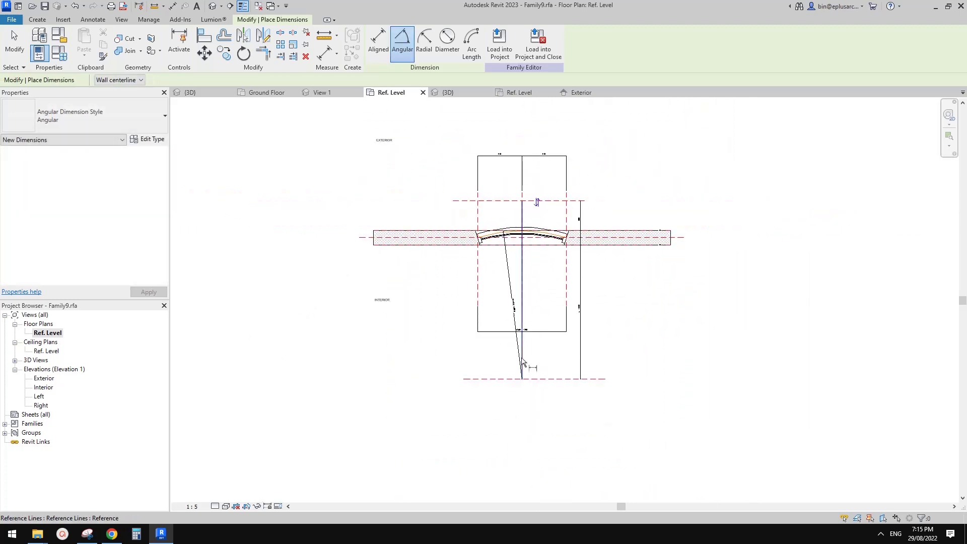
scroll(481, 243, "up", 6)
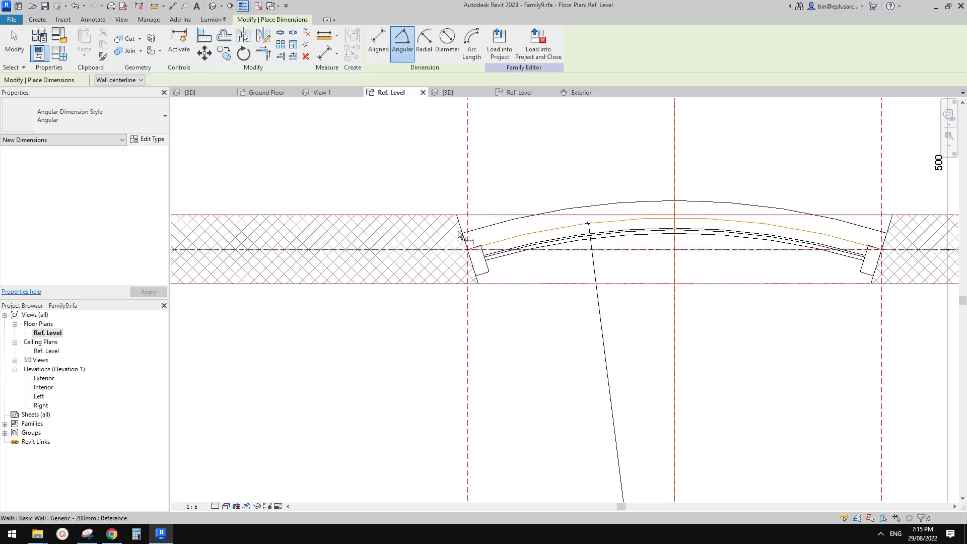
key("Escape")
key("Escape")
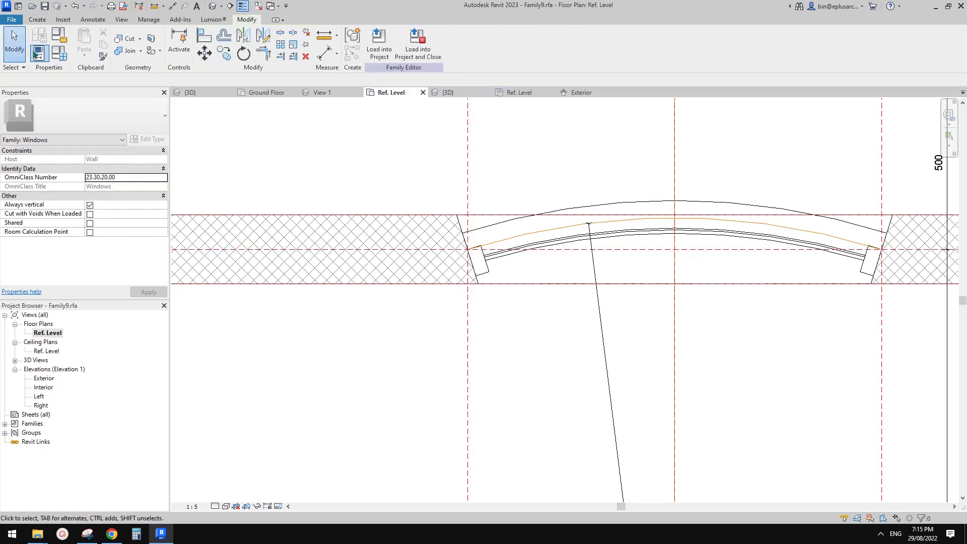
- Add a family instance parameter named OFSSINA of type Length, grouped under Dimensions
left_click(57, 54)
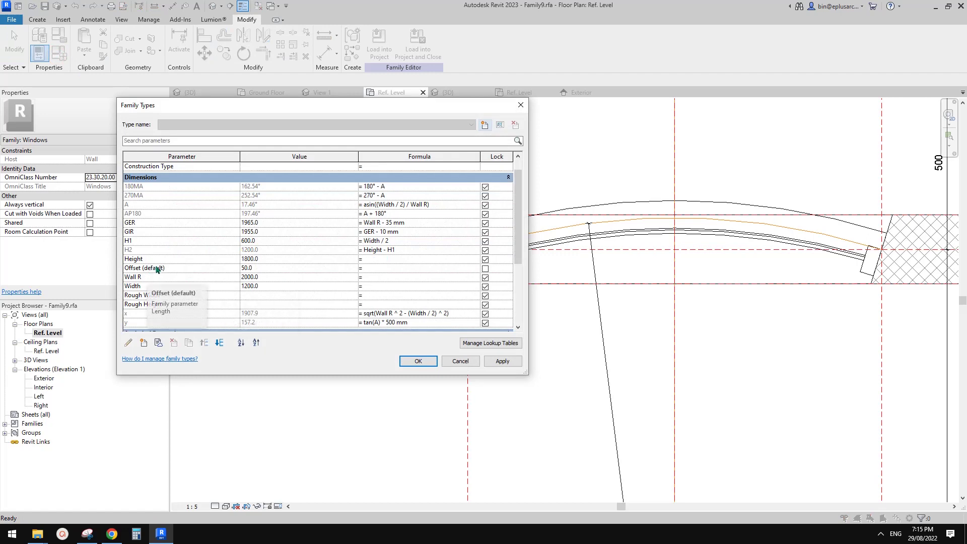
scroll(157, 270, "up", 1)
scroll(183, 250, "down", 2)
scroll(182, 252, "down", 3)
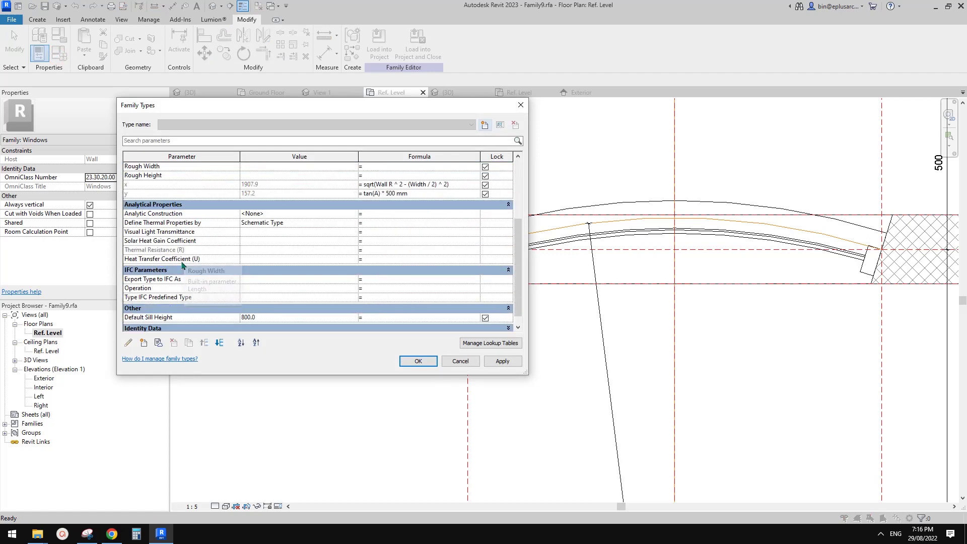
scroll(183, 262, "up", 5)
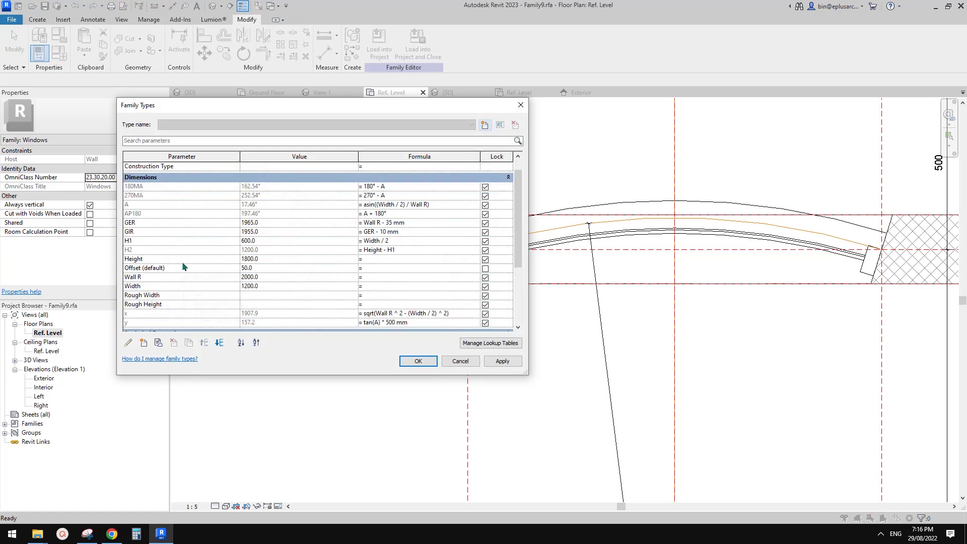
scroll(185, 282, "down", 3)
scroll(188, 327, "up", 4)
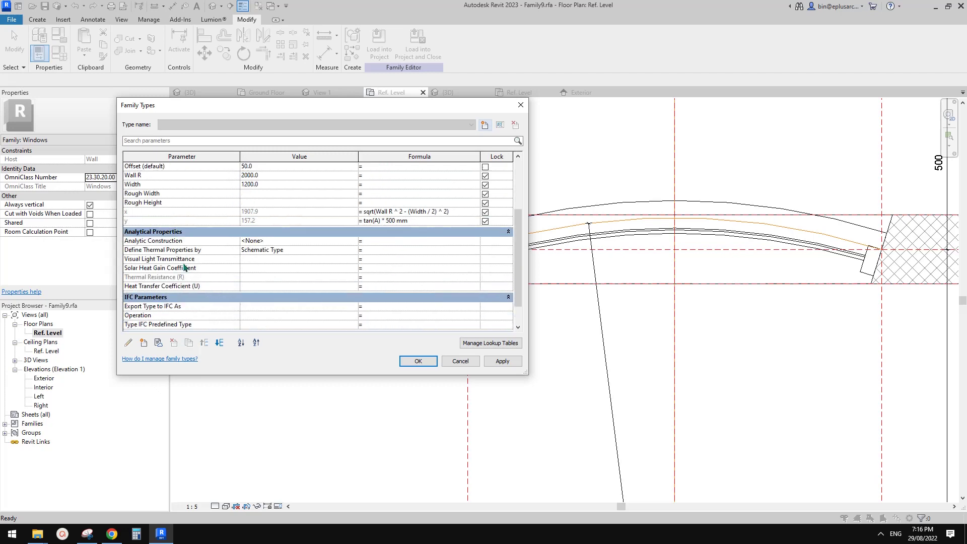
left_click(144, 342)
left_click_drag(690, 165, 621, 163)
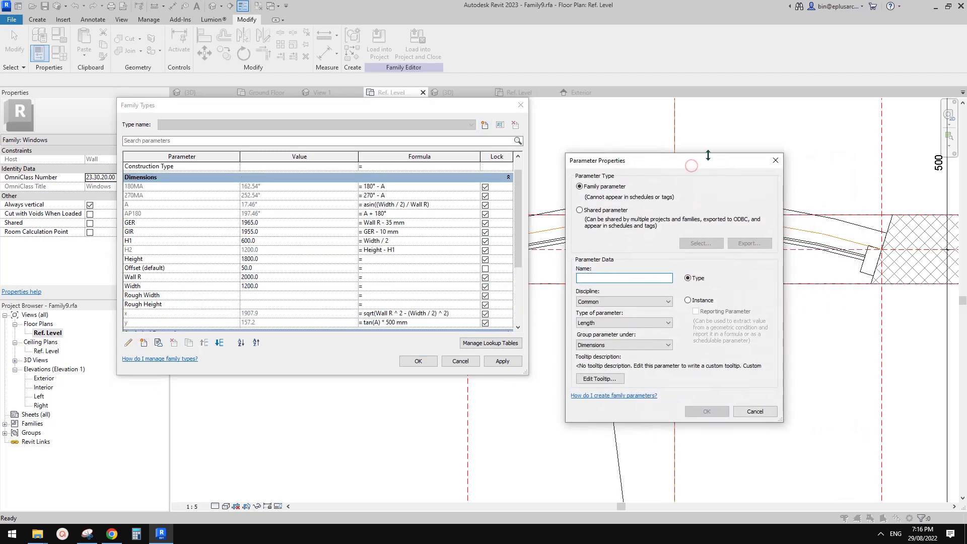
key("BackSpace")
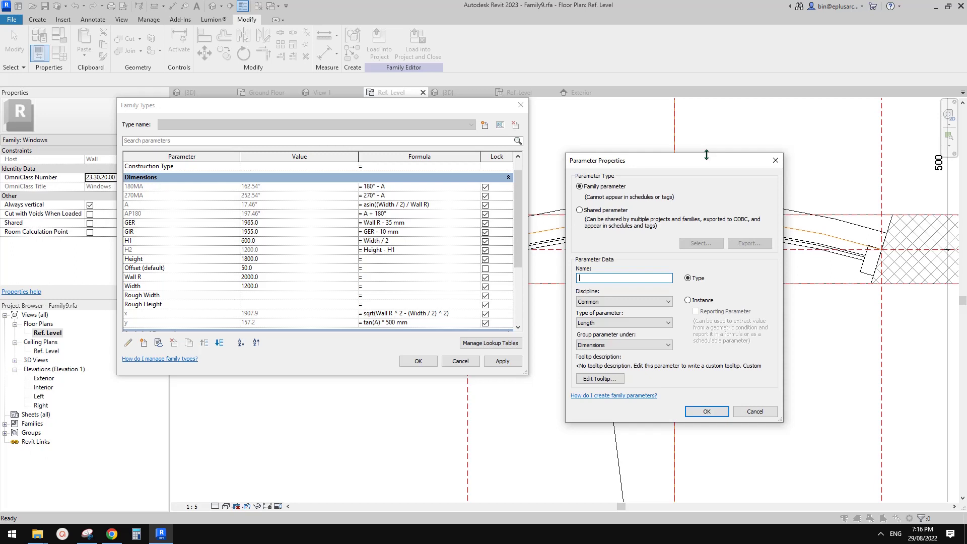
type("OFSSINA")
left_click(688, 300)
left_click(707, 412)
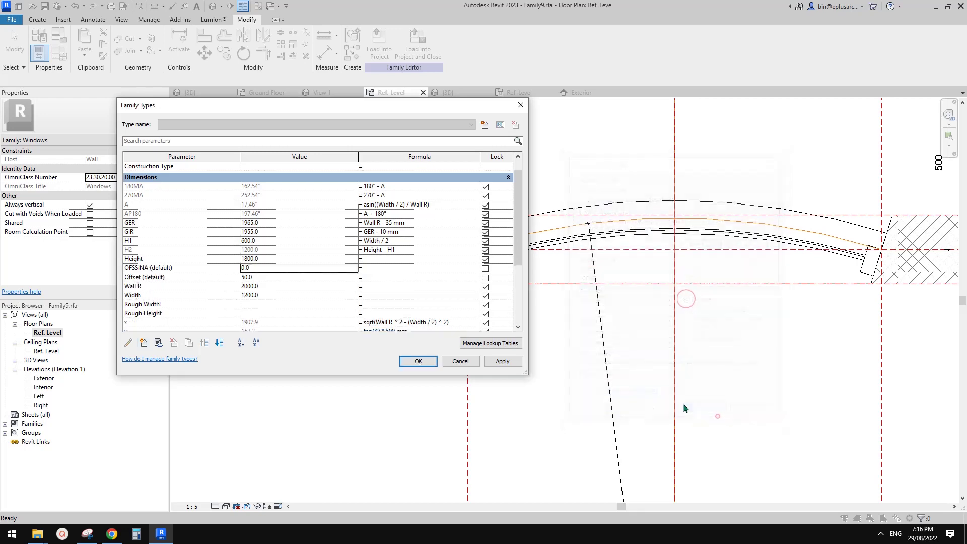
- Add a second Length instance parameter named OFSCOSA, grouped under Dimensions
left_click(143, 342)
type("OFSCOSA")
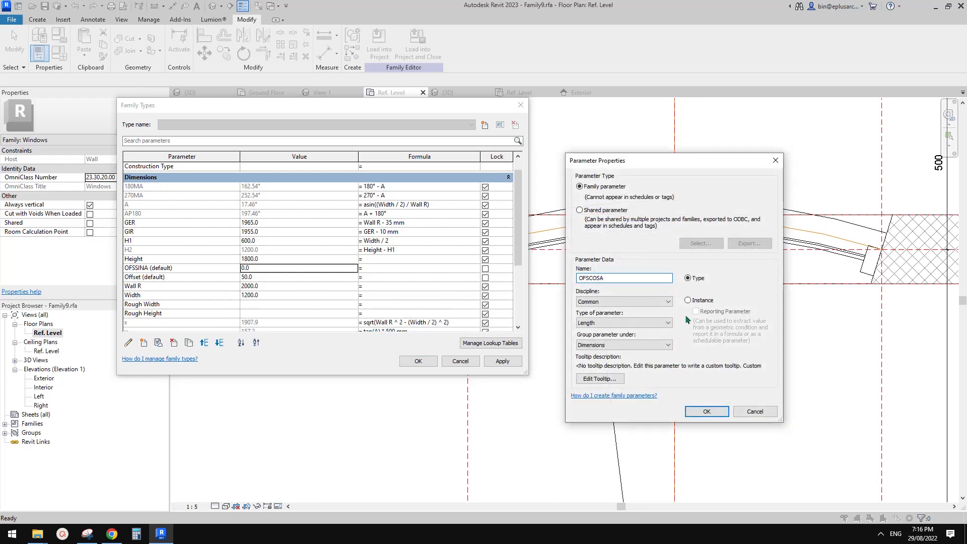
left_click(687, 300)
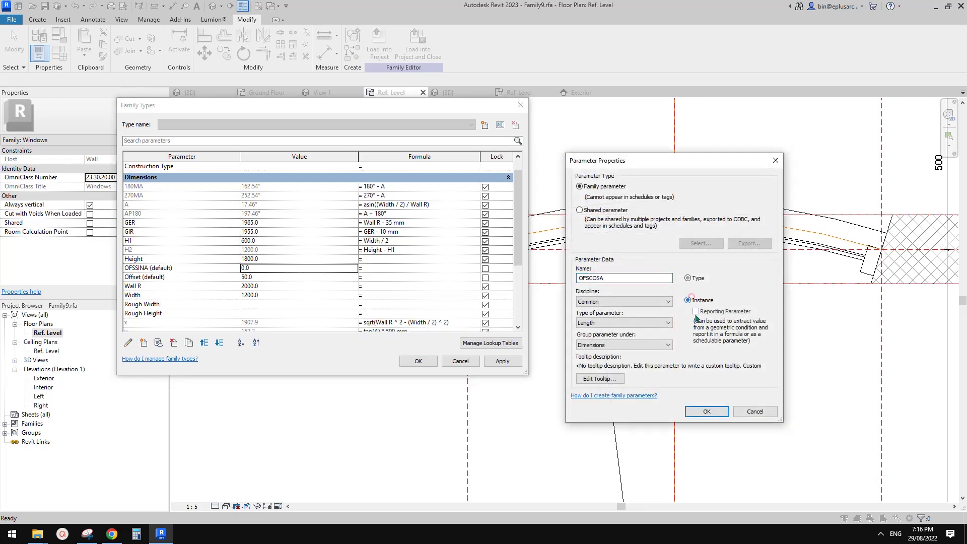
left_click(707, 411)
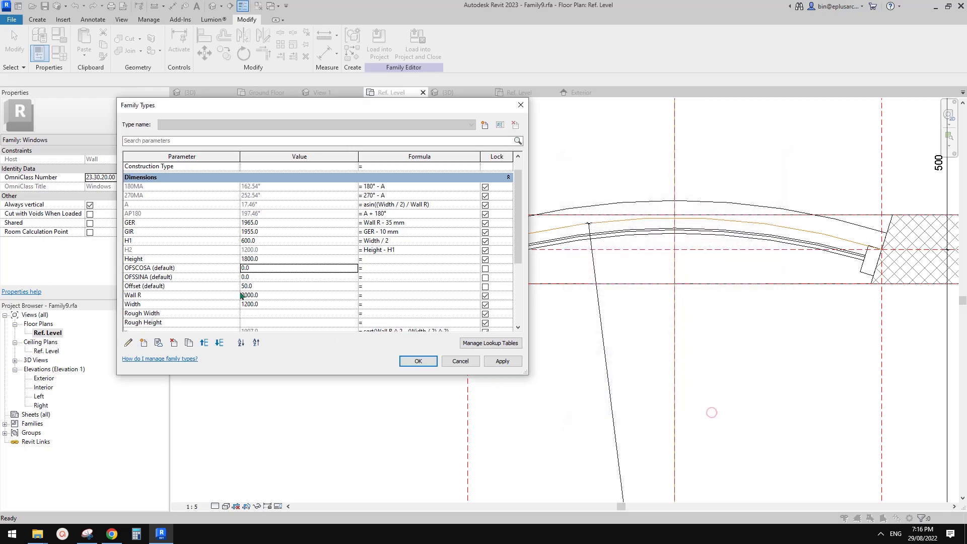
- Enter the formula Offset*SIN(A) for the OFSSINA parameter, using the full parameter name Offset instead of OFS
left_click(379, 278)
type("OFS*SIN(A")
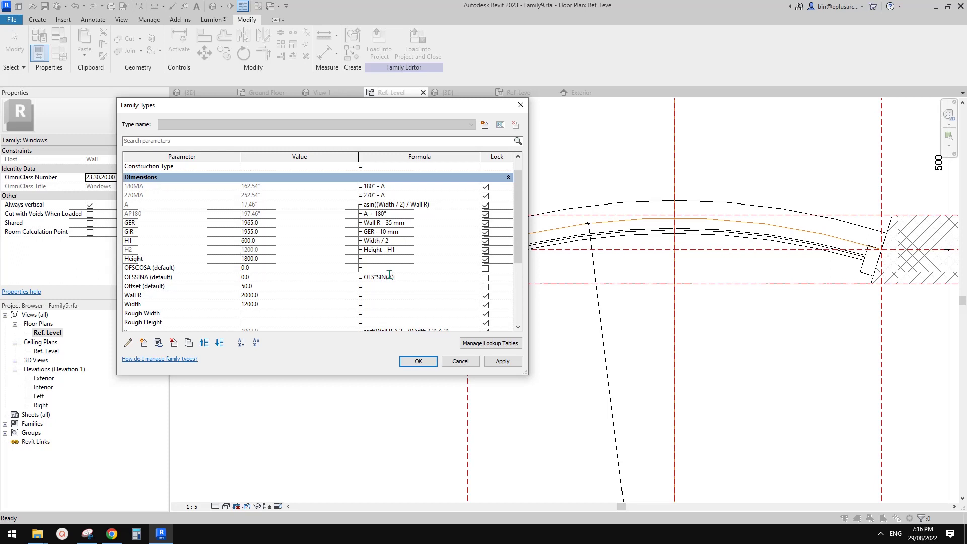
key("Return")
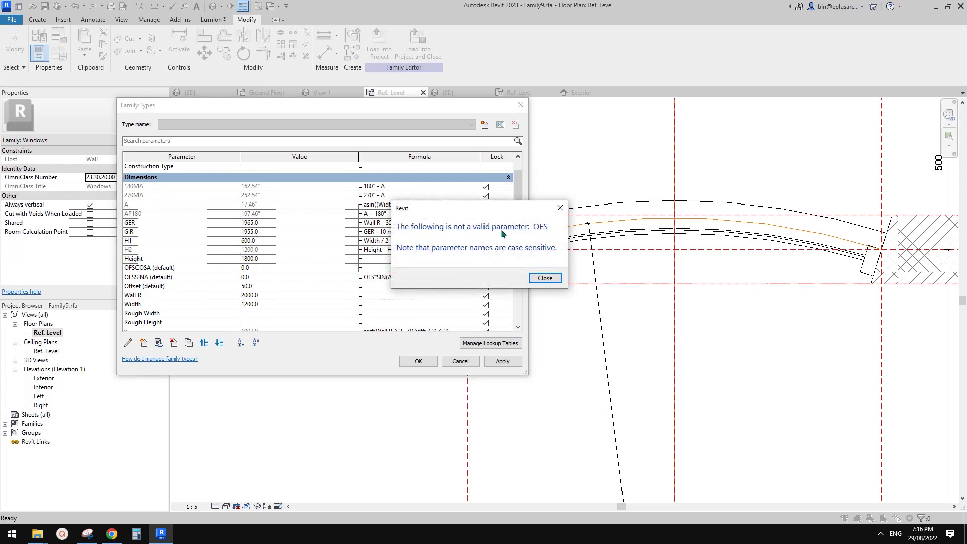
left_click(548, 280)
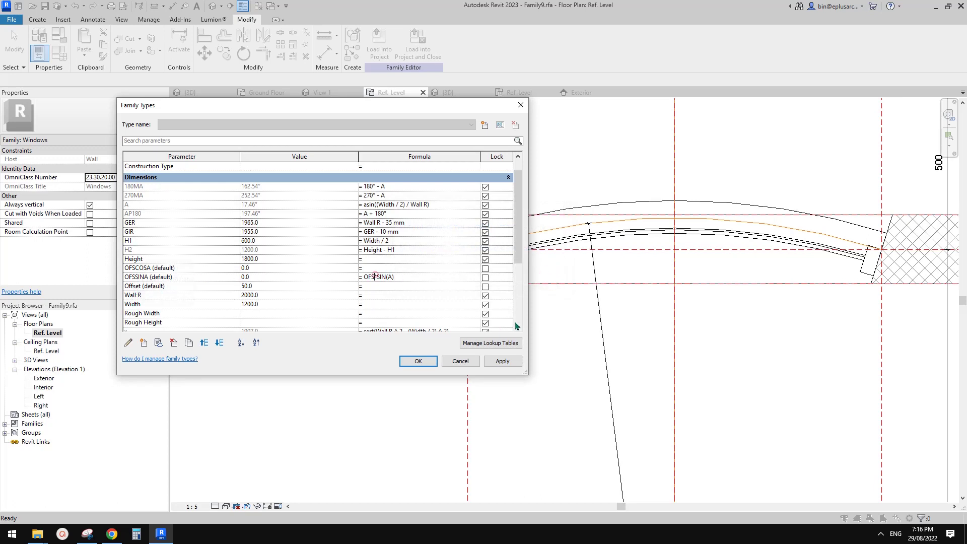
key("BackSpace")
key("BackSpace")
key("BackSpace")
type("Offset")
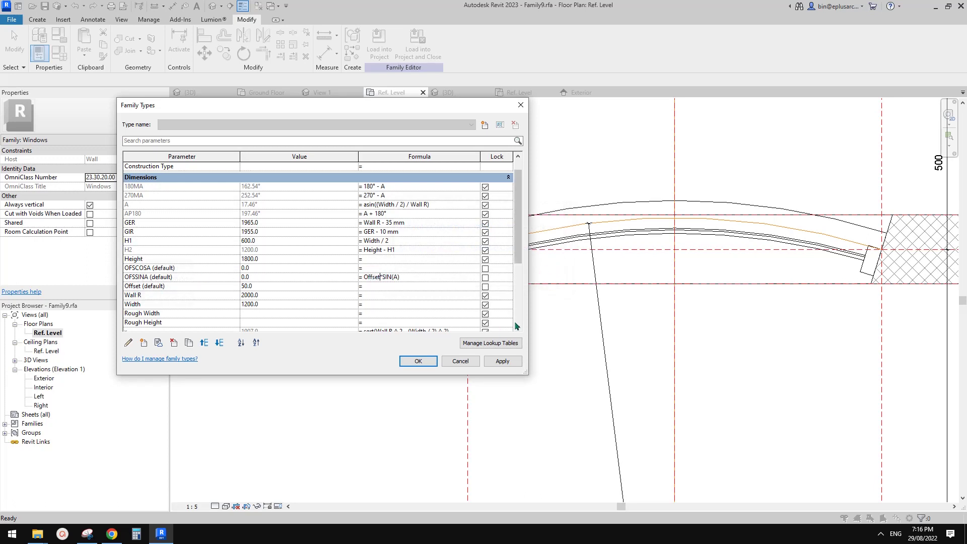
- Enter the formula Offset*COS(A) for the OFSCOSA parameter and apply the family type changes
left_click(395, 270)
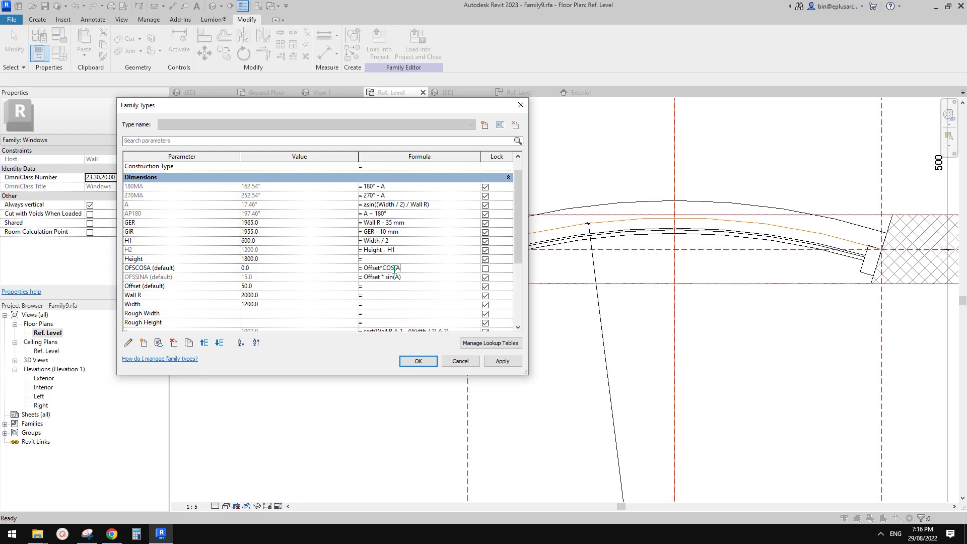
left_click(424, 276)
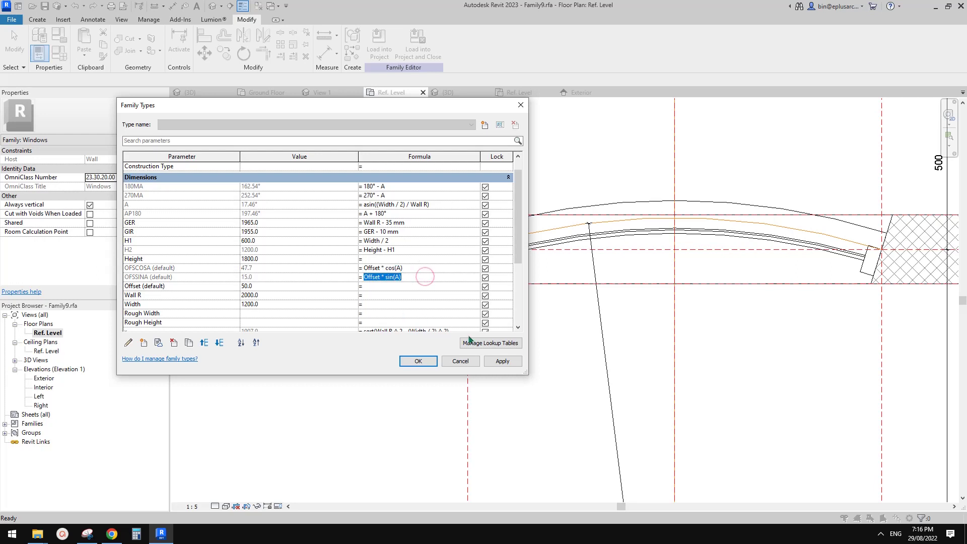
left_click(504, 362)
left_click(425, 361)
scroll(515, 204, "up", 3)
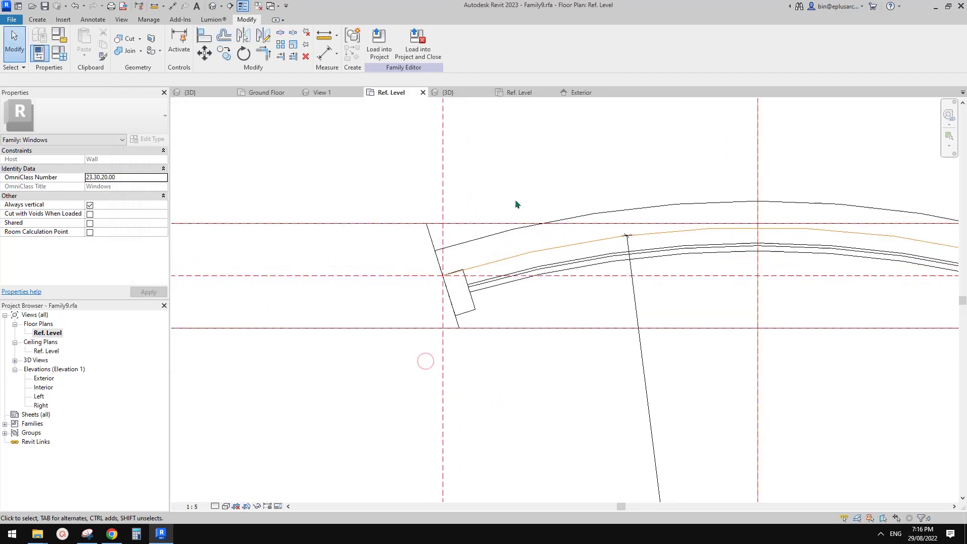
scroll(477, 254, "up", 2)
left_click(457, 310)
middle_click_drag(457, 311, 473, 290)
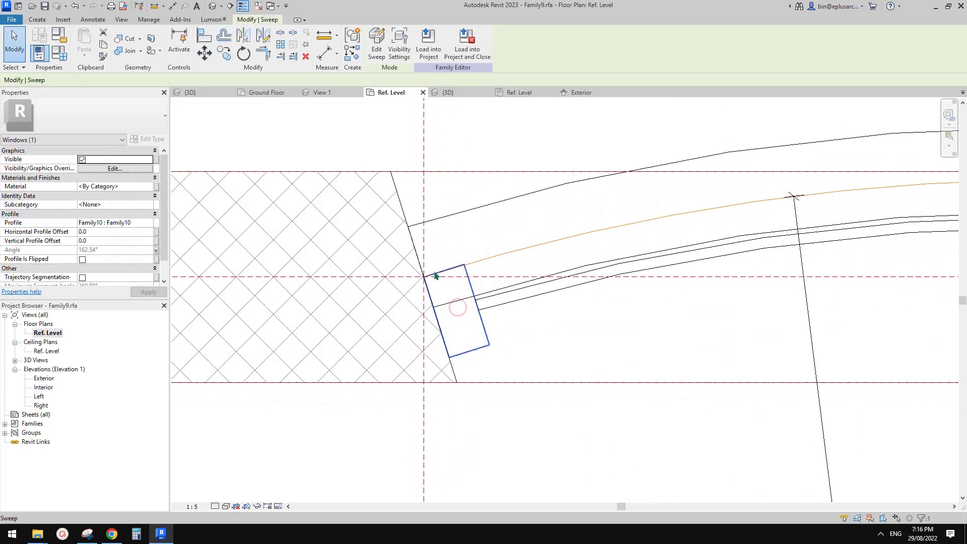
left_click(59, 53)
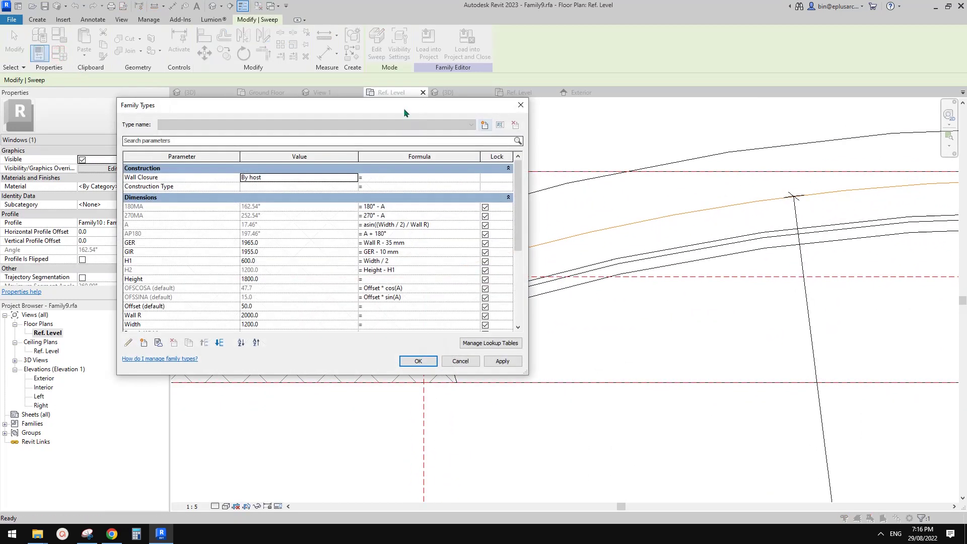
left_click_drag(403, 109, 812, 95)
key("Escape")
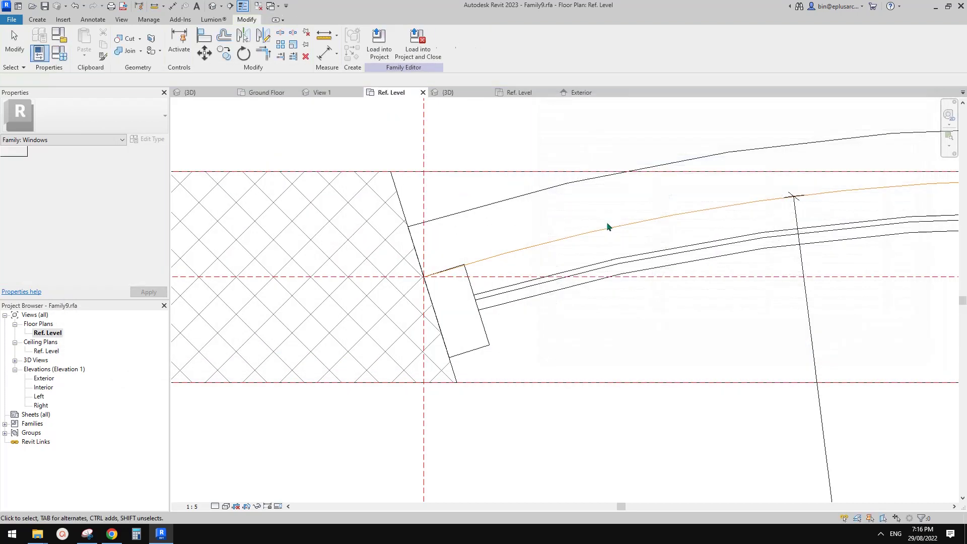
- Link the Horizontal Profile Offset of the left vertical frame sweep to the OFSSINA parameter
left_click(479, 307)
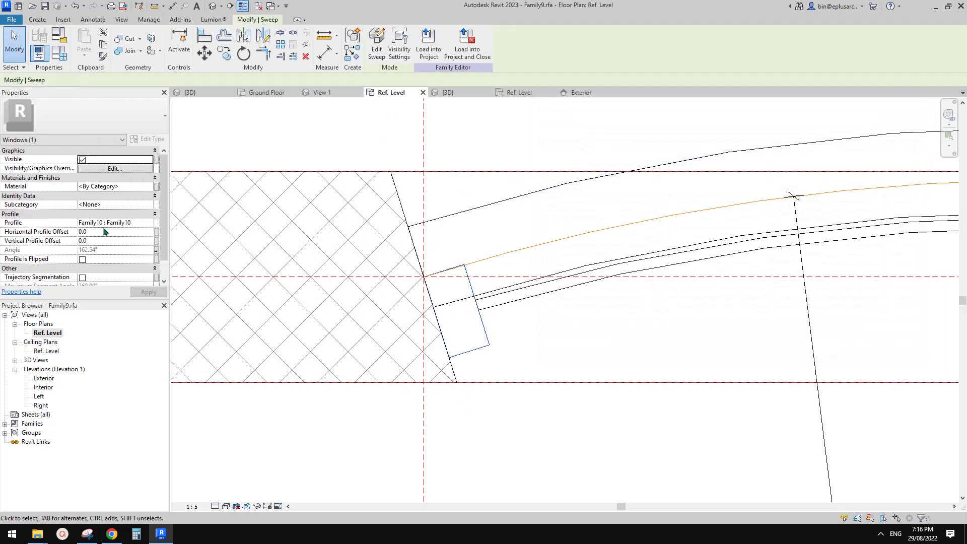
left_click(156, 232)
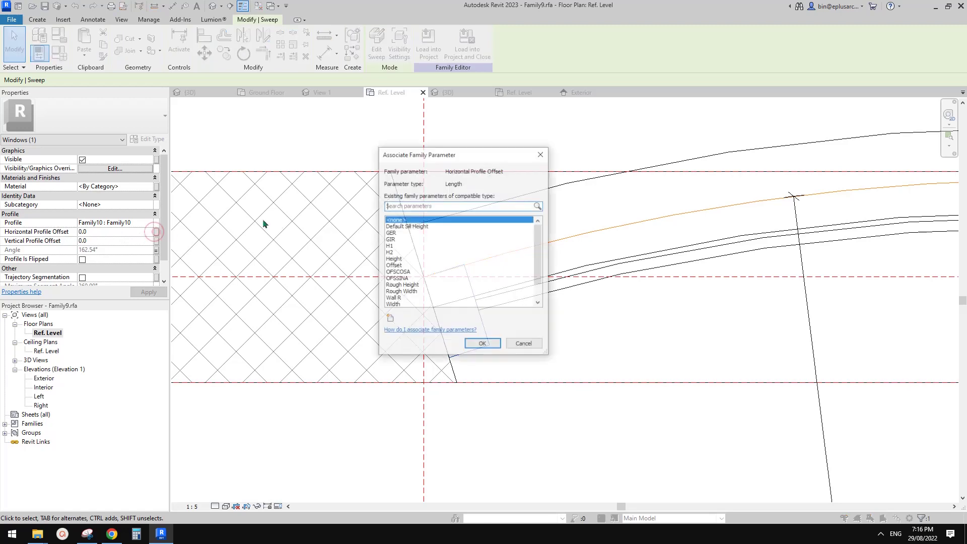
left_click_drag(453, 130, 255, 125)
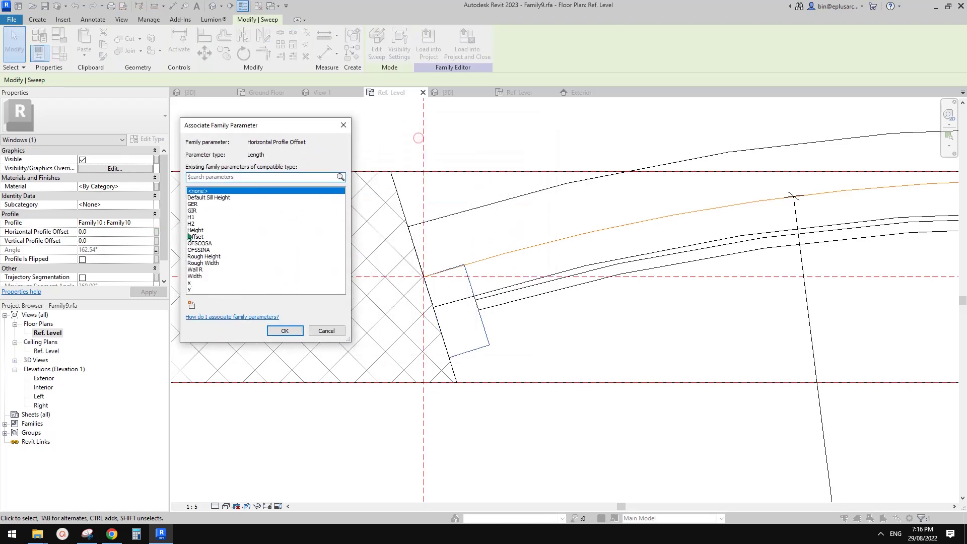
left_click(199, 250)
left_click(302, 332)
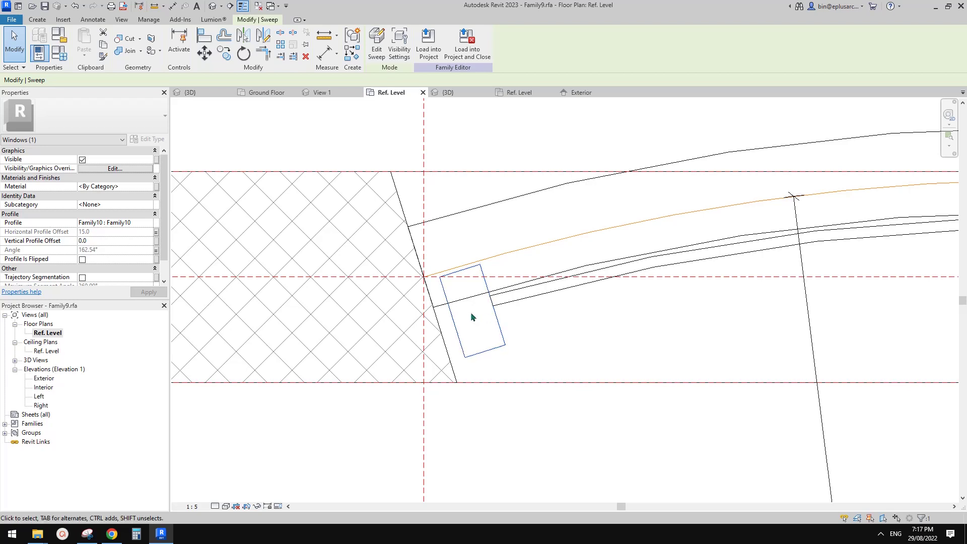
- Create an instance Length parameter OFSSINAN under Dimensions and link it to the left frame sweep's Horizontal Profile Offset
left_click(156, 232)
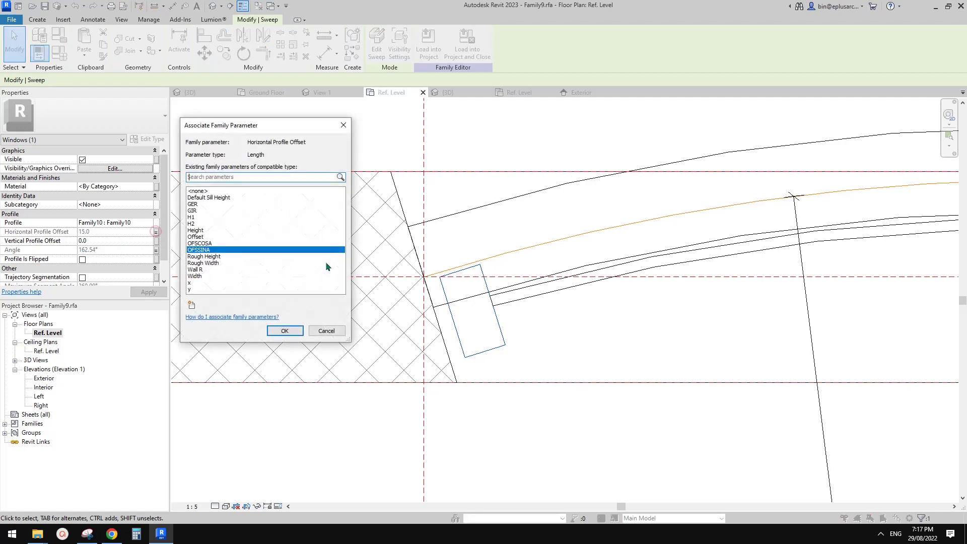
left_click(191, 305)
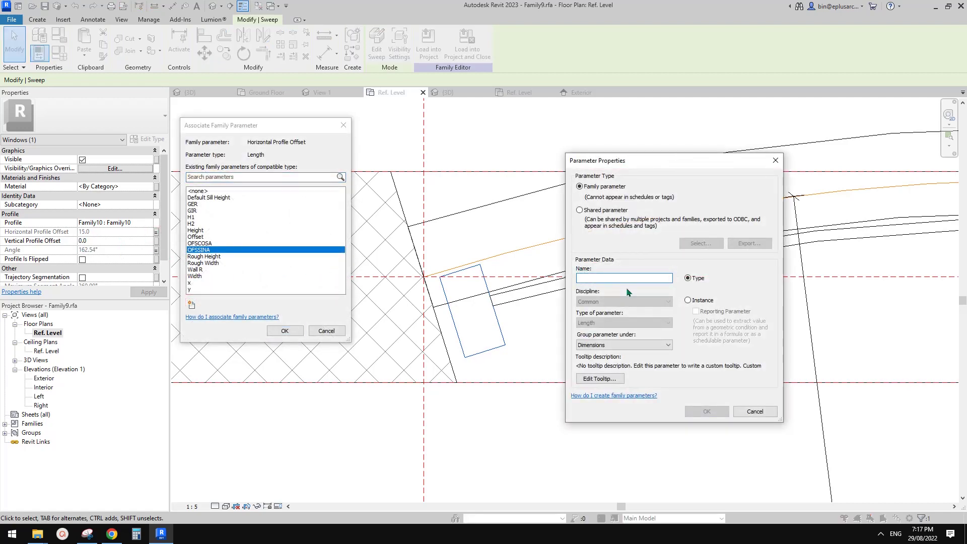
type("OFSSINAN")
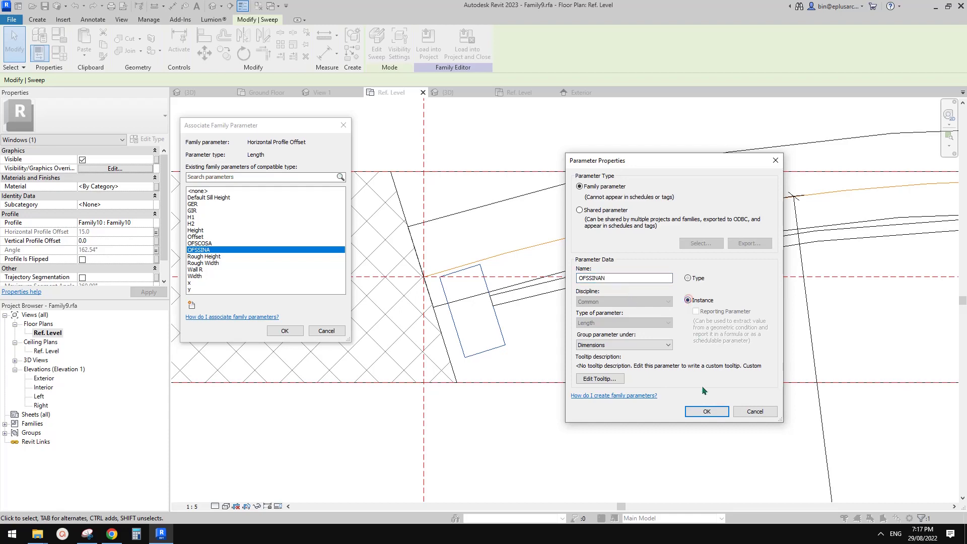
left_click(707, 411)
left_click(284, 330)
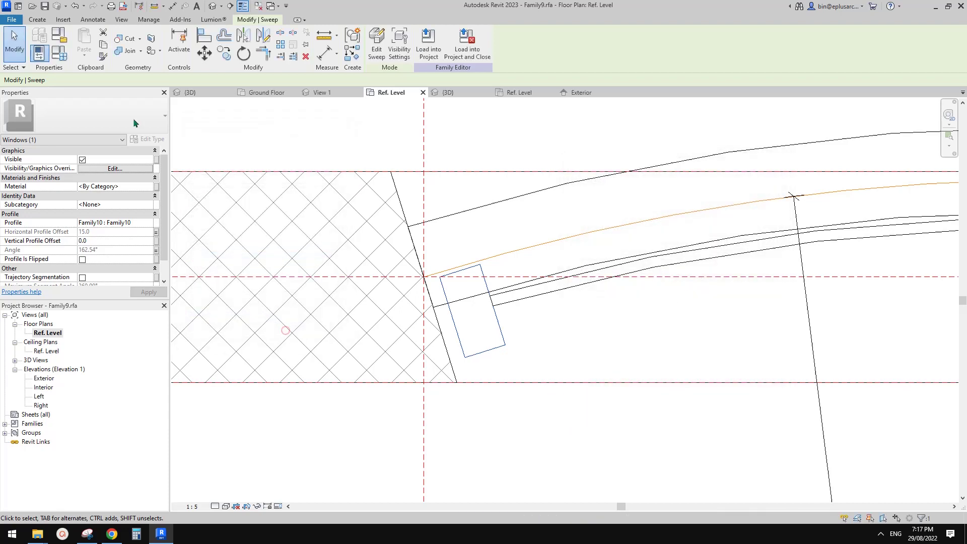
- Enter the formula -OFSSINA for the OFSSINAN parameter and apply the family type changes
left_click(60, 54)
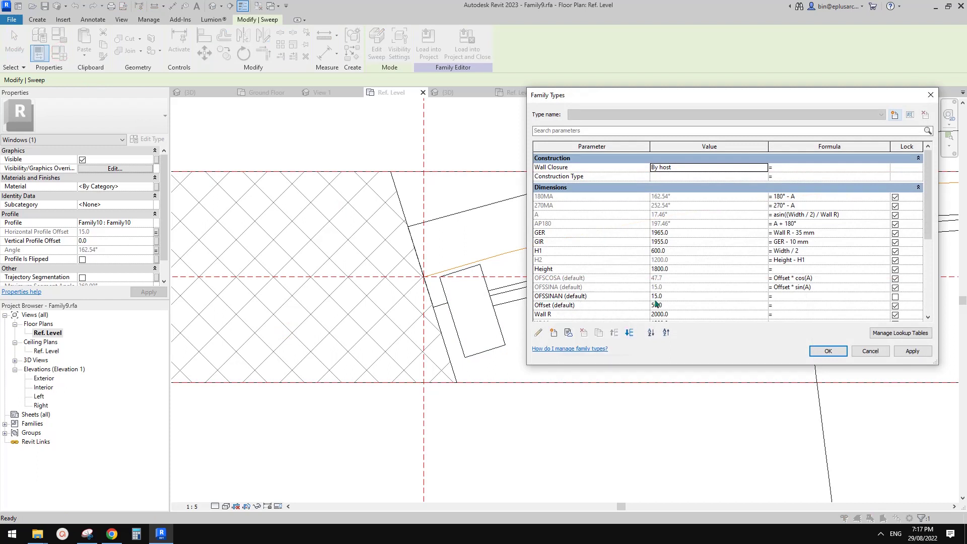
left_click(789, 298)
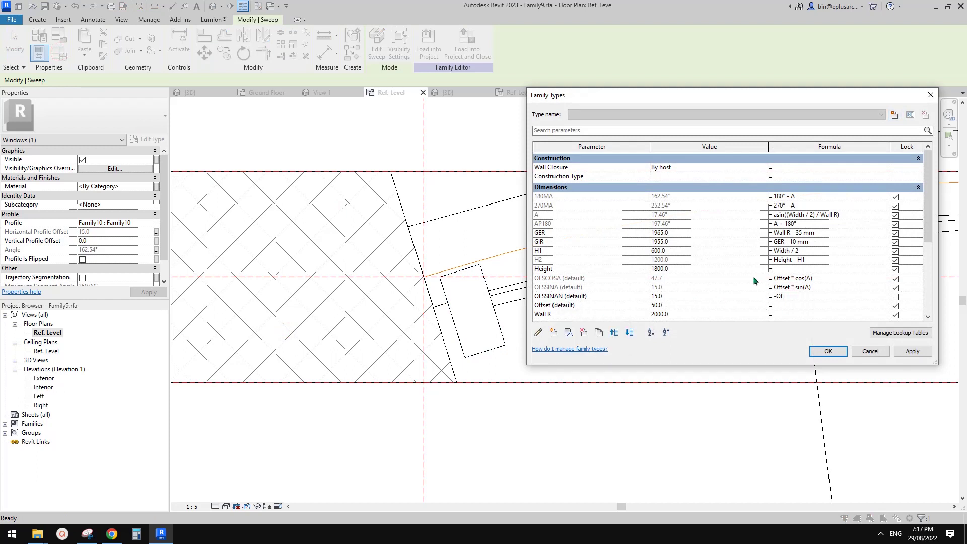
left_click(828, 351)
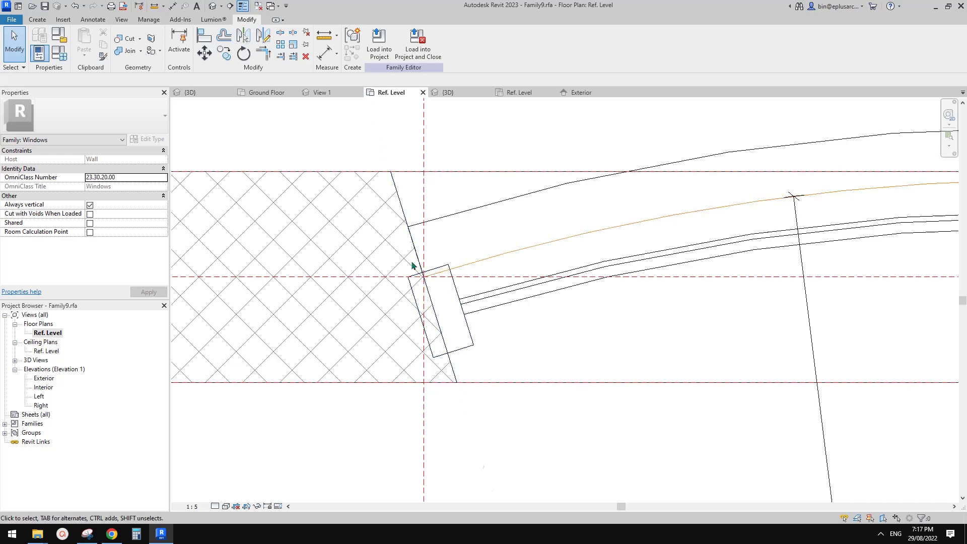
- Link the Vertical Profile Offset of the left vertical frame sweep to the OFSCOSA parameter
left_click(442, 266)
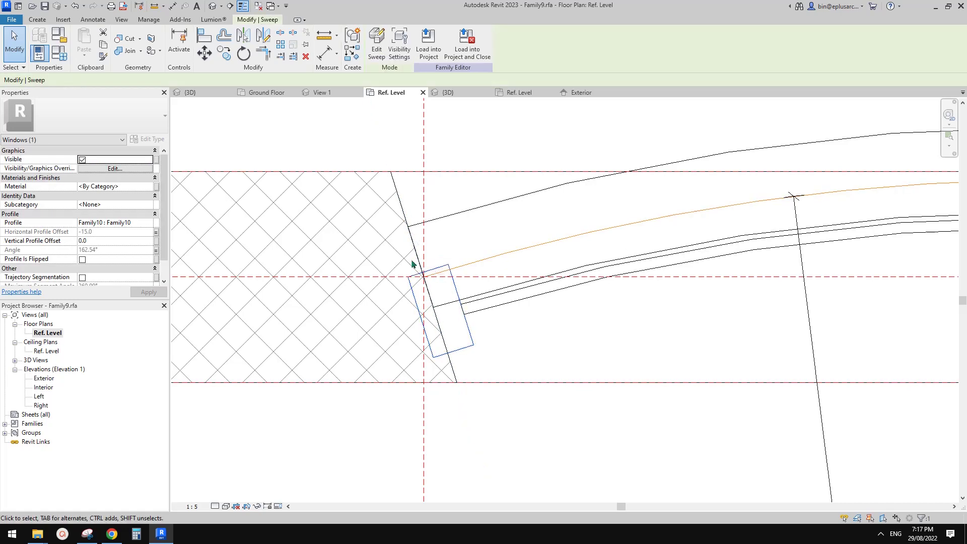
left_click(156, 241)
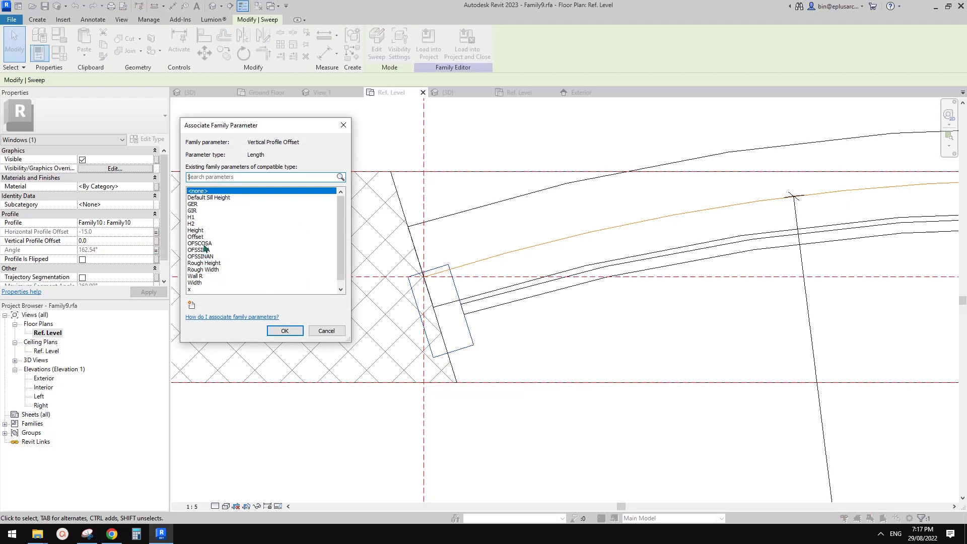
left_click(201, 244)
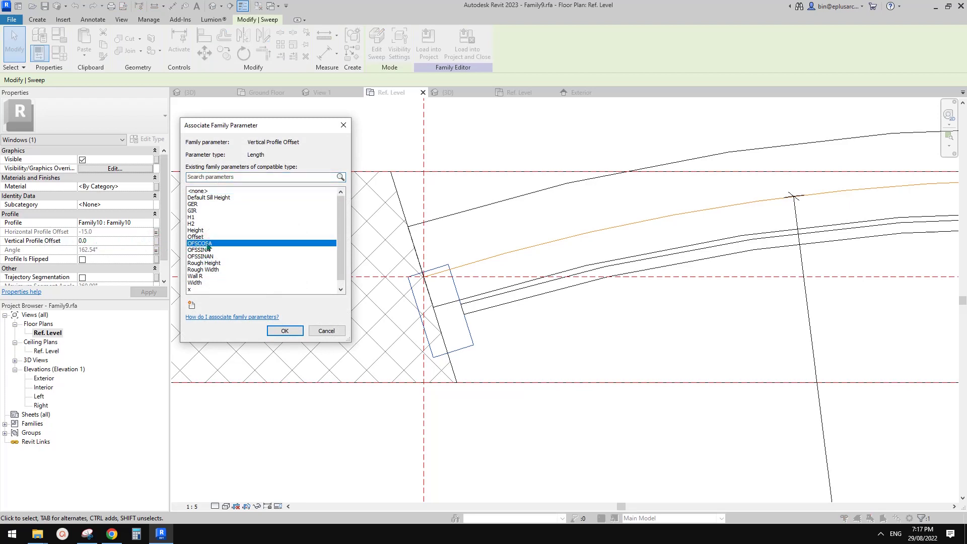
left_click(285, 331)
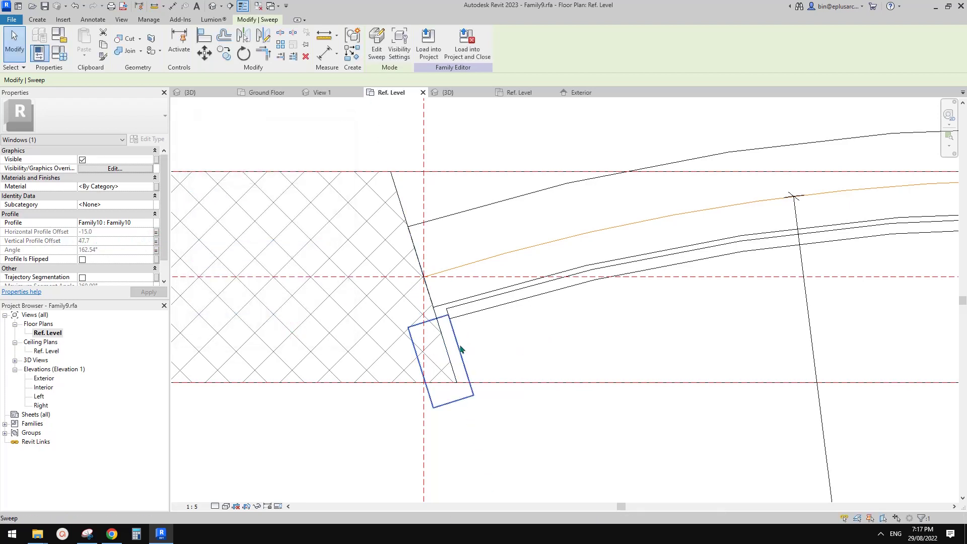
left_click(60, 53)
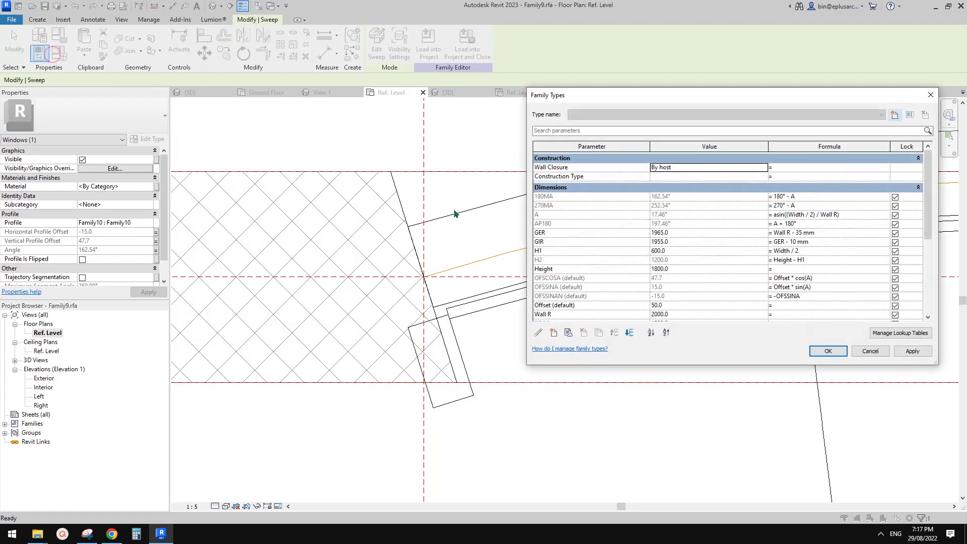
key("Escape")
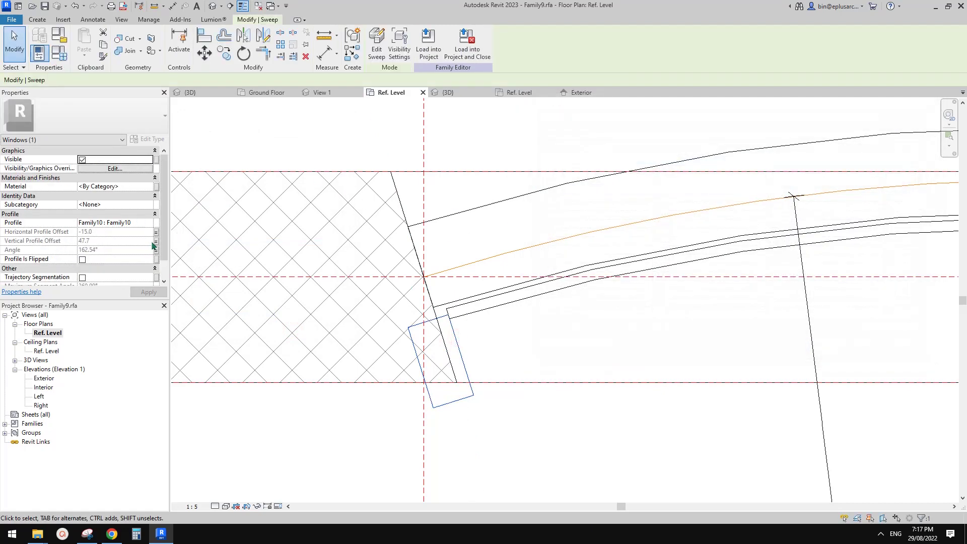
- Create an instance Length parameter OFSCOSAN under Dimensions and link it to the left frame sweep's Vertical Profile Offset
left_click(156, 242)
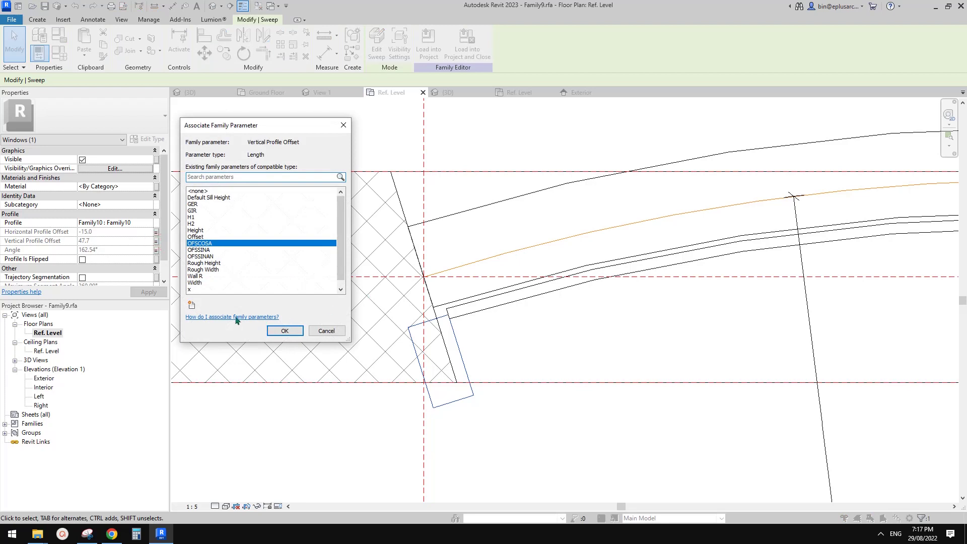
left_click(192, 306)
type("OFSCOSAN")
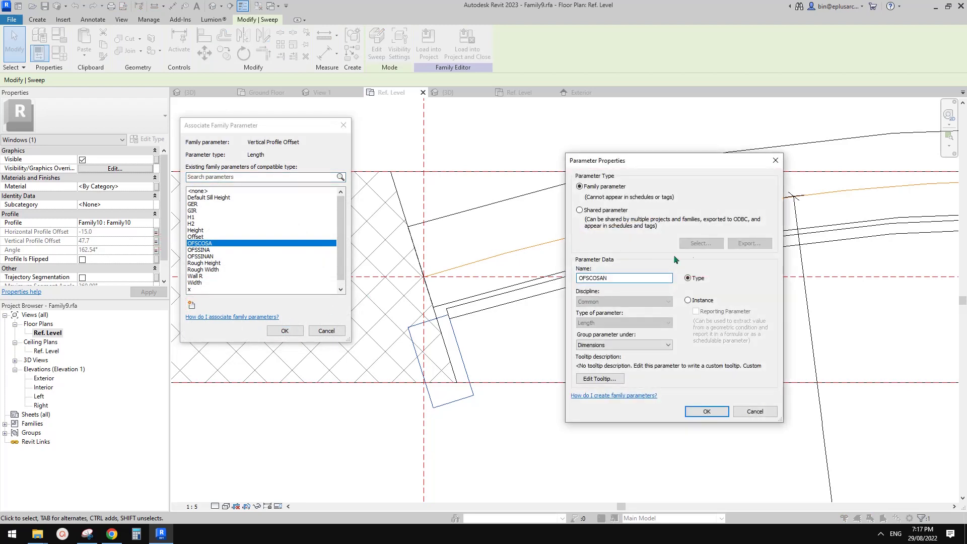
left_click(706, 411)
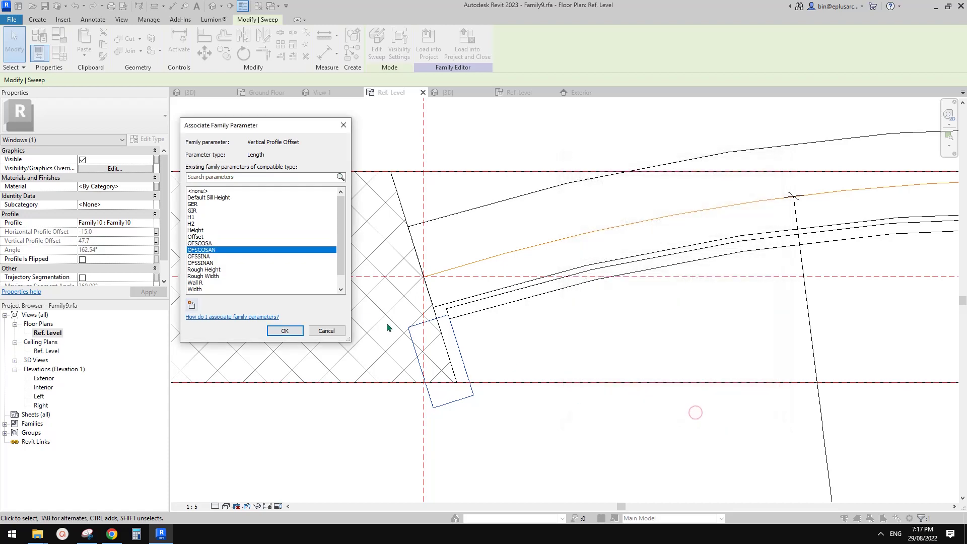
left_click(286, 330)
- Enter the formula -OFSCOSA for the OFSCOSAN parameter, apply it, and check the left frame sweep against the wall opening edge
left_click(59, 53)
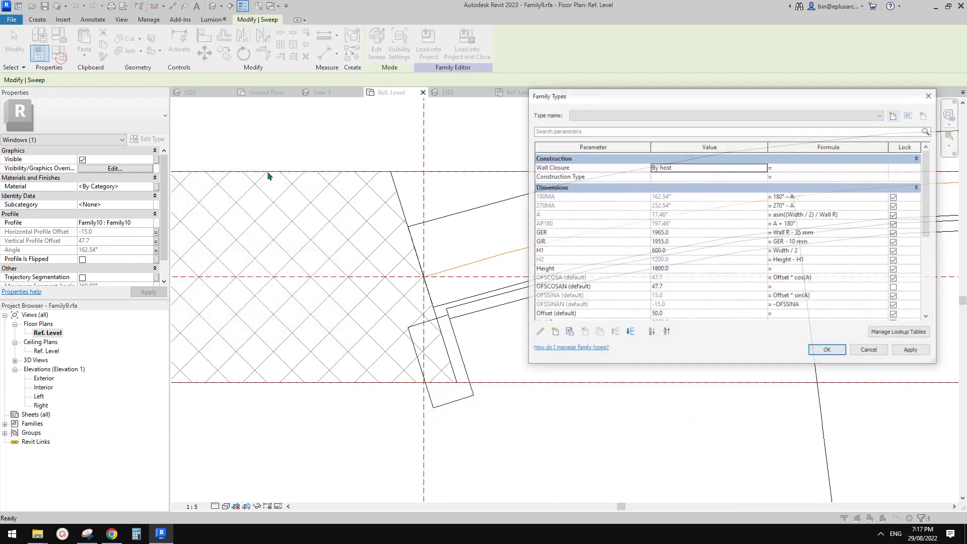
left_click(567, 287)
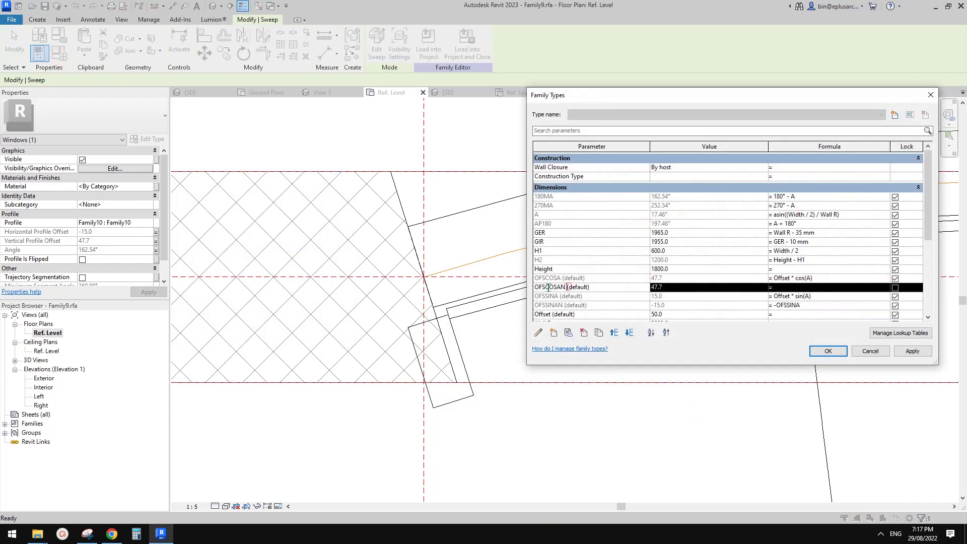
left_click(826, 287)
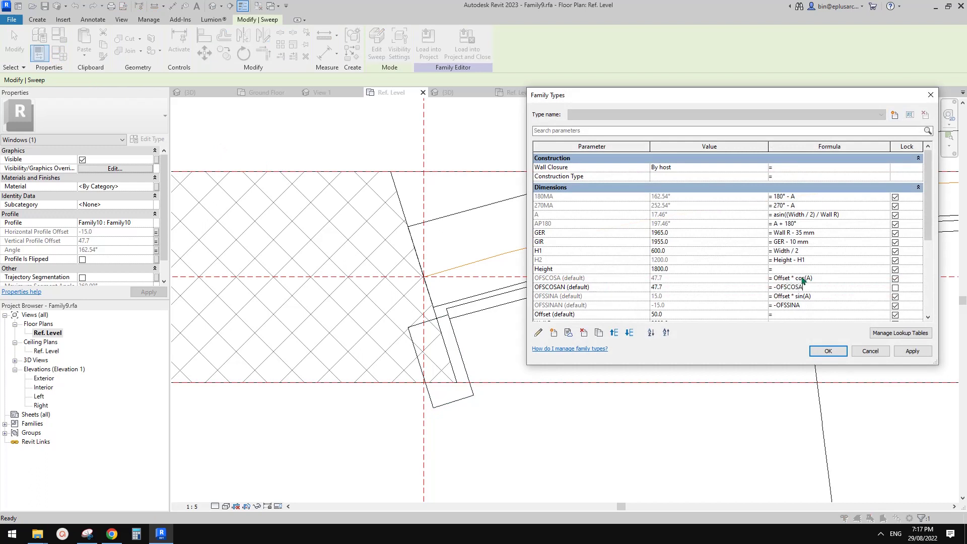
left_click(830, 351)
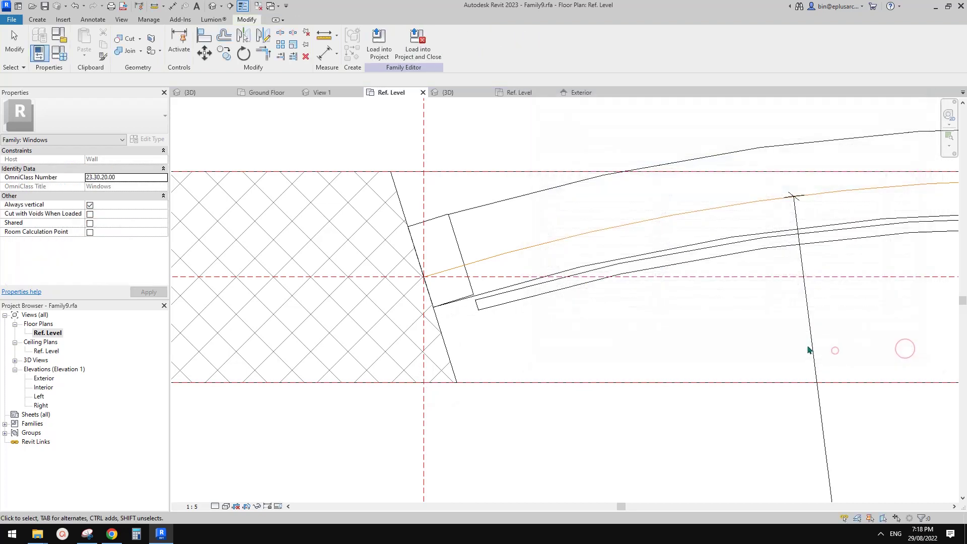
left_click(472, 258)
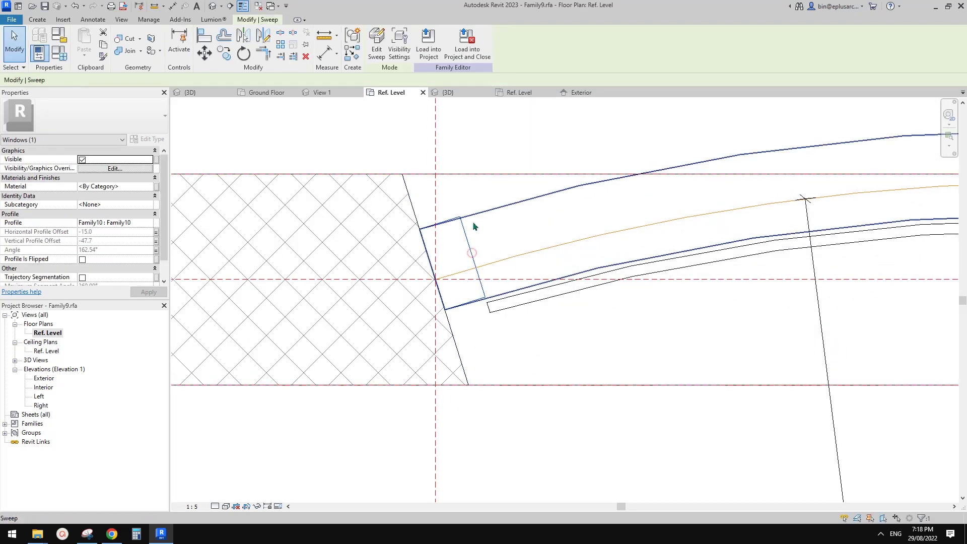
scroll(449, 260, "up", 2)
scroll(451, 264, "down", 5)
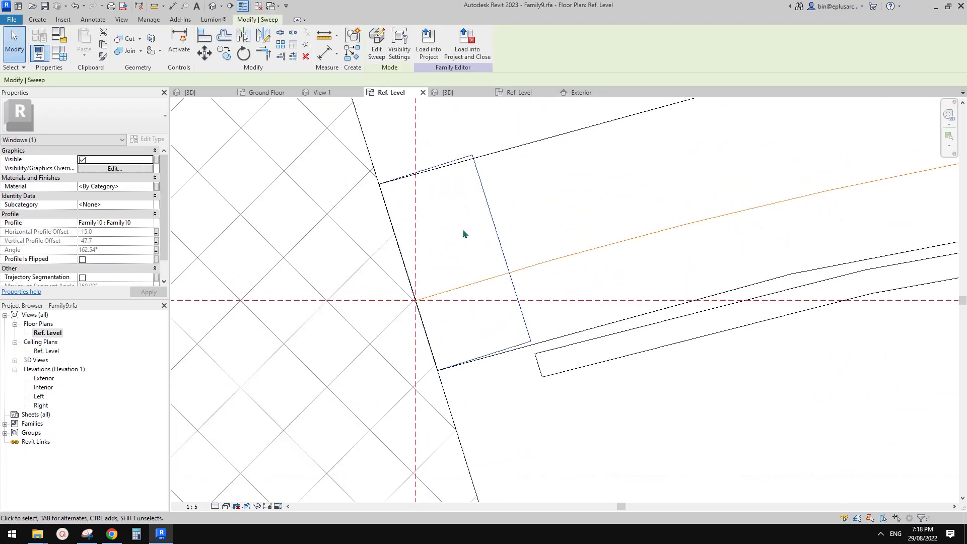
key("Escape")
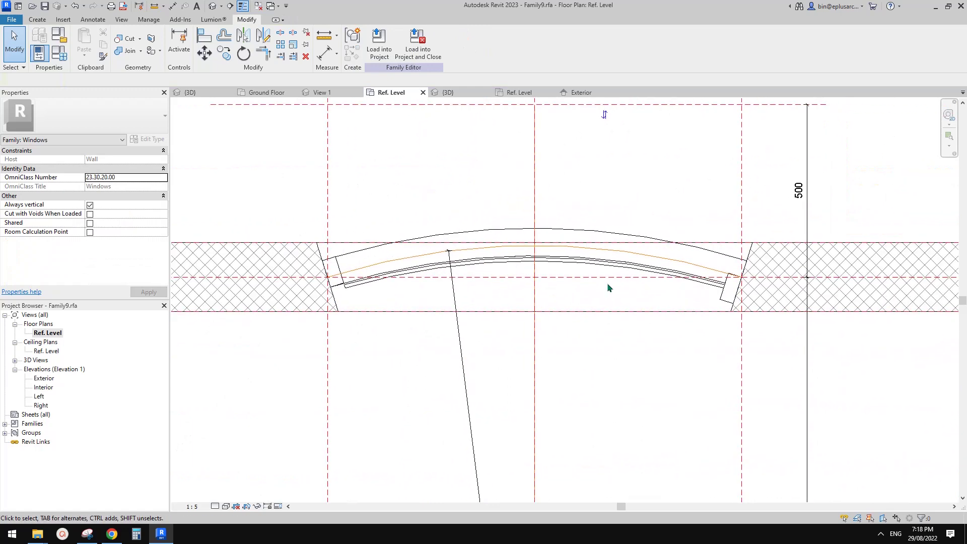
- Set the Horizontal Profile Offset of the right vertical frame sweep to 50
left_click(725, 296)
scroll(731, 292, "up", 2)
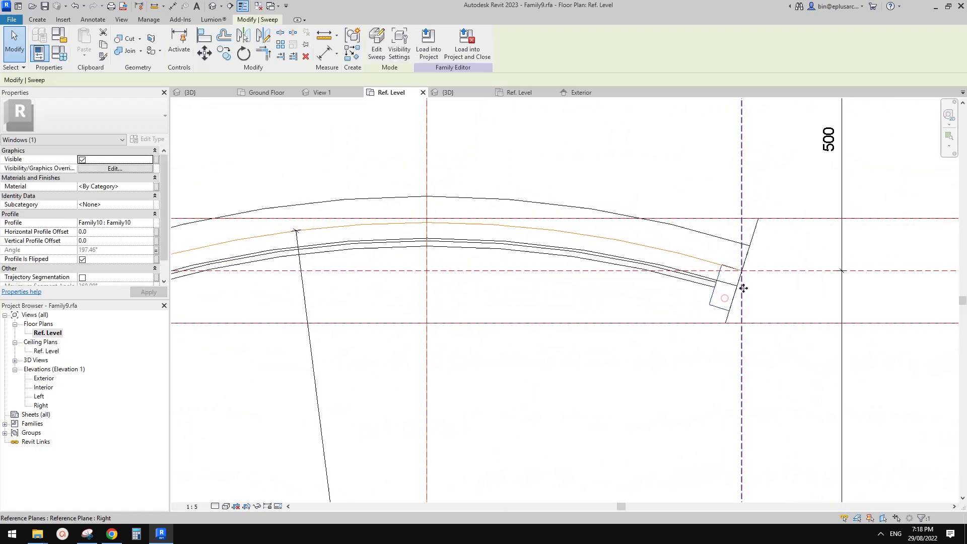
left_click(156, 232)
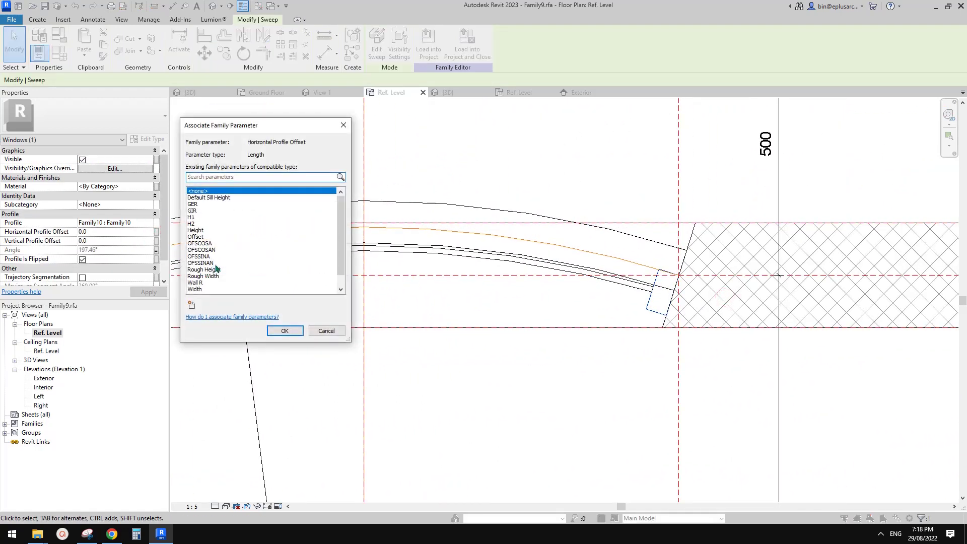
key("Escape")
left_click(116, 232)
type("5")
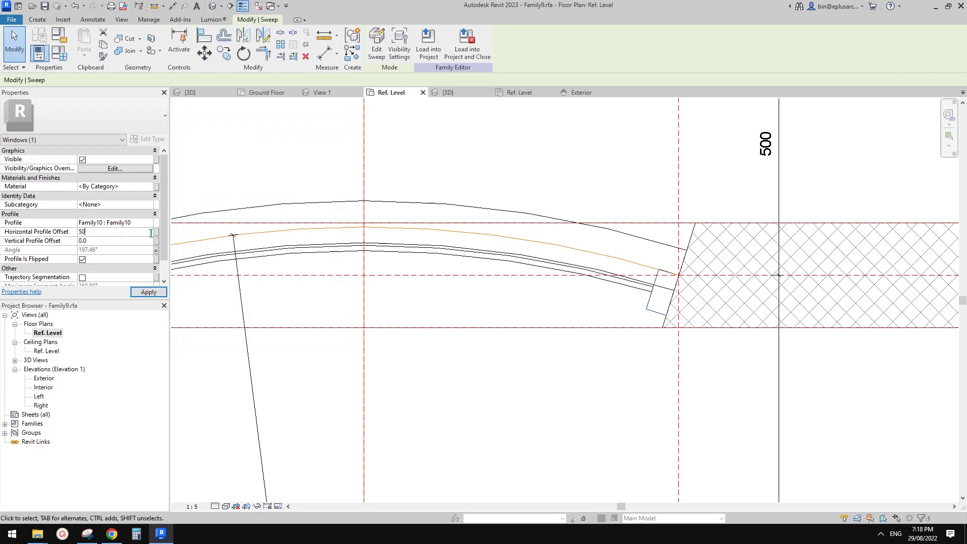
type("0")
key("Return")
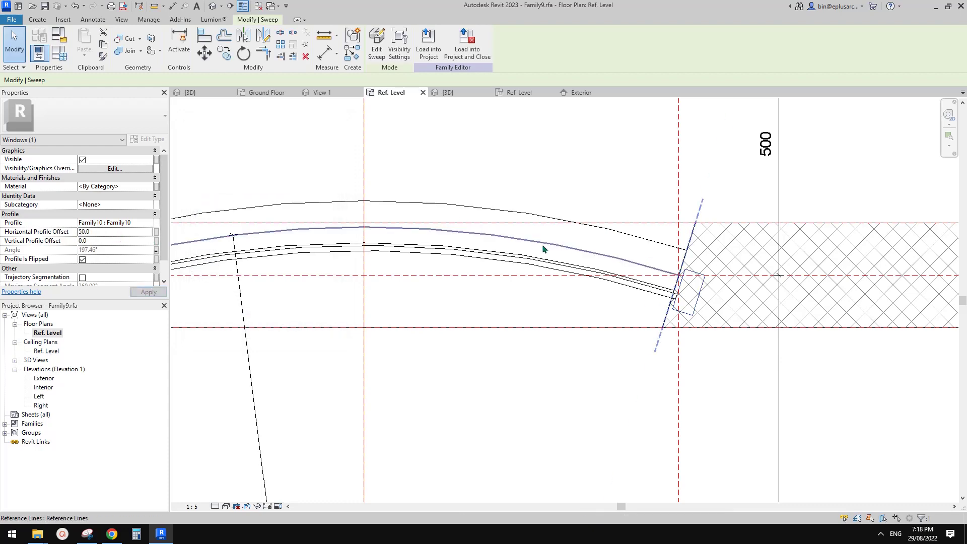
- Link the Horizontal Profile Offset of the right vertical frame sweep to the OFSSINA parameter
left_click(156, 233)
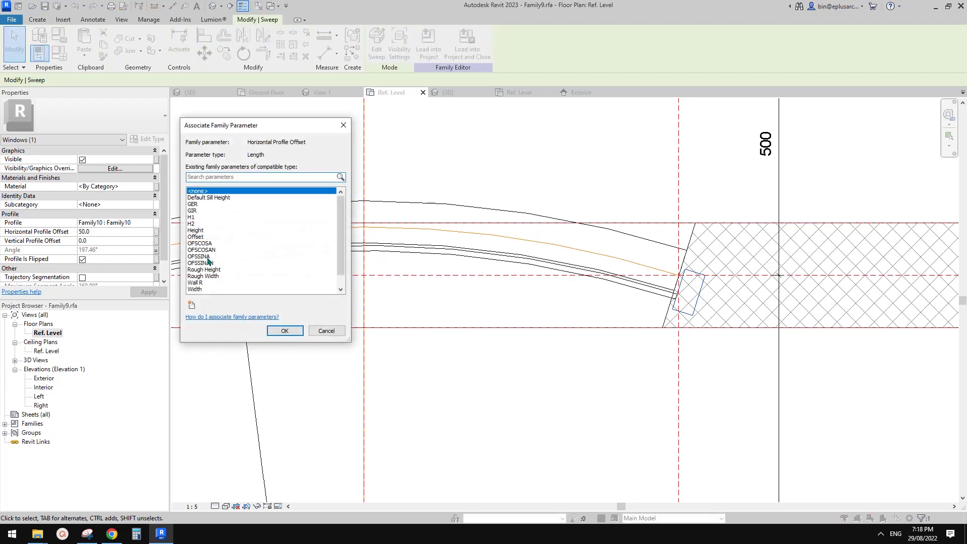
left_click(204, 257)
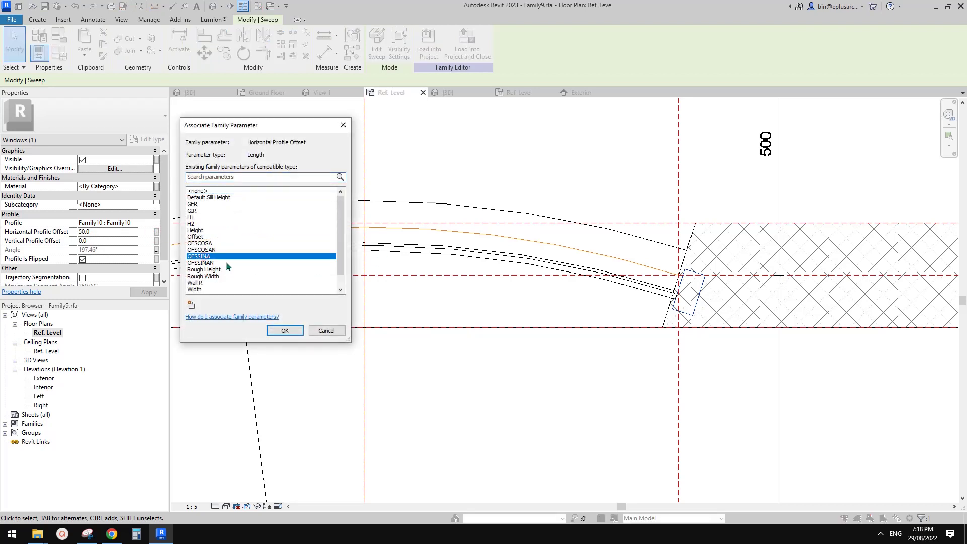
left_click(284, 331)
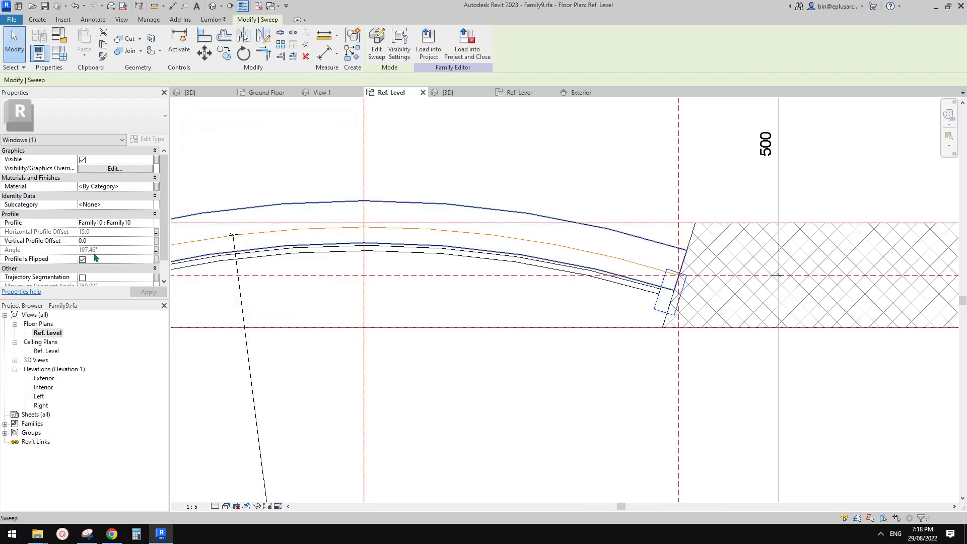
- Try linking the Vertical Profile Offset of the right vertical frame sweep to the OFSCOSA parameter
left_click(156, 241)
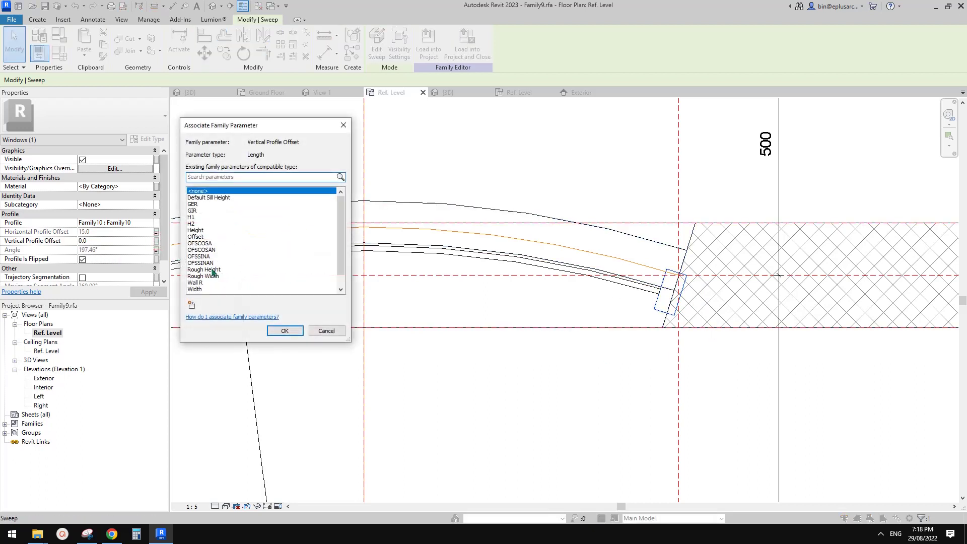
left_click(208, 243)
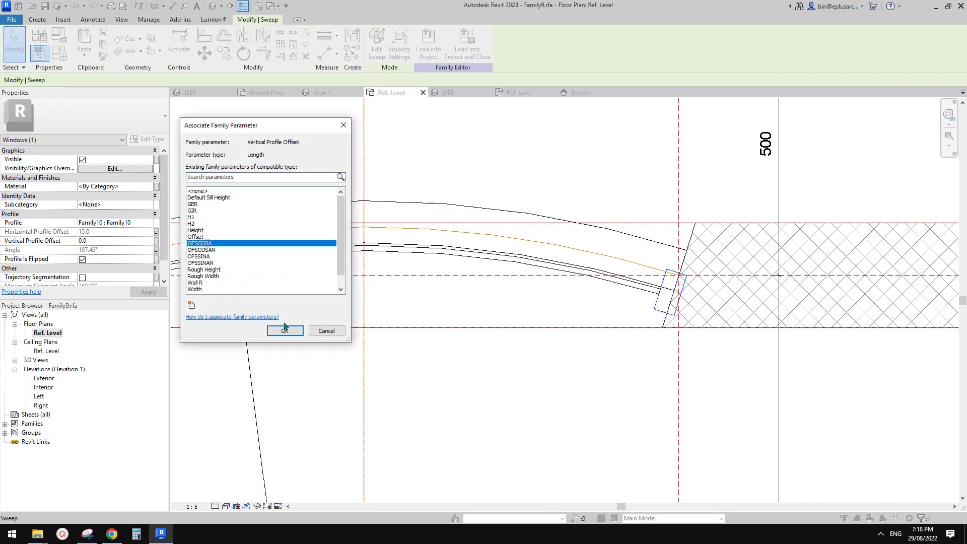
left_click(285, 330)
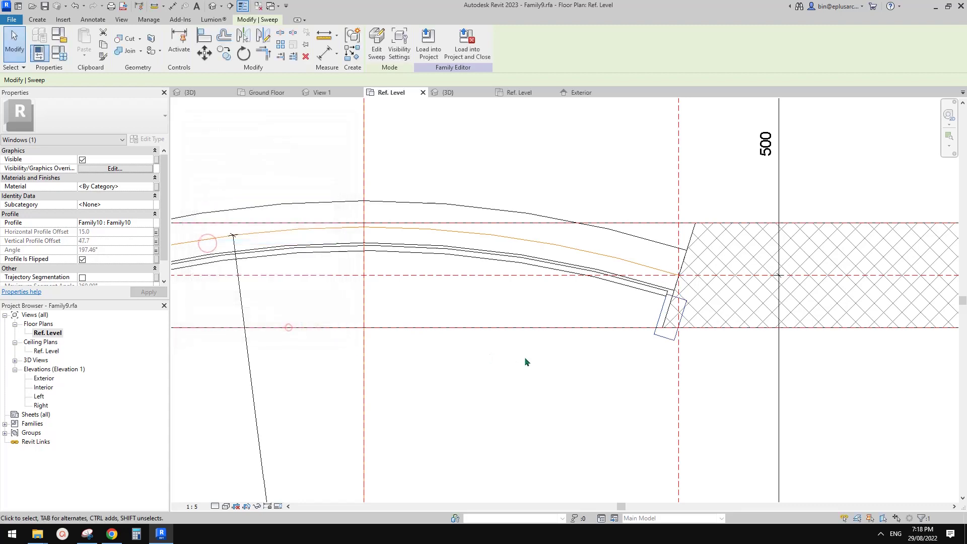
- Link the Vertical Profile Offset of the right vertical frame sweep to the OFSCOSAN parameter and check both frame ends in plan
left_click(156, 241)
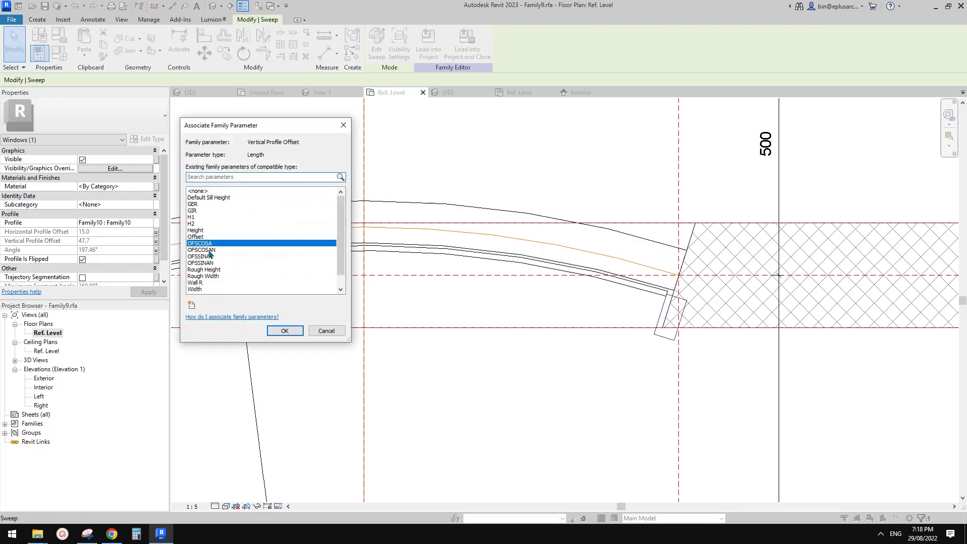
left_click(208, 250)
left_click(284, 330)
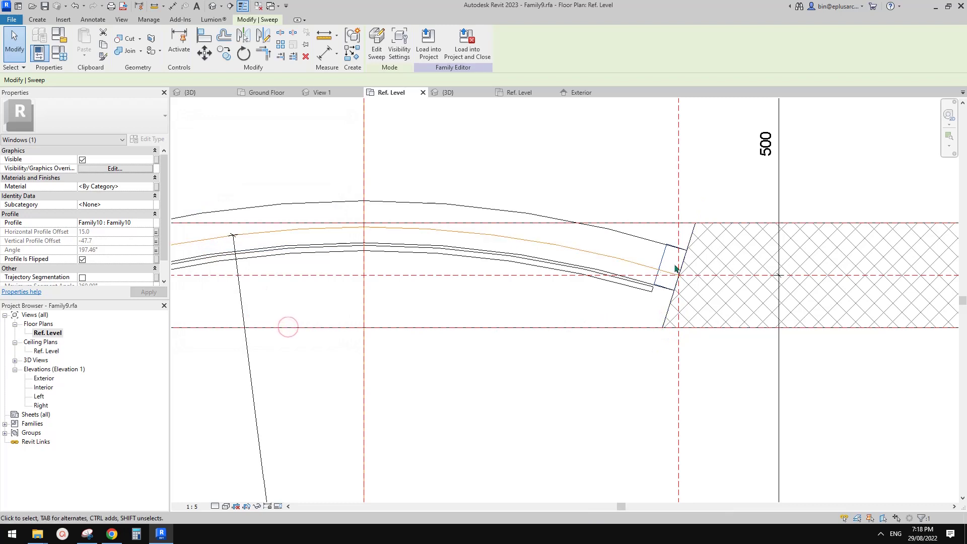
scroll(680, 268, "down", 3)
middle_click_drag(671, 280, 751, 275)
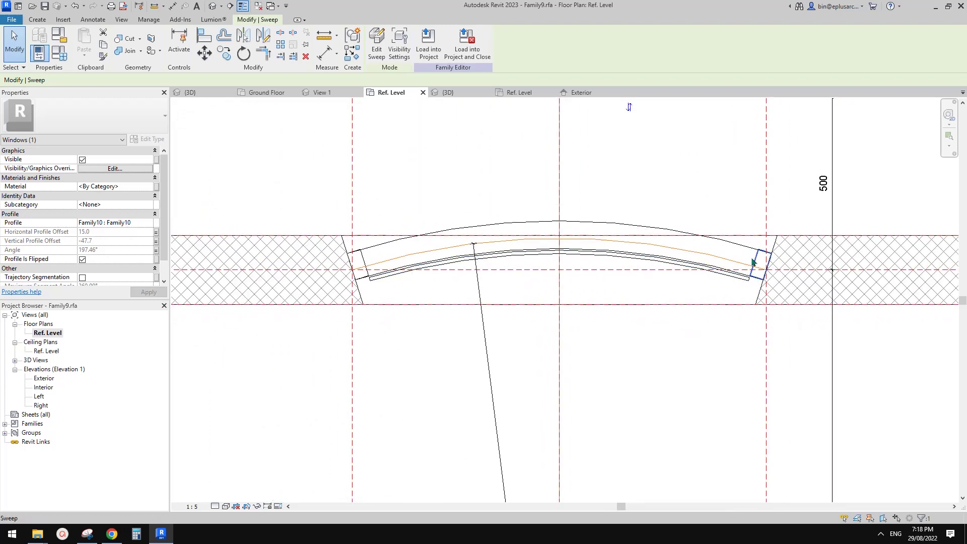
scroll(680, 270, "down", 3)
middle_click_drag(683, 275, 655, 249)
key("Escape")
scroll(447, 245, "up", 1)
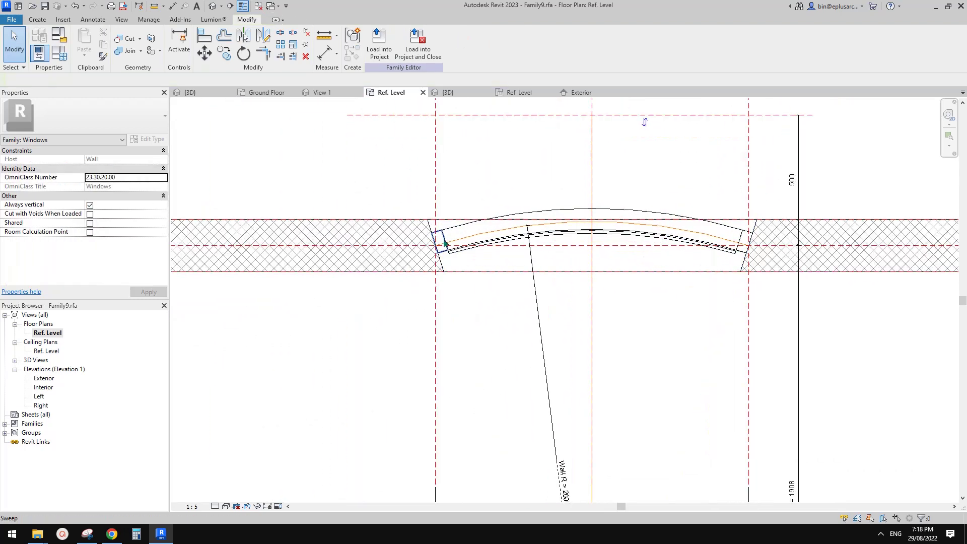
- Set the family's Width parameter to 1000, apply it, and check both vertical frames against the opening edges
left_click(59, 53)
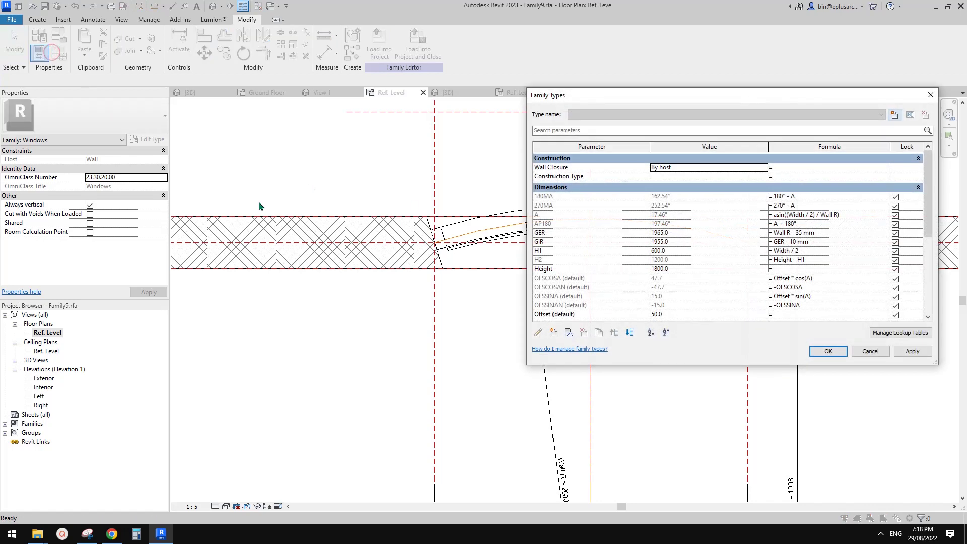
left_click_drag(673, 100, 693, 111)
scroll(638, 299, "down", 2)
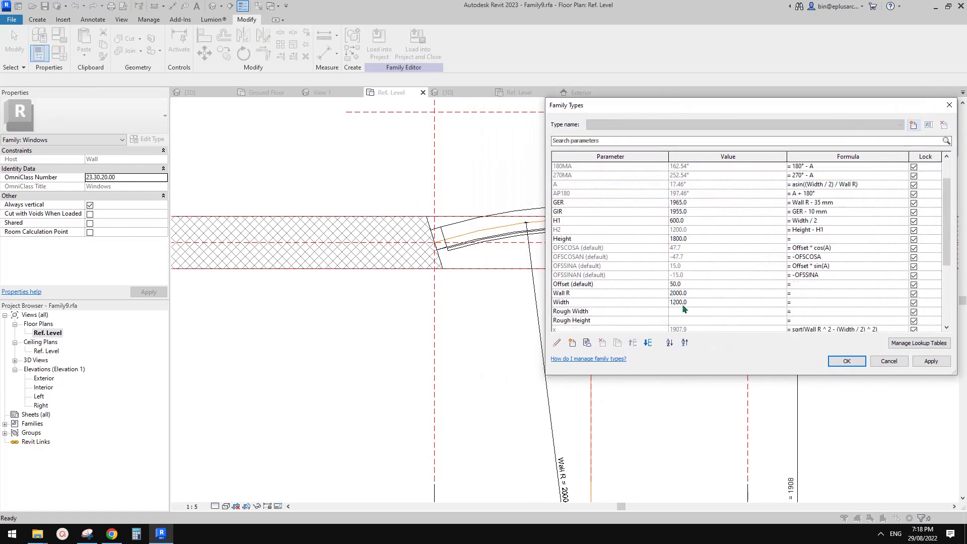
left_click(683, 303)
type("1000")
left_click(932, 363)
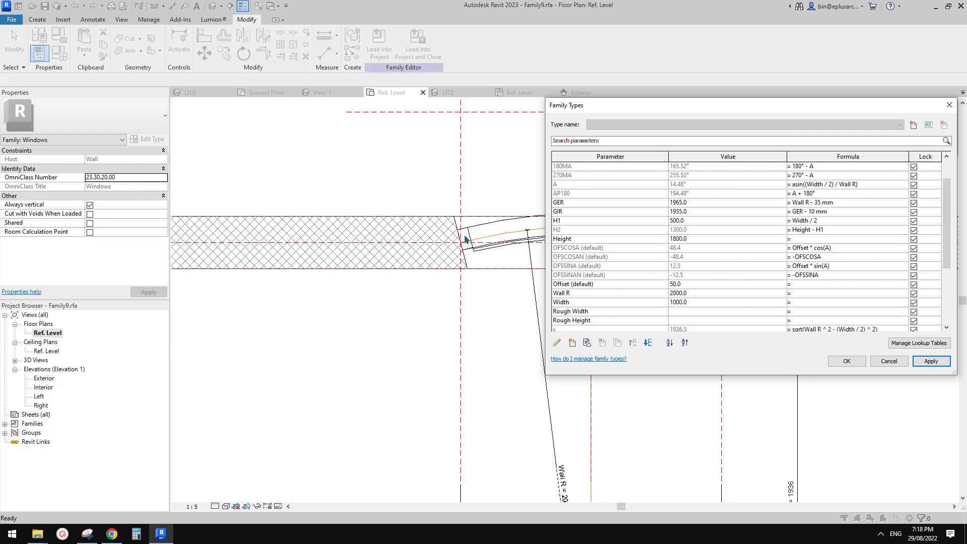
left_click(847, 361)
scroll(614, 292, "up", 4)
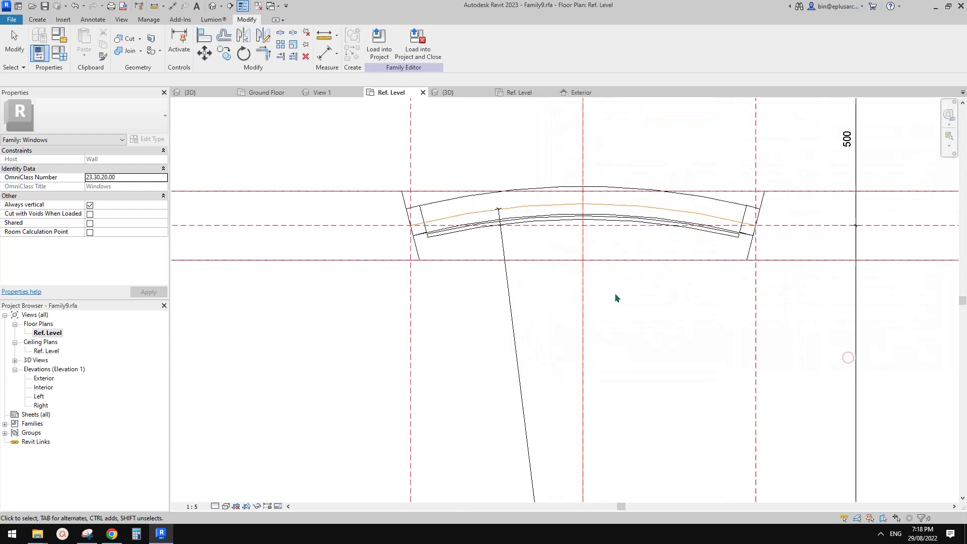
middle_click_drag(739, 251, 734, 256)
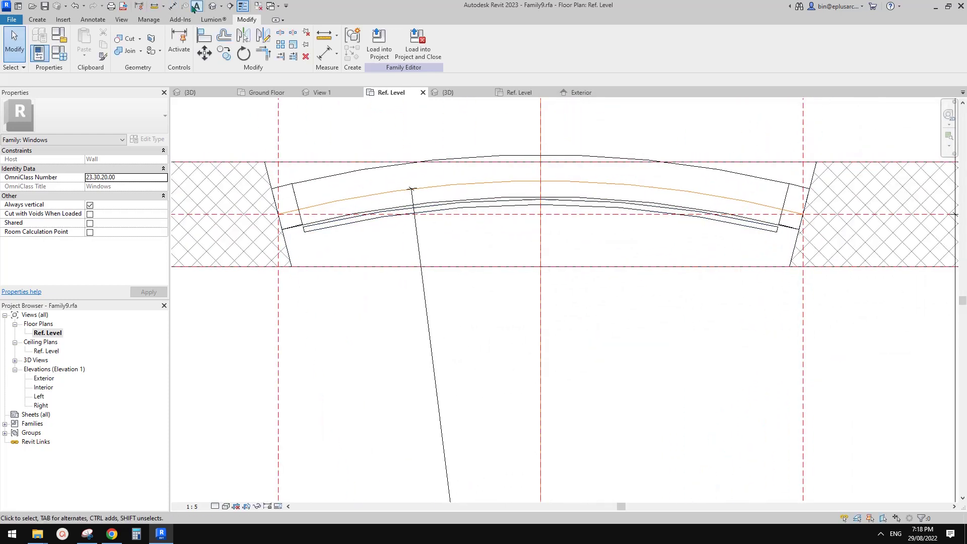
- Open the 3D view and select the swept blend forming the left half of the arch frame
left_click(211, 6)
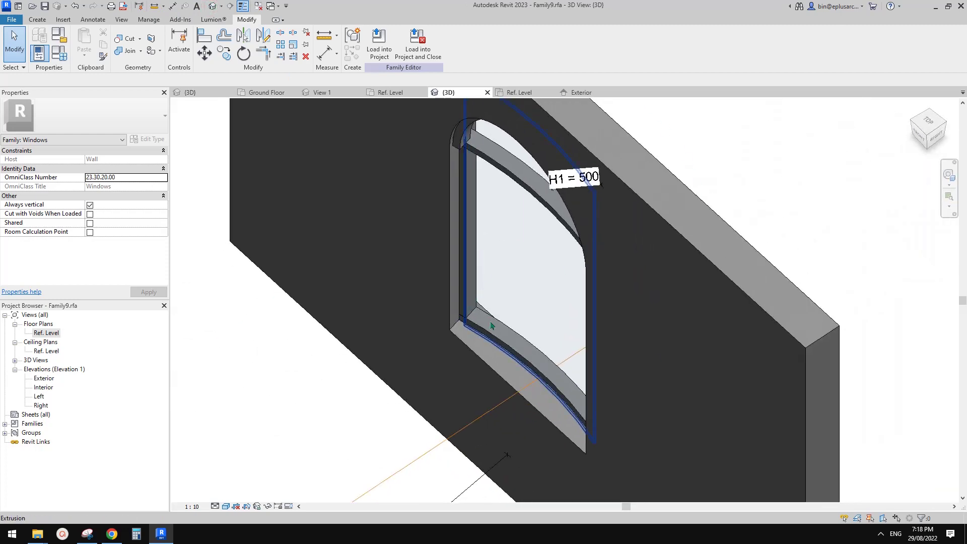
left_click(523, 304)
middle_click_drag(523, 304, 559, 329, "shift")
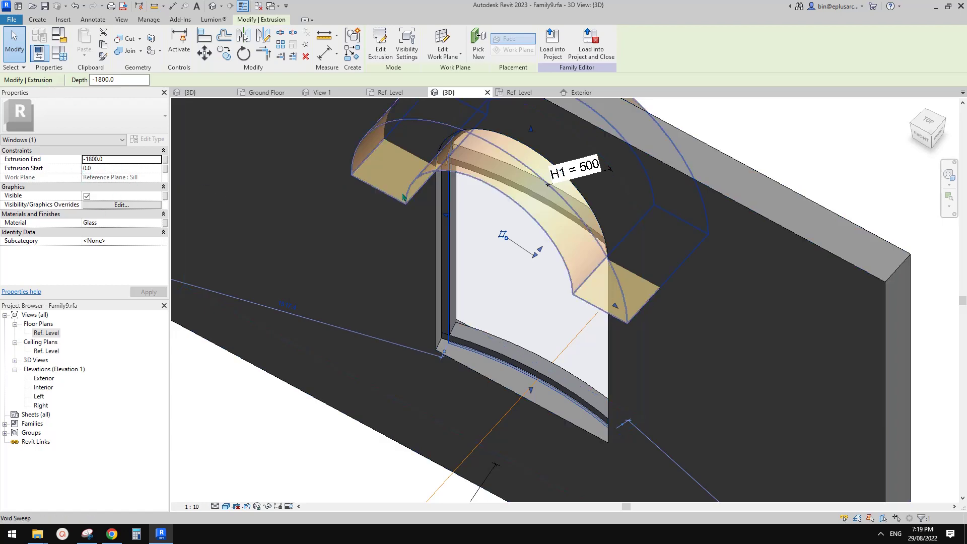
middle_click_drag(457, 251, 491, 275)
key("Escape")
middle_click_drag(538, 318, 503, 270, "shift")
scroll(481, 210, "up", 3)
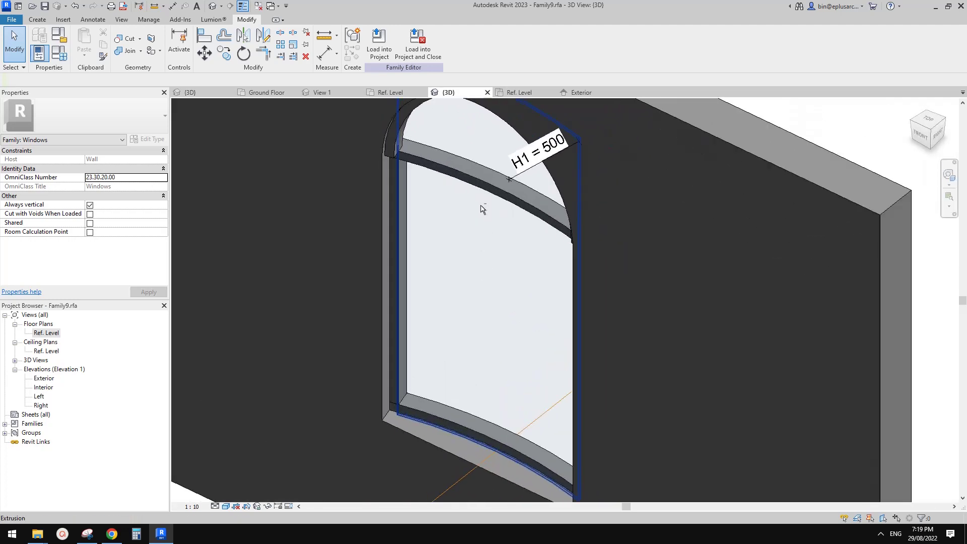
left_click(396, 142)
middle_click_drag(402, 154, 383, 252)
scroll(406, 247, "up", 1)
scroll(139, 229, "down", 2)
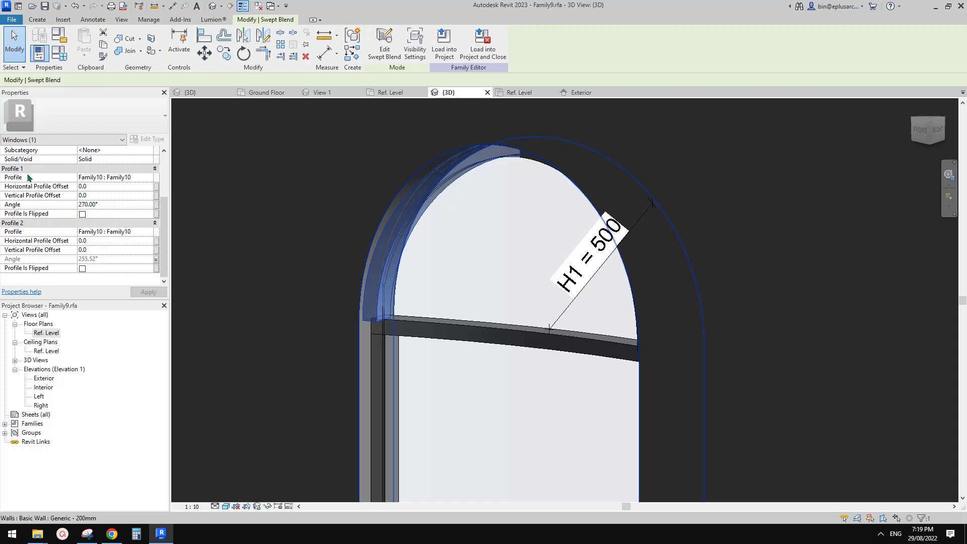
- Try a Profile 1 Horizontal Profile Offset of 50 on the left arch swept blend
middle_click_drag(432, 226, 438, 325, "shift")
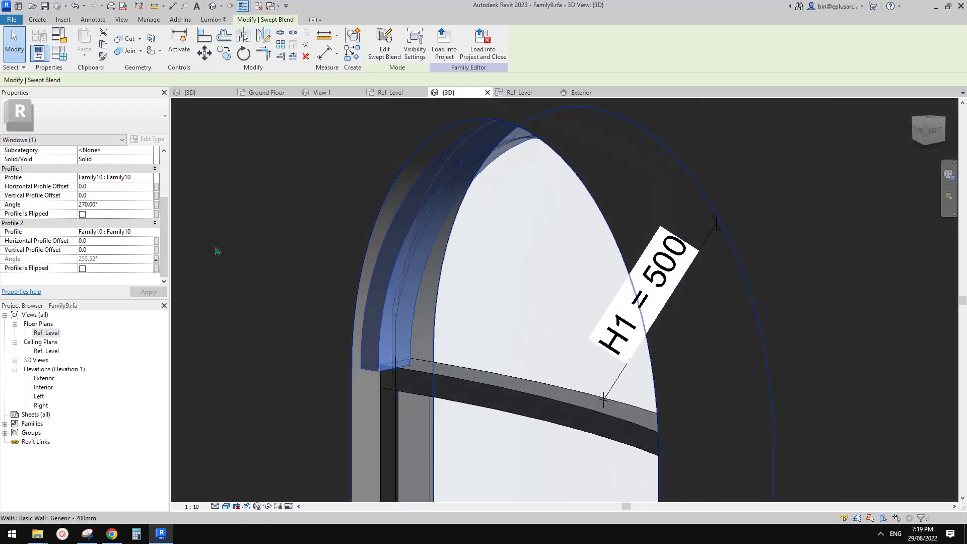
left_click(108, 187)
type("0")
key("Return")
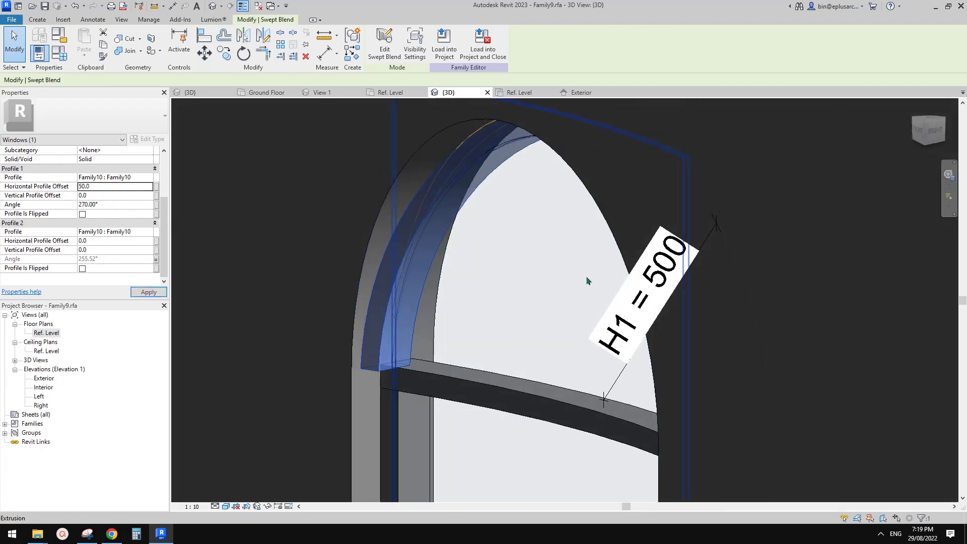
- Set the left arch swept blend's Profile 1 Horizontal Profile Offset back to 0
middle_click_drag(456, 302, 477, 230, "shift")
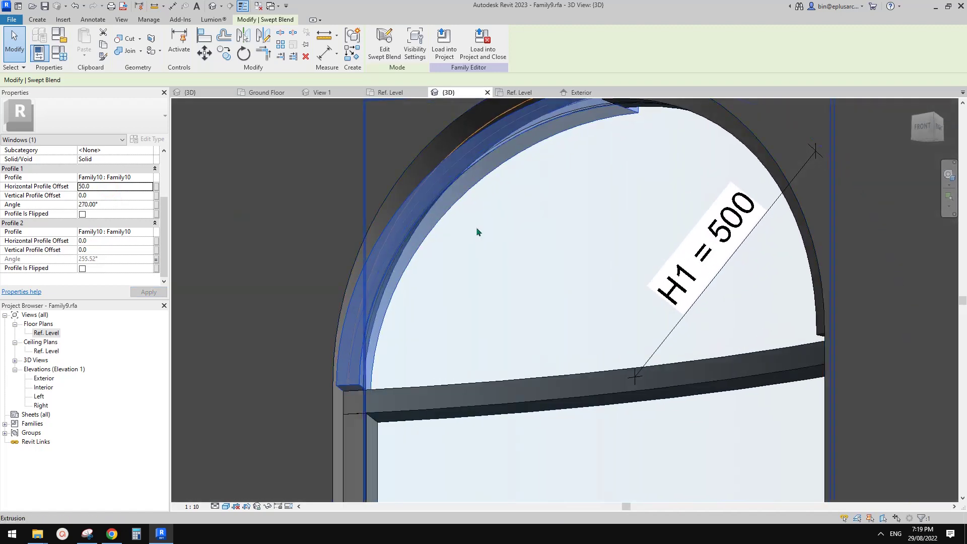
left_click(111, 187)
type("0")
middle_click_drag(554, 255, 555, 285, "shift")
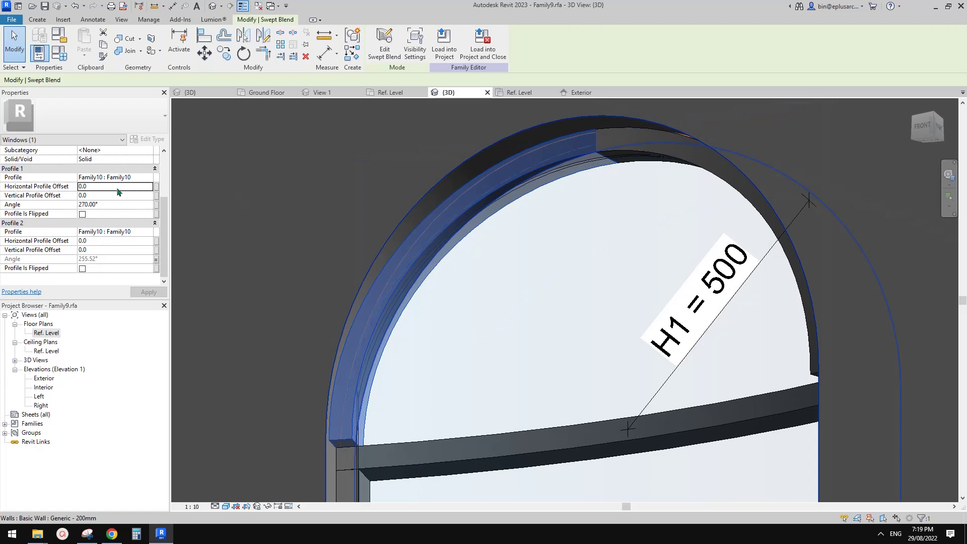
- Link the Profile 1 Horizontal Profile Offset of the left arch swept blend to the Offset parameter
left_click(156, 187)
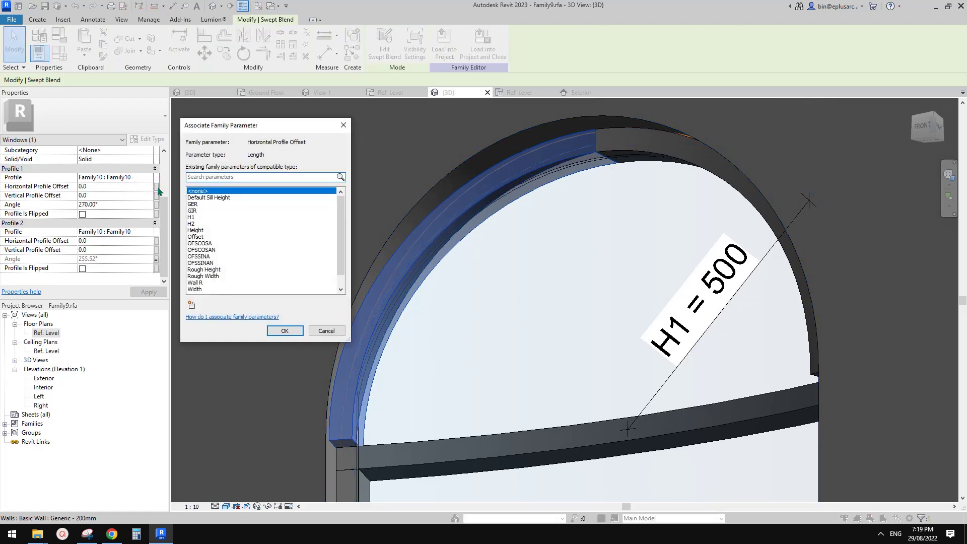
key("Escape")
middle_click_drag(542, 231, 601, 177, "shift")
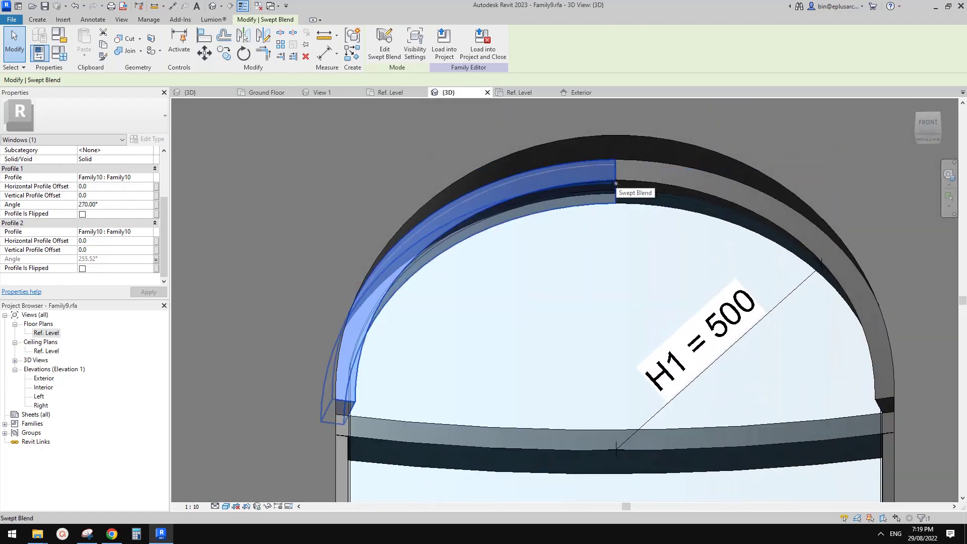
middle_click_drag(618, 259, 621, 220, "shift")
middle_click_drag(598, 352, 587, 288, "shift")
mouse_move(585, 194)
middle_mouse_down("shift")
mouse_move(593, 231)
mouse_move(568, 188)
middle_mouse_up("shift")
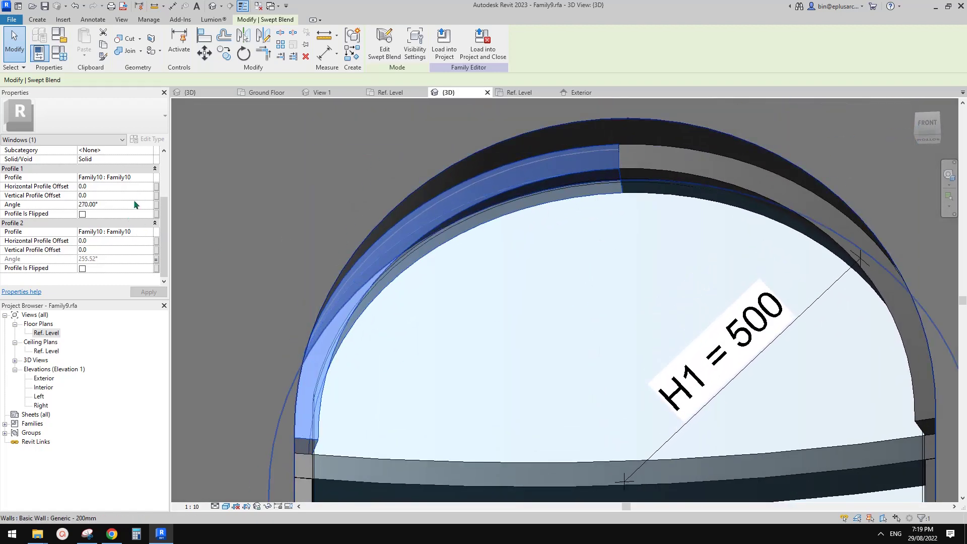
left_click(137, 187)
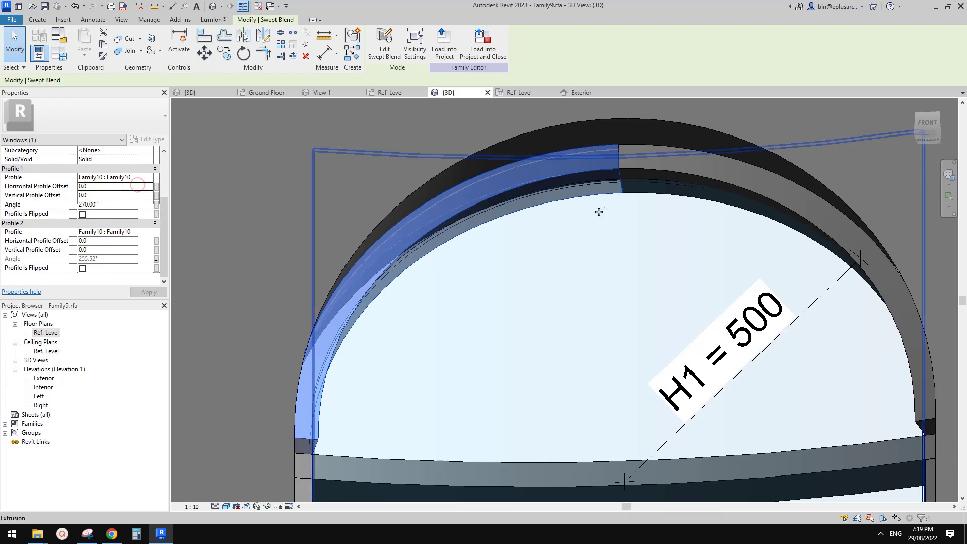
mouse_move(598, 211)
middle_mouse_down("shift")
mouse_move(587, 227)
mouse_move(597, 224)
middle_mouse_up("shift")
left_click(156, 187)
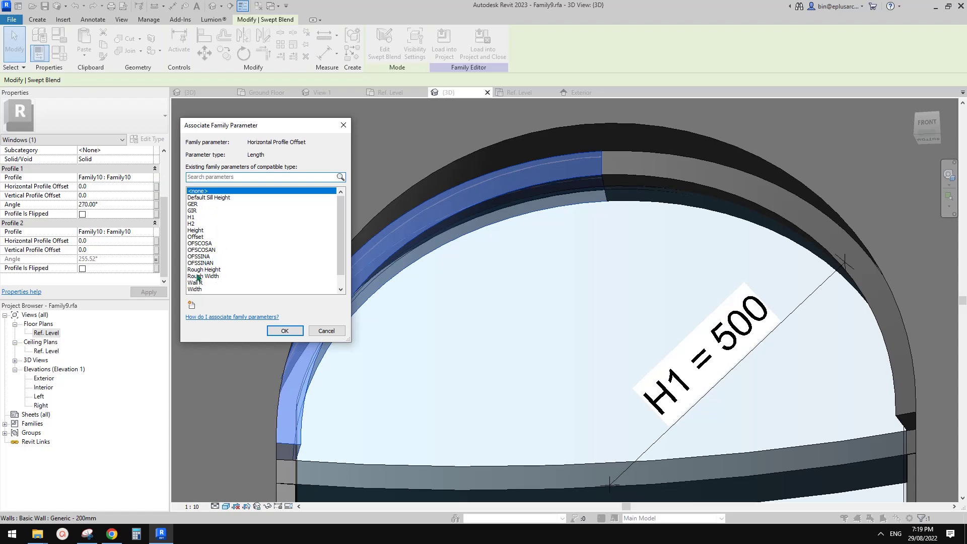
left_click(200, 239)
left_click(301, 334)
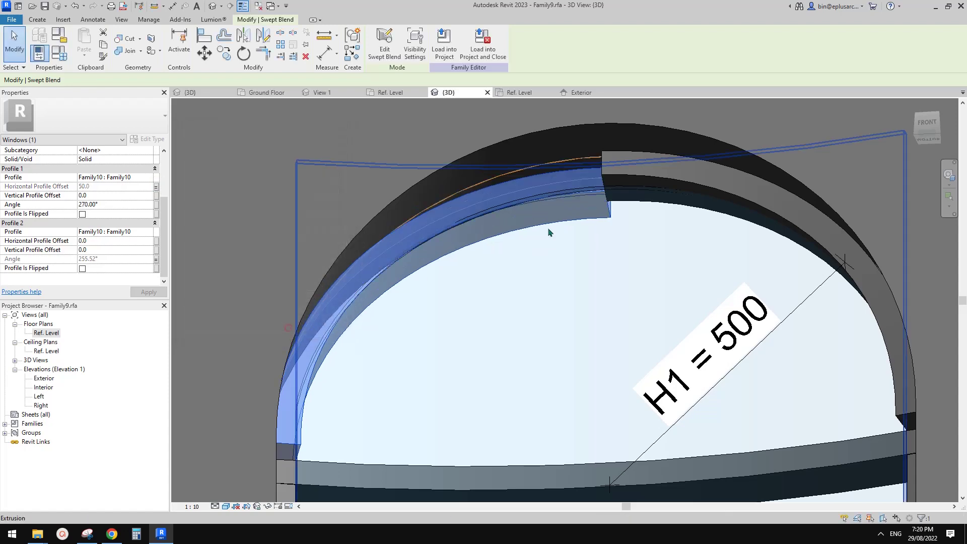
- Try linking the Profile 1 Horizontal Profile Offset of the right arch swept blend to the Offset parameter
middle_click_drag(554, 232, 616, 176, "shift")
left_click(616, 175)
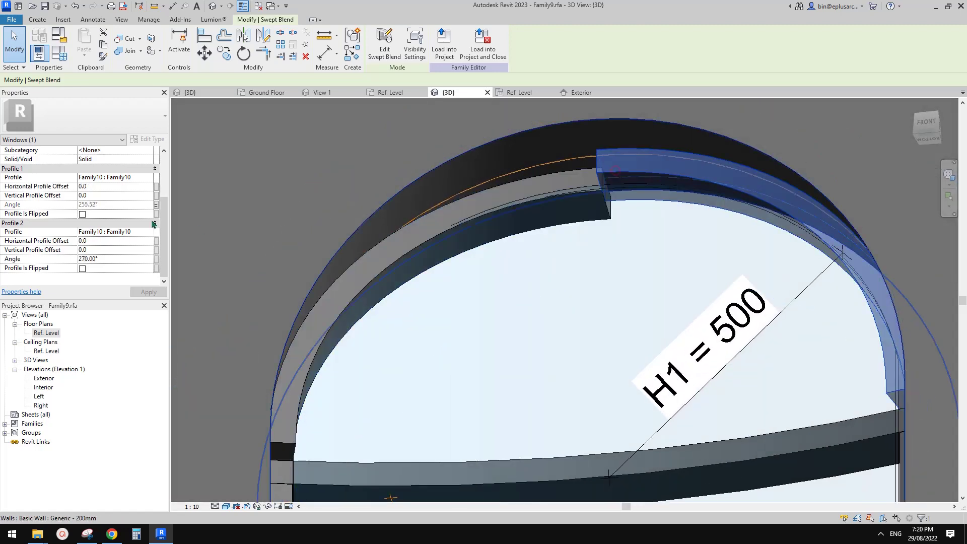
left_click(156, 186)
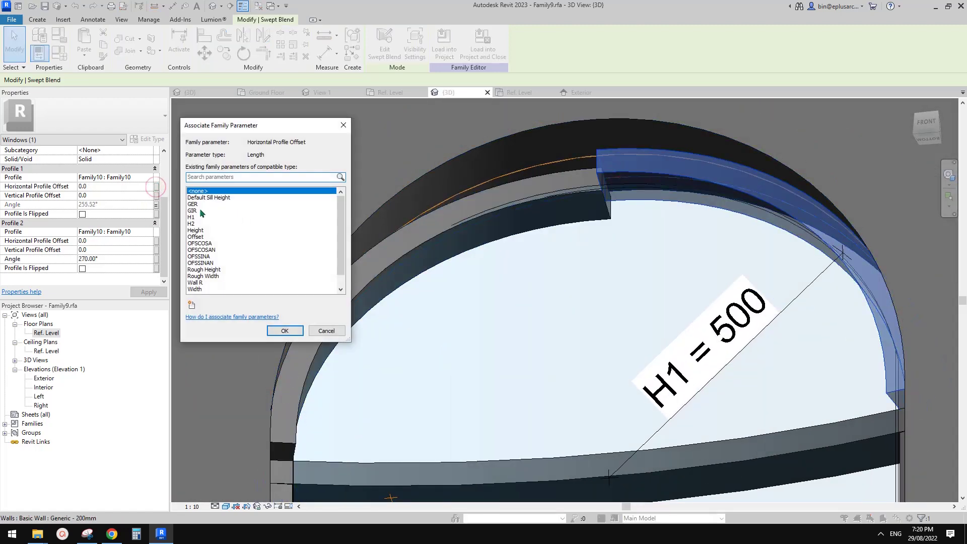
left_click(196, 236)
left_click(285, 330)
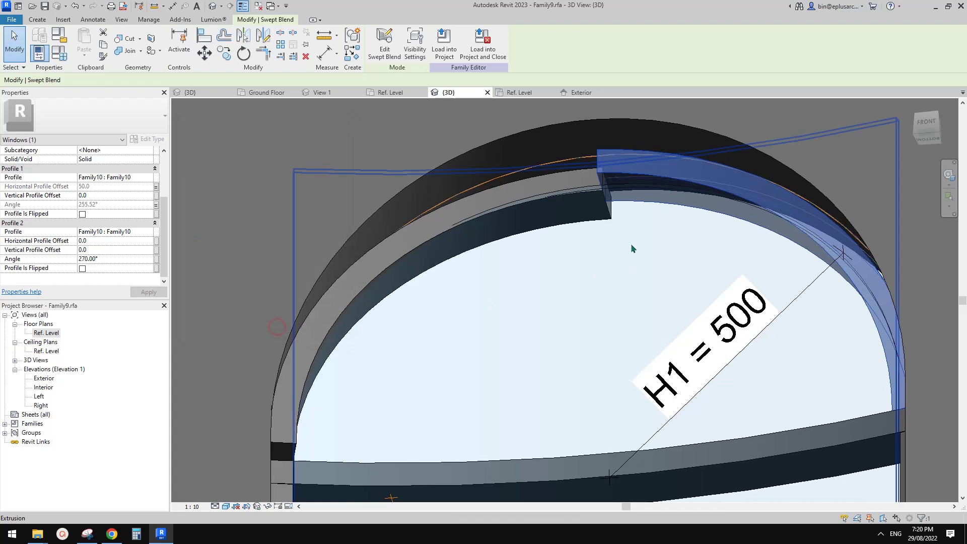
- Remove the parameter link from the right arch swept blend's Profile 1 Horizontal Profile Offset and reset it to 0
left_click(157, 187)
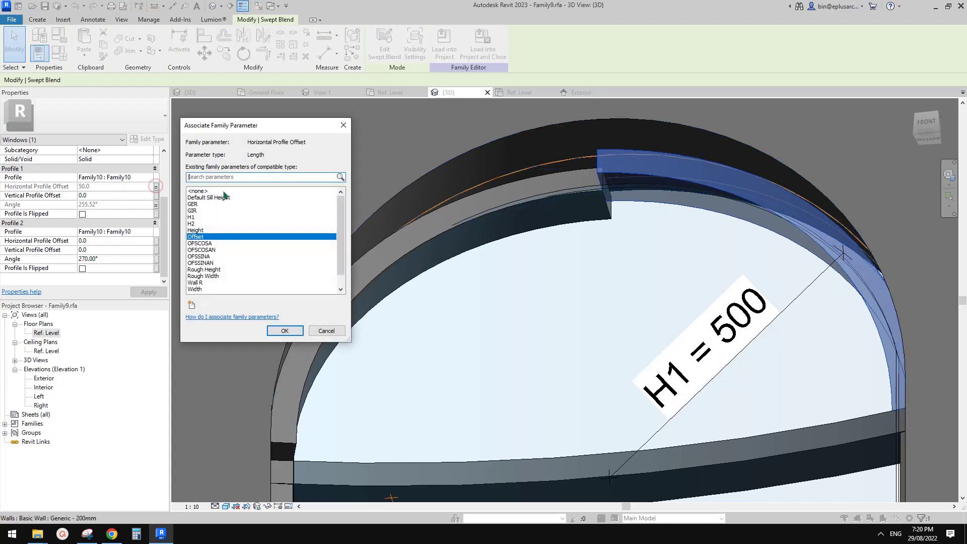
left_click(197, 190)
left_click(284, 331)
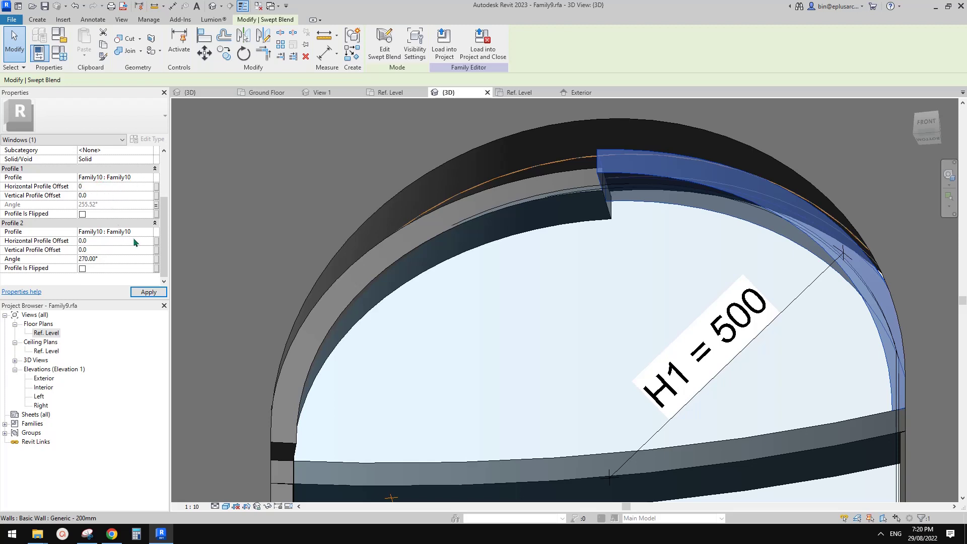
- Link the Profile 2 Horizontal Profile Offset of the right arch swept blend to the Offset parameter
left_click(158, 241)
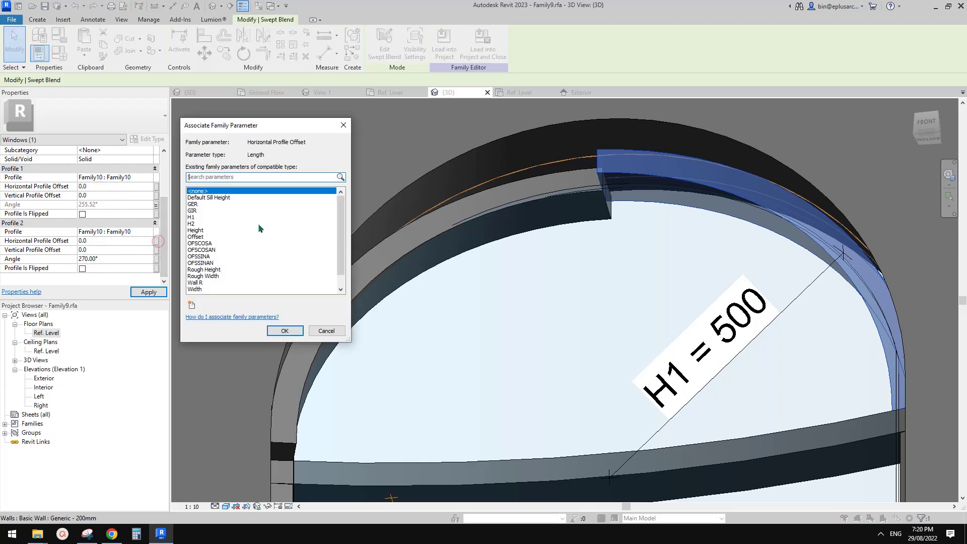
left_click(203, 236)
left_click(286, 331)
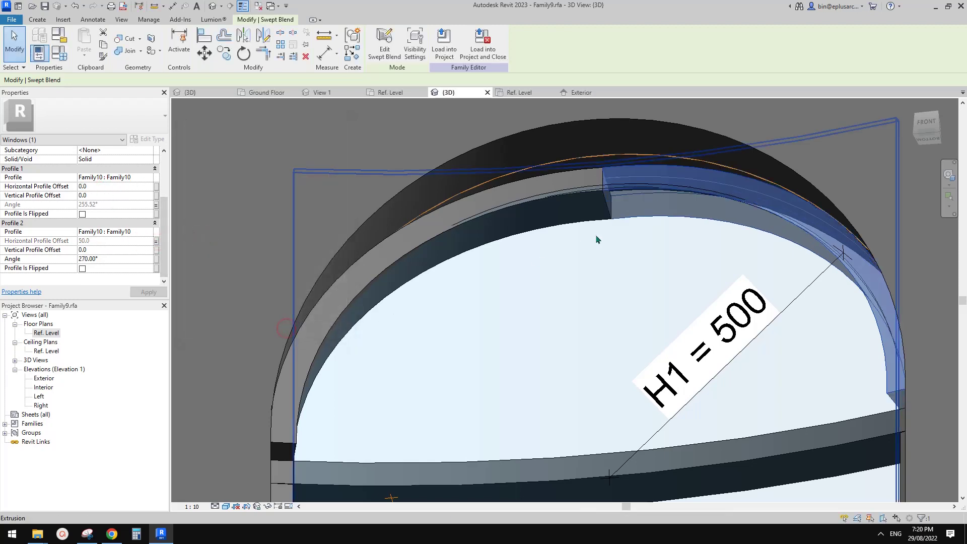
middle_click_drag(597, 239, 687, 425, "shift")
key("Escape")
- Set the left arch swept blend's Profile 2 Horizontal Profile Offset to 50 and link it to the OFSCOSA parameter
middle_click_drag(607, 260, 553, 332, "shift")
middle_click_drag(492, 315, 307, 300, "shift")
middle_click_drag(383, 275, 577, 192)
middle_click_drag(577, 192, 433, 328, "shift")
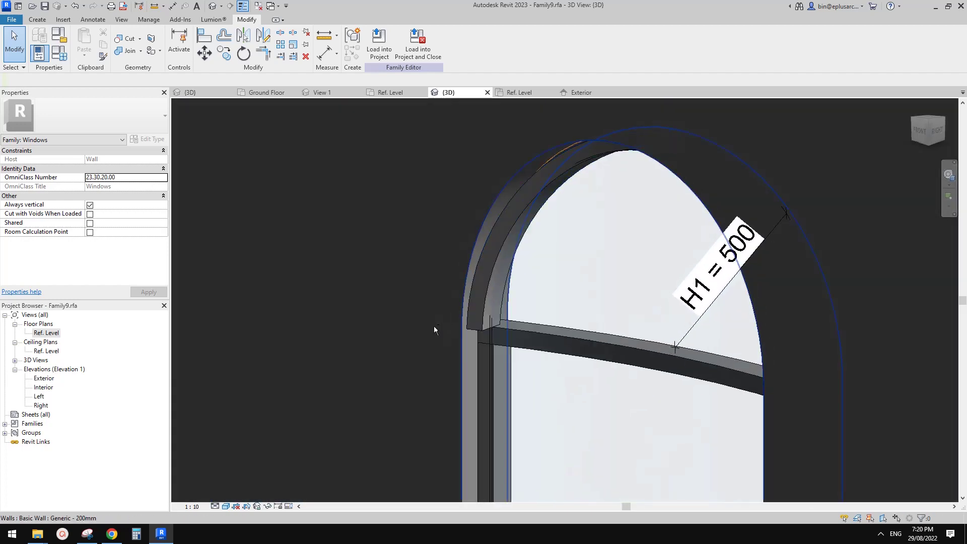
scroll(477, 333, "up", 1)
left_click(498, 316)
middle_click_drag(498, 315, 472, 308, "shift")
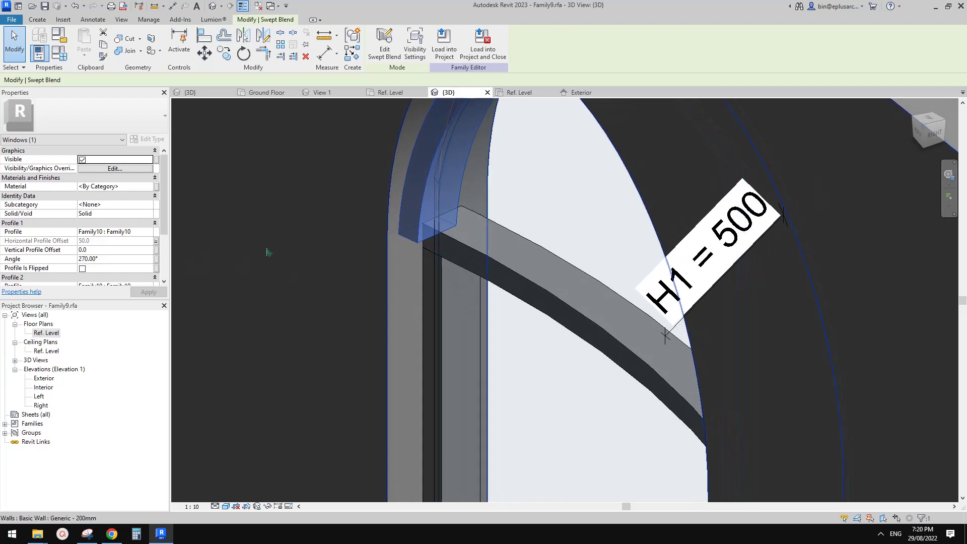
scroll(137, 244, "down", 2)
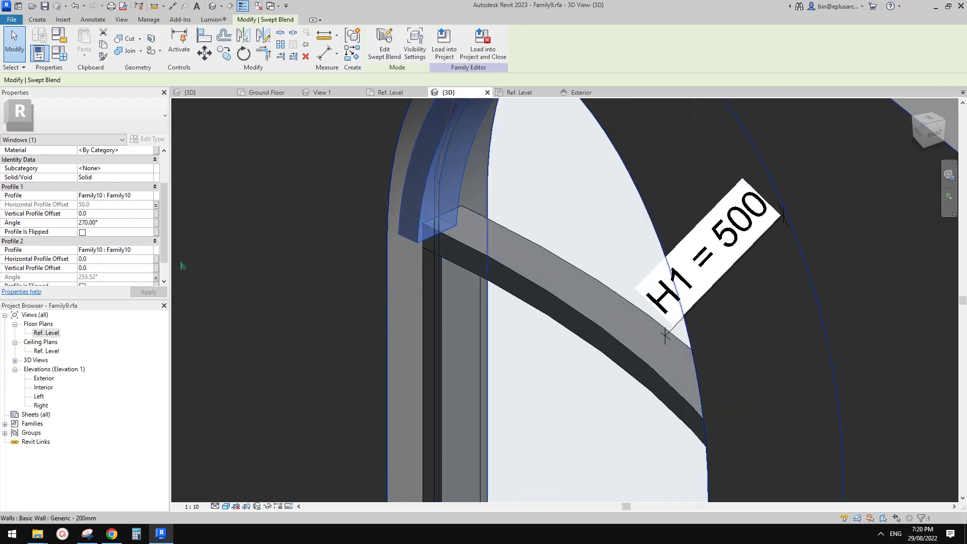
middle_click_drag(452, 301, 428, 329)
middle_click_drag(528, 264, 454, 310, "shift")
scroll(104, 256, "down", 1)
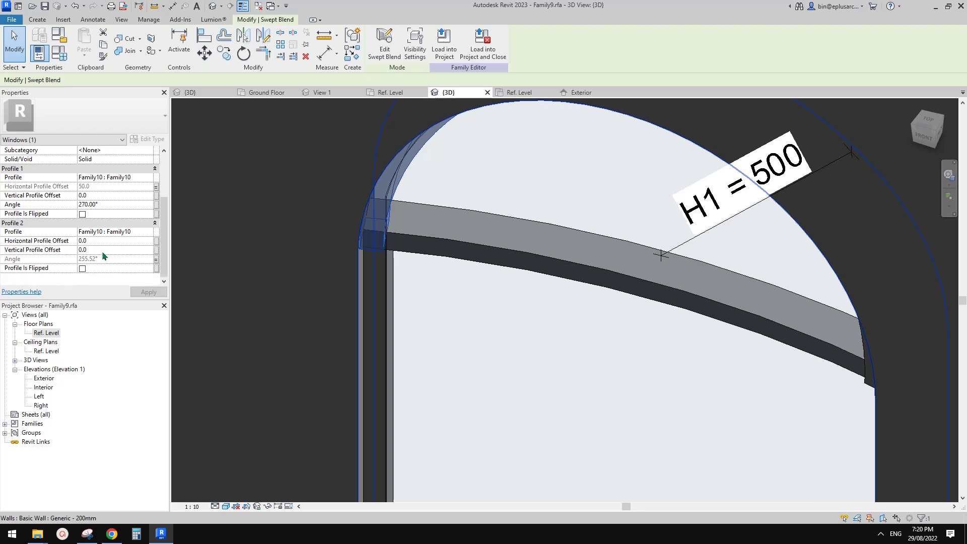
left_click(102, 242)
type("50")
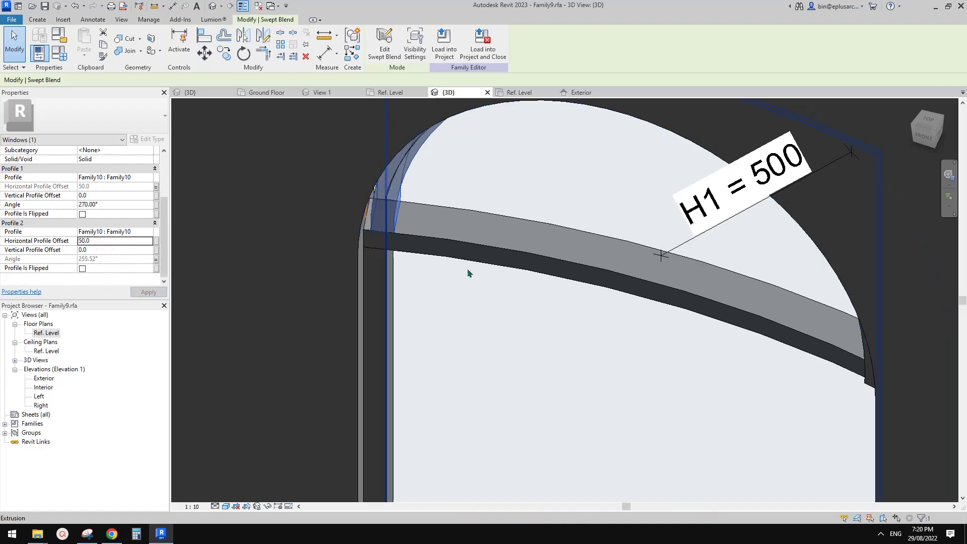
middle_click_drag(468, 272, 453, 222, "shift")
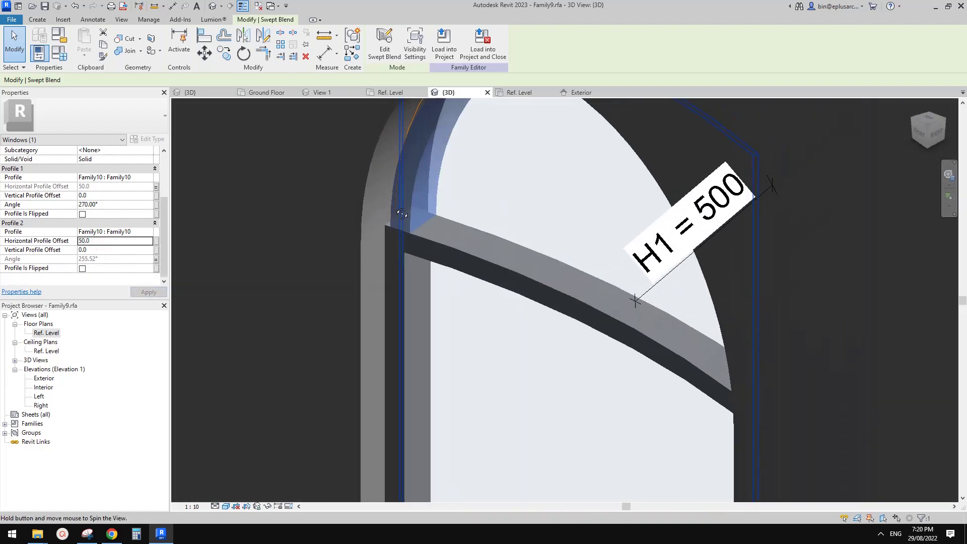
left_click(156, 242)
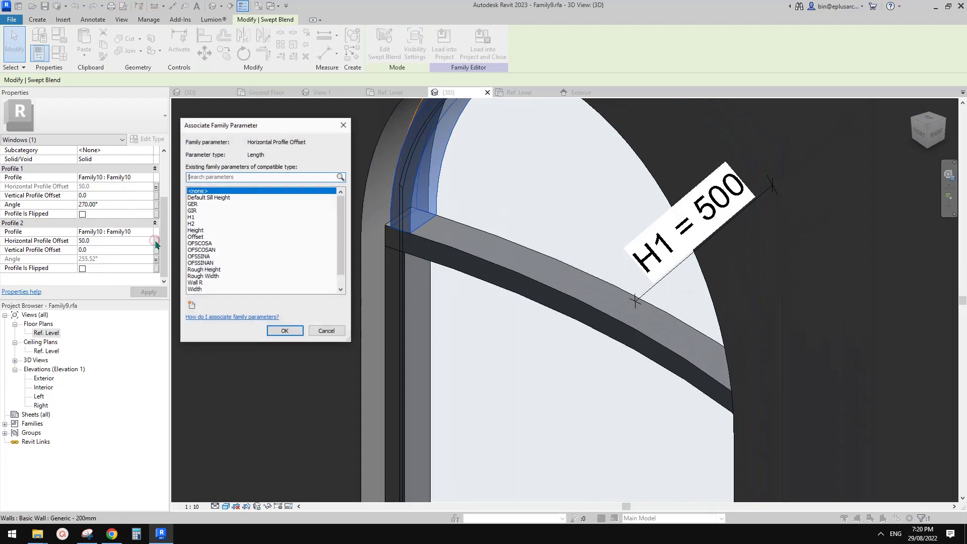
left_click(210, 250)
left_click(285, 330)
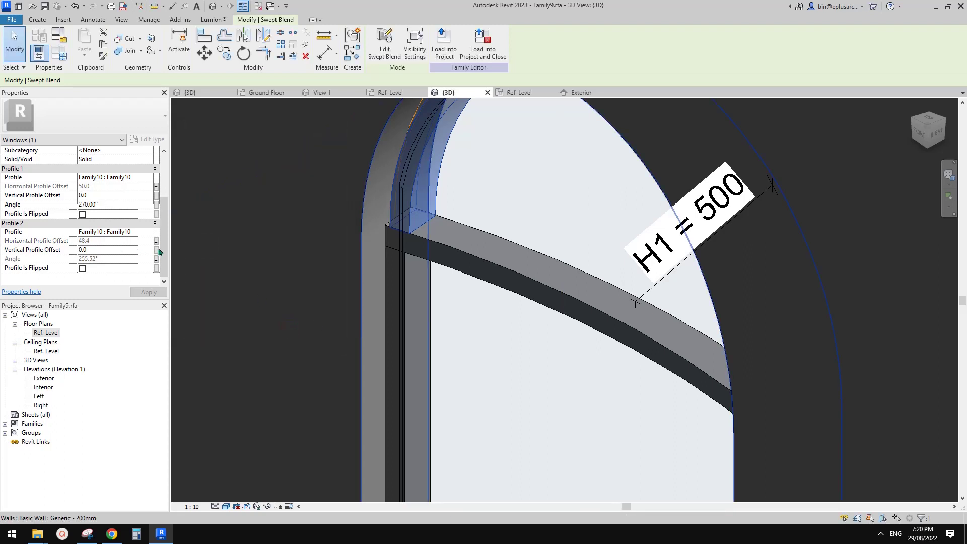
- Set the left arch swept blend's Profile 2 Vertical Profile Offset to 20 and link it to the OFSSINAN parameter
left_click(130, 251)
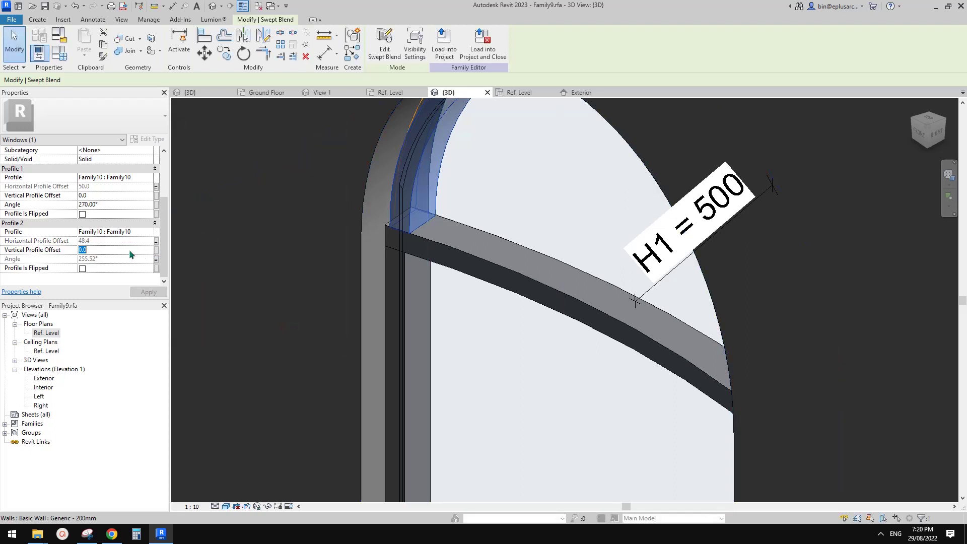
key("Return")
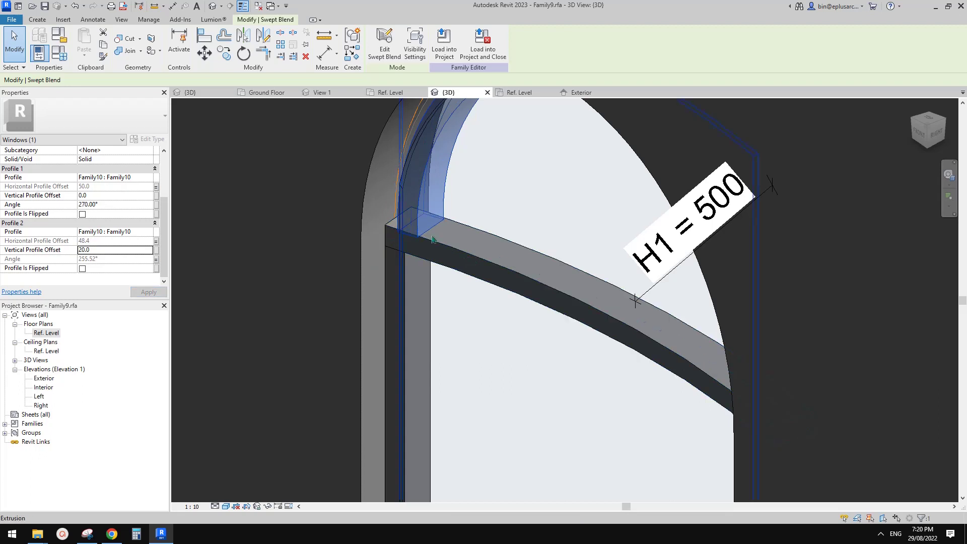
left_click(157, 250)
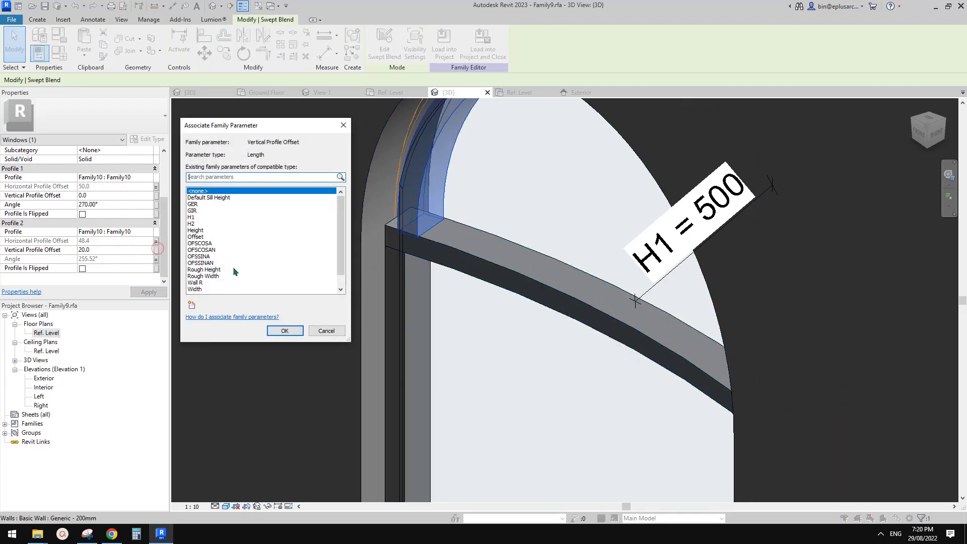
left_click(202, 257)
left_click(225, 264)
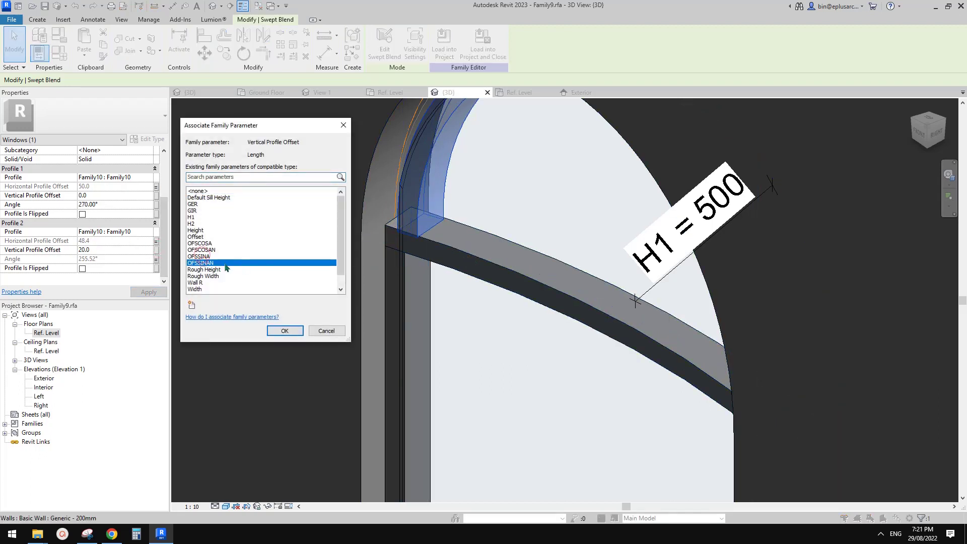
left_click(293, 331)
middle_click_drag(452, 285, 499, 318, "shift")
key("Escape")
- Set the right arch swept blend's Profile 1 Horizontal Profile Offset to 50 and link it to the OFSCOSA parameter
scroll(462, 282, "down", 1)
left_click(610, 215)
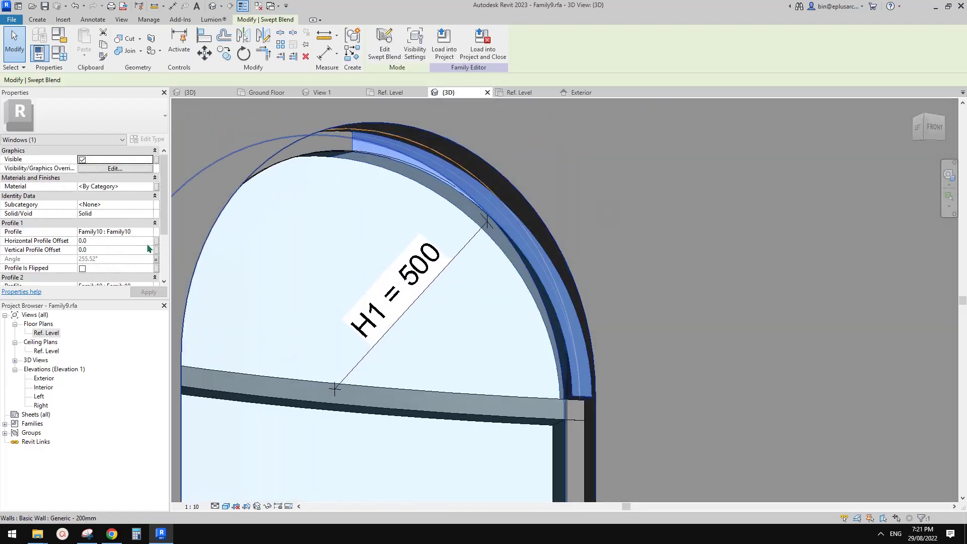
left_click(135, 244)
type("50")
key("Return")
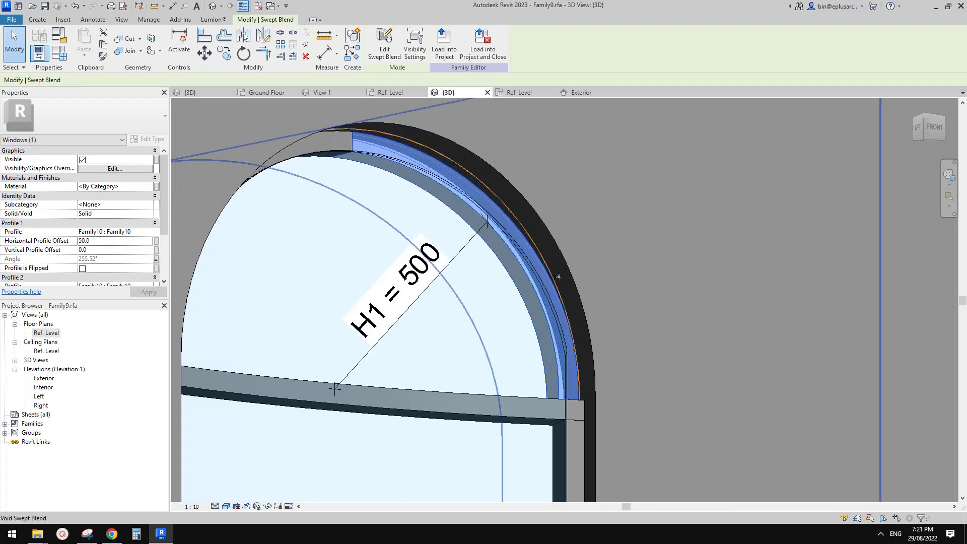
left_click(156, 241)
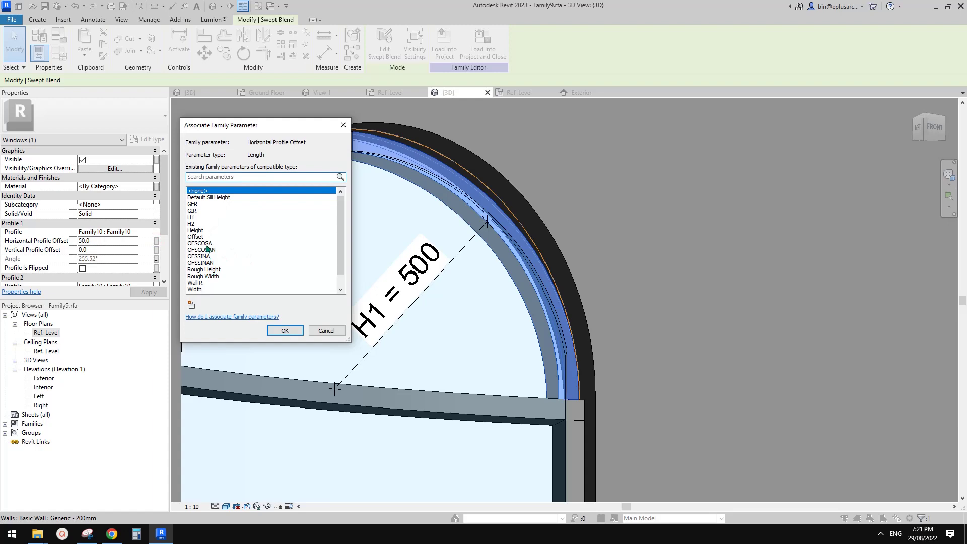
left_click(207, 244)
left_click(291, 331)
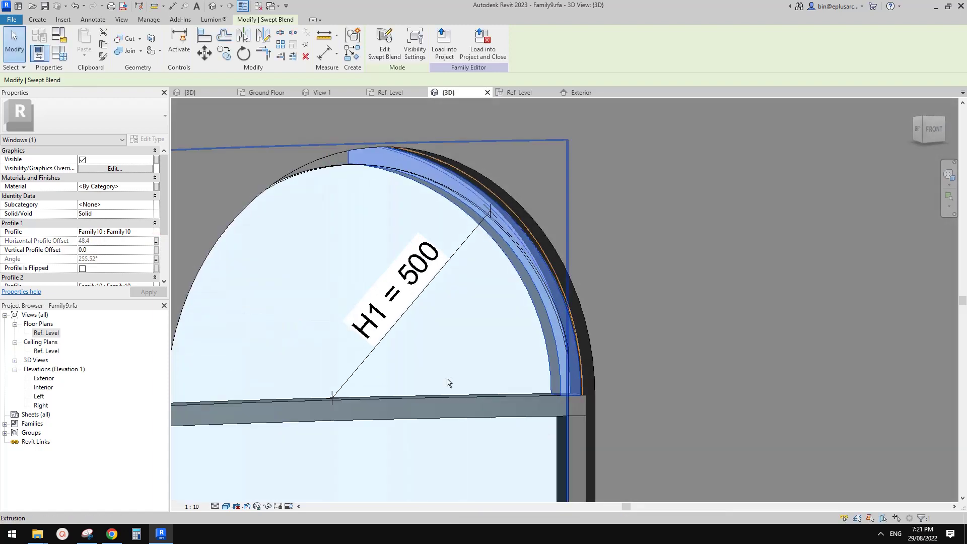
- Set the right arch swept blend's Profile 1 Vertical Profile Offset to 20 and link it to the OFSSINAN parameter
left_click(101, 251)
type("20")
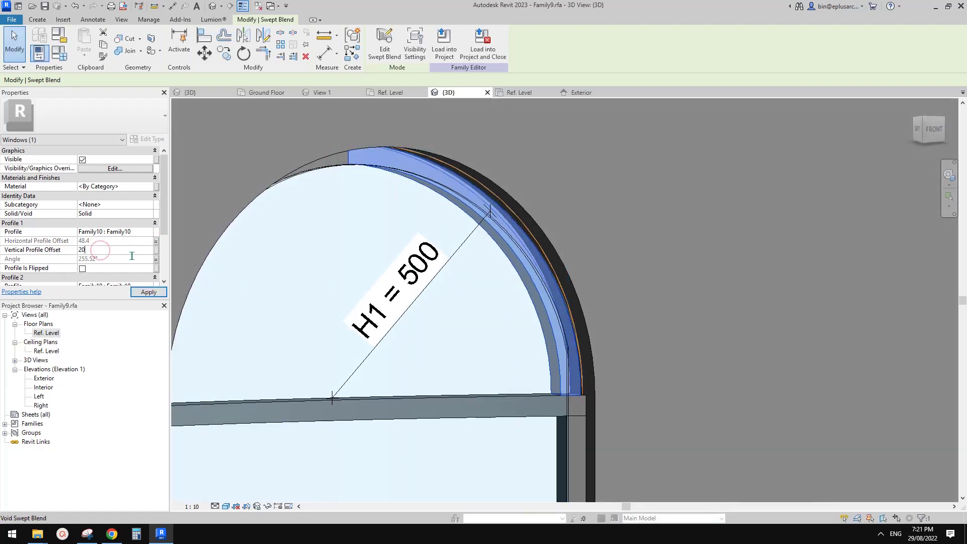
middle_click_drag(454, 287, 439, 316, "shift")
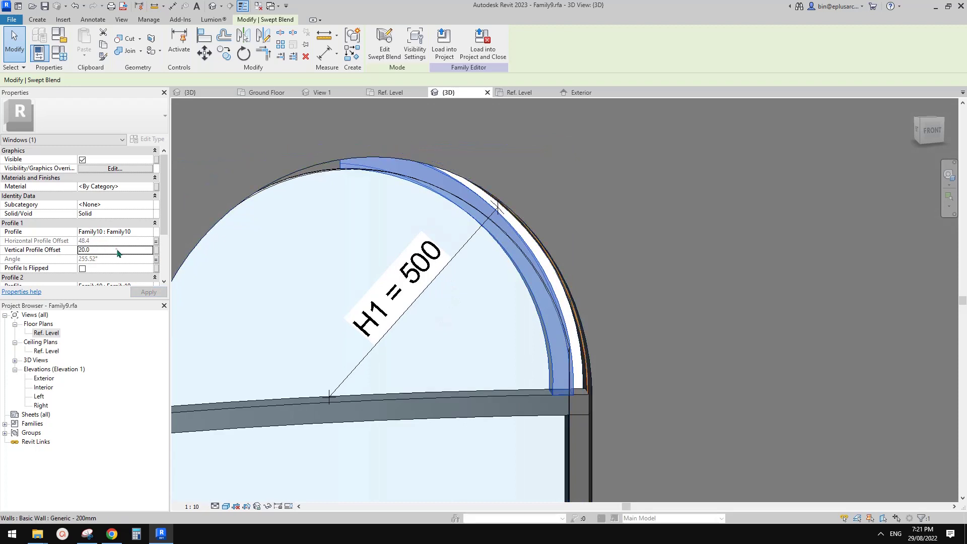
left_click(156, 250)
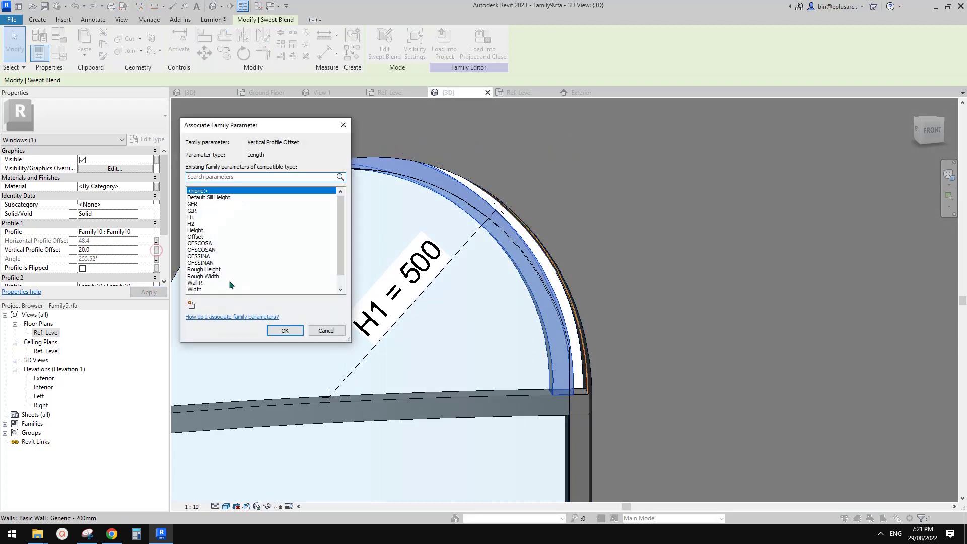
left_click(208, 264)
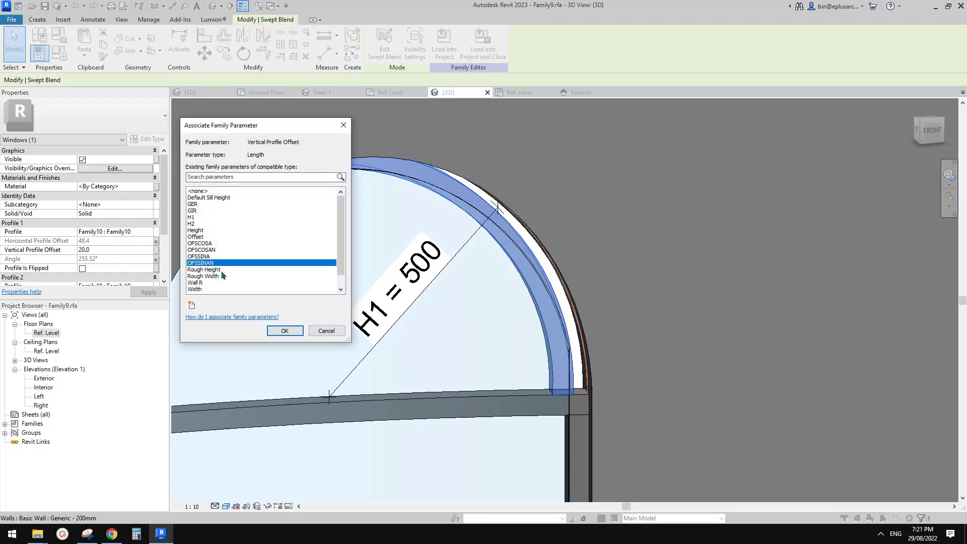
left_click(285, 331)
scroll(438, 325, "down", 2)
middle_click_drag(438, 325, 410, 296, "shift")
scroll(466, 312, "down", 1)
key("Escape")
- Temporarily hide the host wall in the 3D view to expose the whole window frame
left_click(641, 295)
scroll(675, 322, "down", 1)
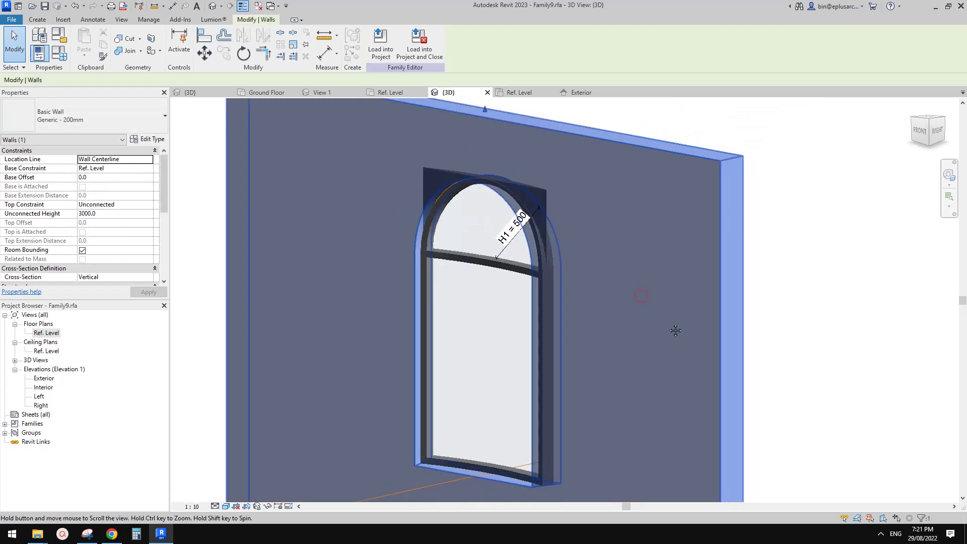
key("h")
key("h")
middle_click_drag(660, 317, 710, 264, "shift")
left_click(549, 206)
key("Escape")
scroll(554, 242, "down", 1)
middle_click_drag(554, 242, 516, 269, "shift")
scroll(510, 259, "up", 2)
- Test the window frame by applying an Offset parameter value of 0 in the family types
left_click(54, 58)
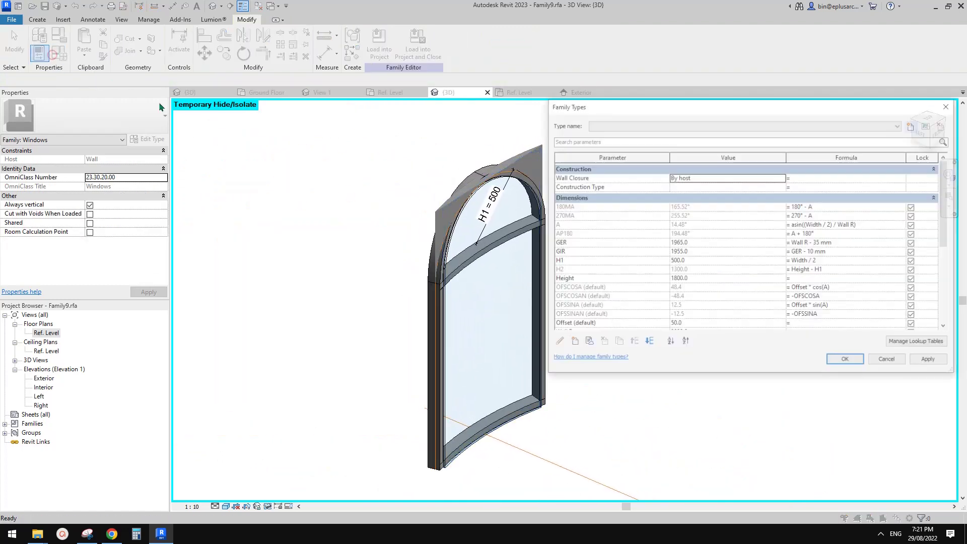
key("Escape")
middle_click_drag(474, 233, 389, 222)
scroll(373, 231, "up", 1)
left_click(59, 52)
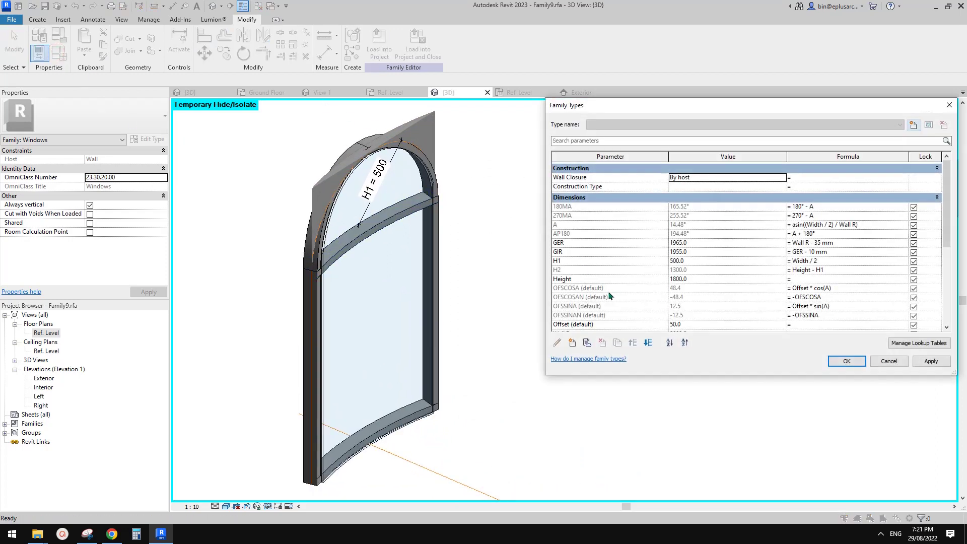
scroll(609, 293, "down", 2)
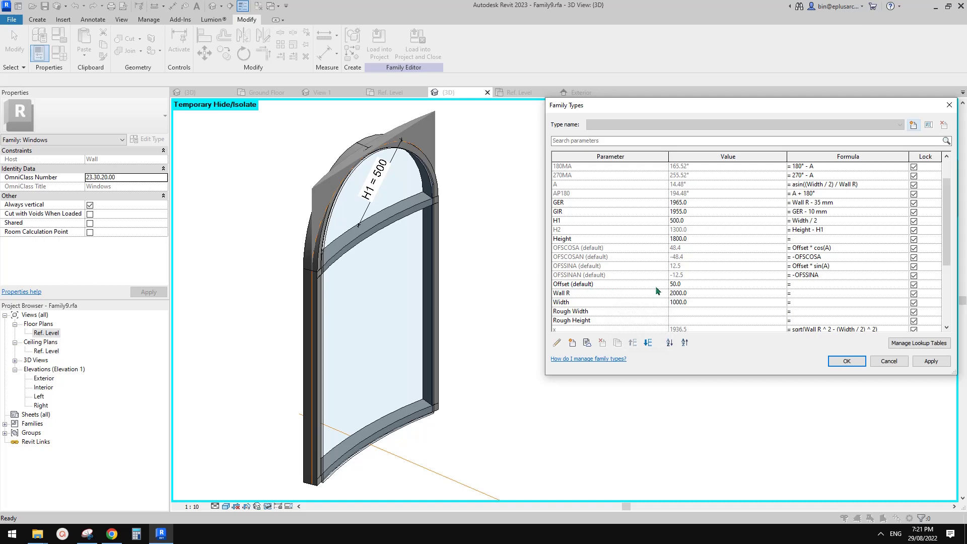
left_click(700, 285)
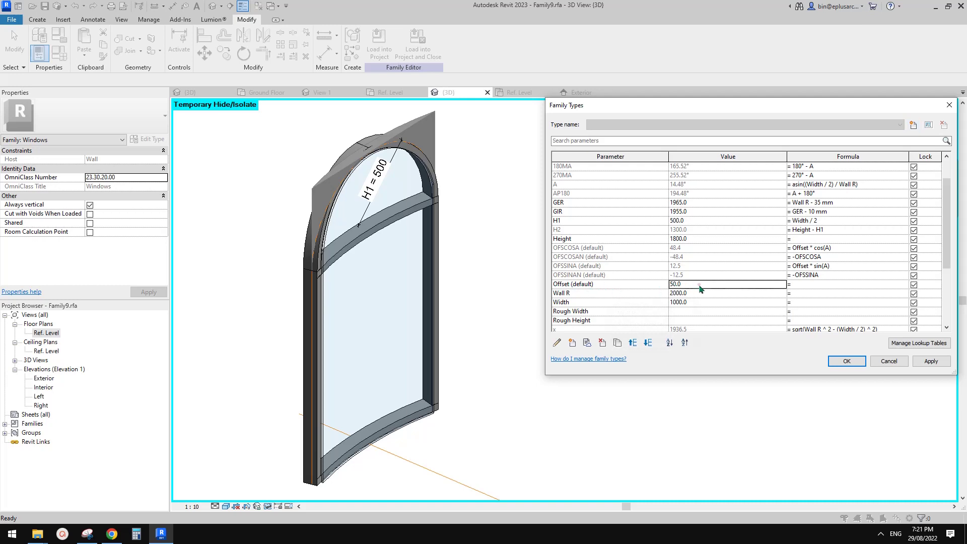
left_click(935, 363)
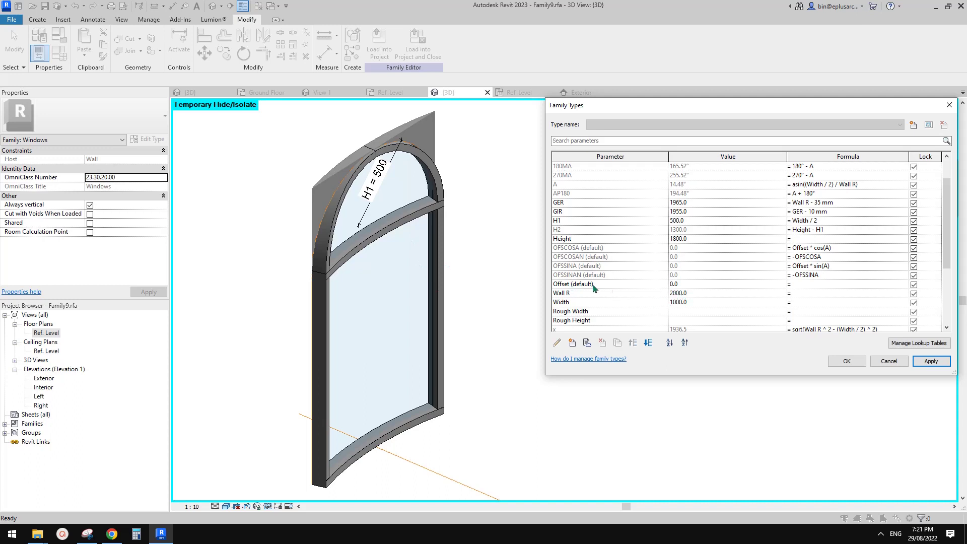
- Apply an Offset parameter value of -50 to the frame and restore it to 50
left_click(697, 284)
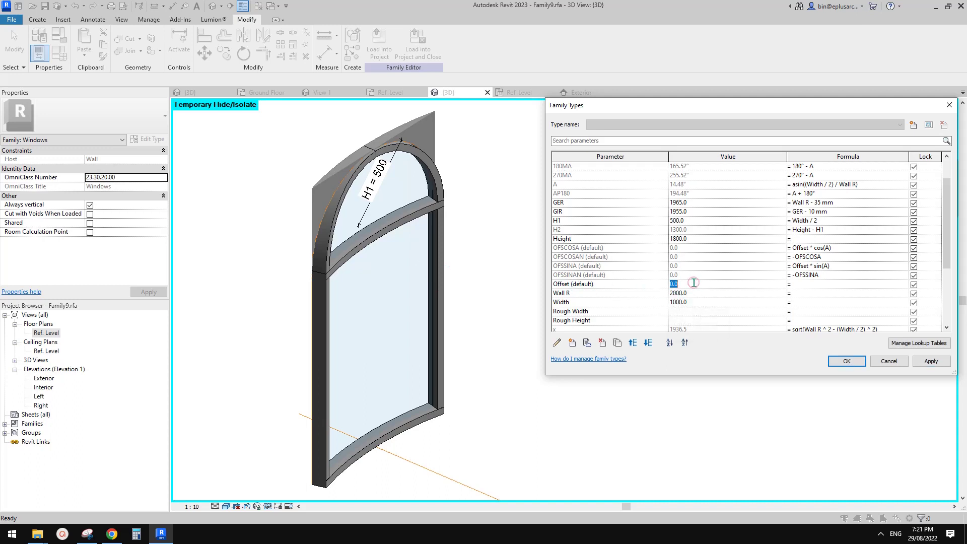
left_click(919, 358)
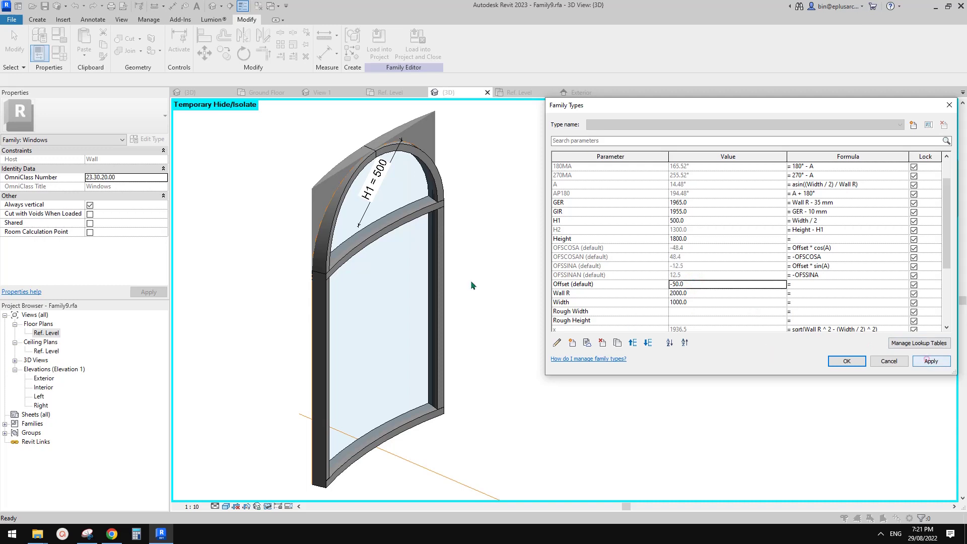
left_click(696, 287)
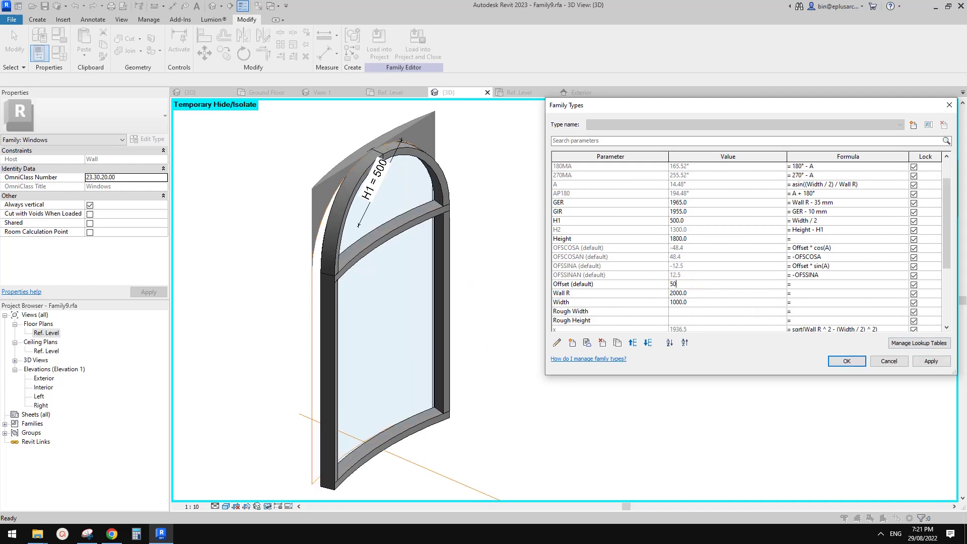
left_click(927, 361)
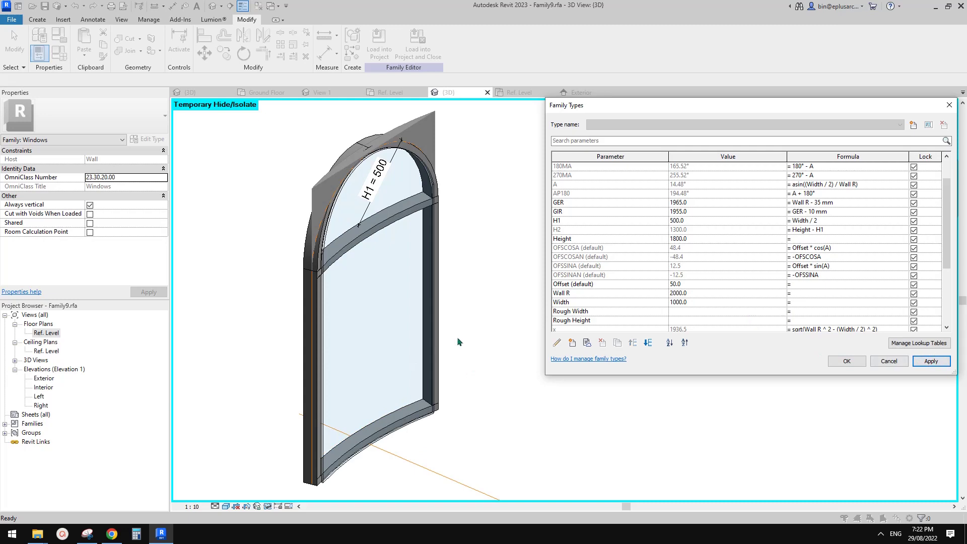
left_click(827, 362)
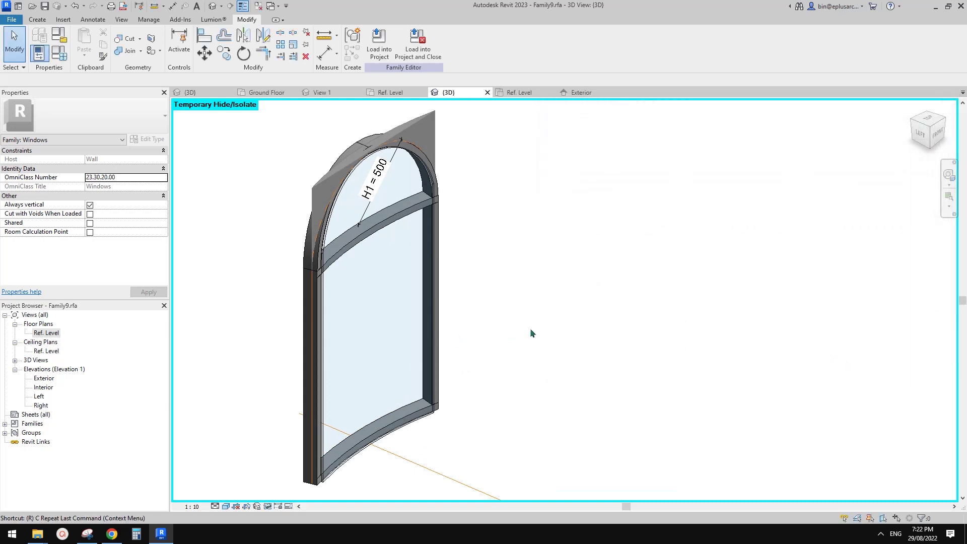
- Restore the temporarily hidden wall and open the Ref. Level floor plan
middle_click_drag(511, 322, 486, 346, "shift")
key("h")
key("r")
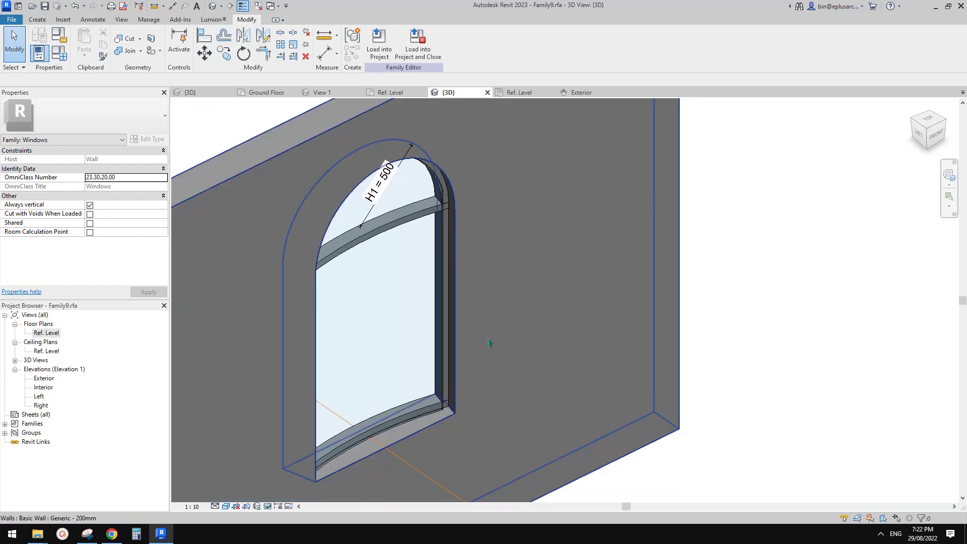
double_click(46, 333)
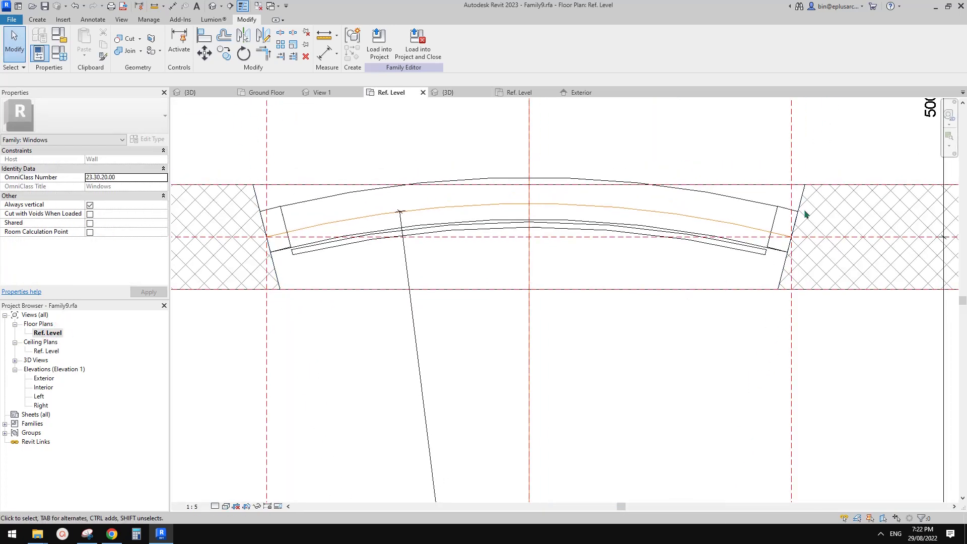
- Test the window in the Ref. Level plan by applying an Offset value of 0 in the family types
mouse_move(698, 222)
middle_mouse_down()
mouse_move(381, 271)
mouse_move(358, 222)
middle_mouse_up()
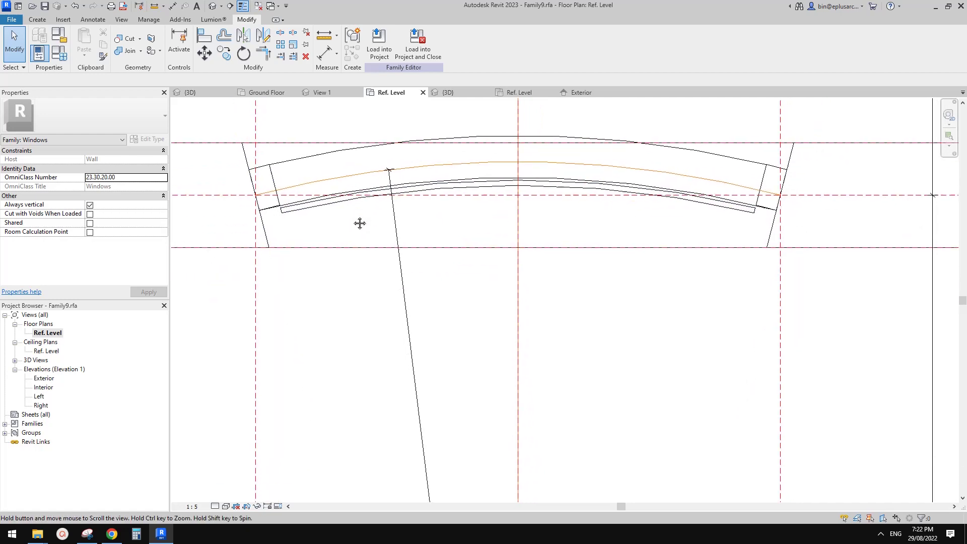
left_click(59, 52)
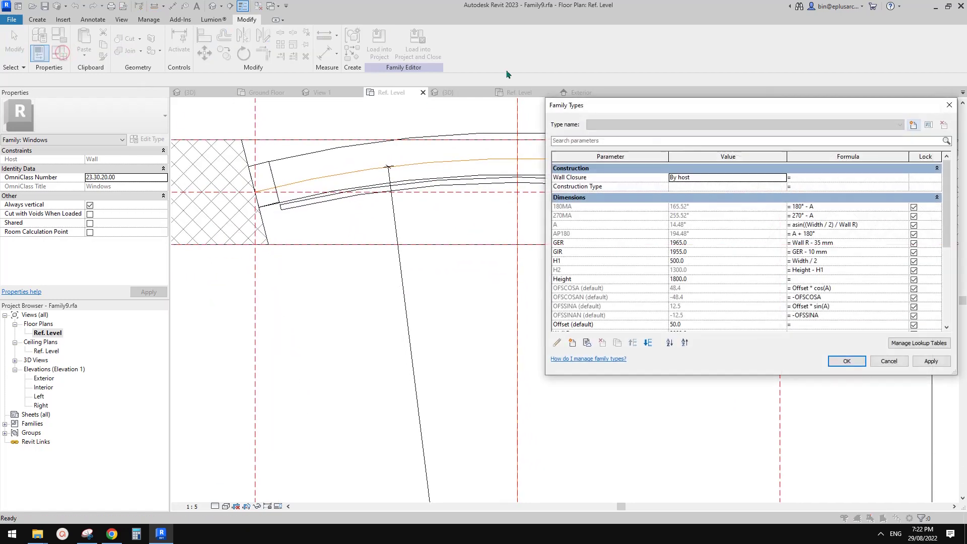
left_click_drag(534, 79, 357, 235)
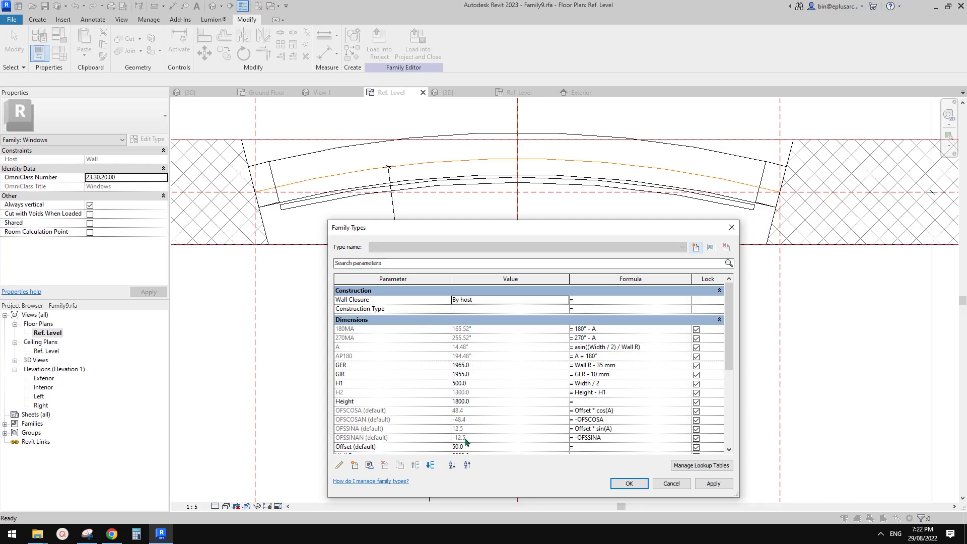
left_click(480, 448)
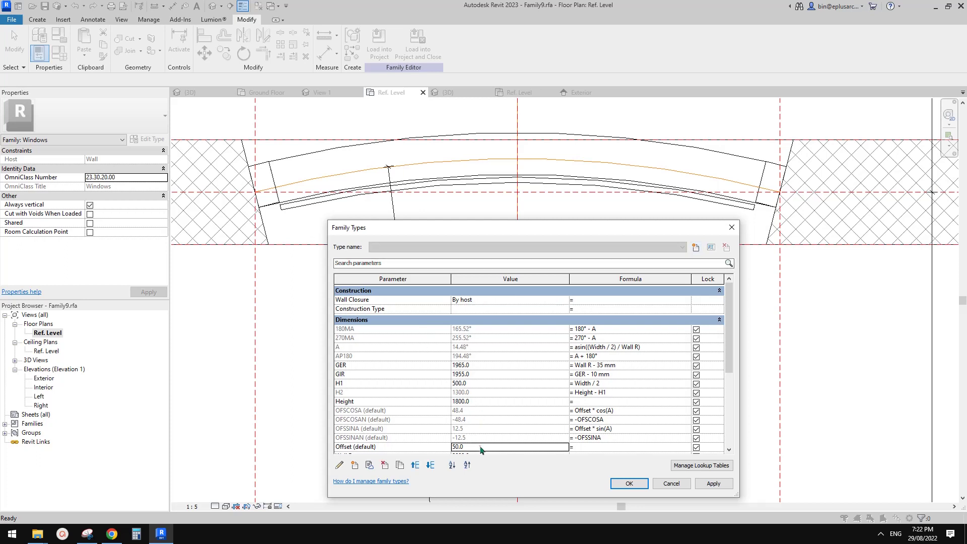
left_click(714, 483)
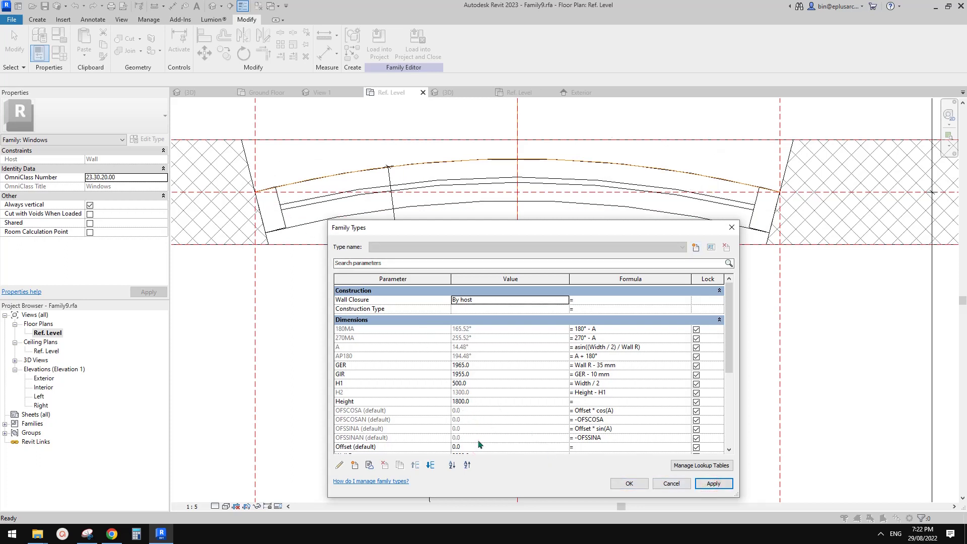
- Set the Offset parameter to -50 and apply it to the window frame
scroll(481, 444, "down", 1)
scroll(481, 378, "up", 1)
scroll(484, 398, "down", 2)
left_click(464, 407)
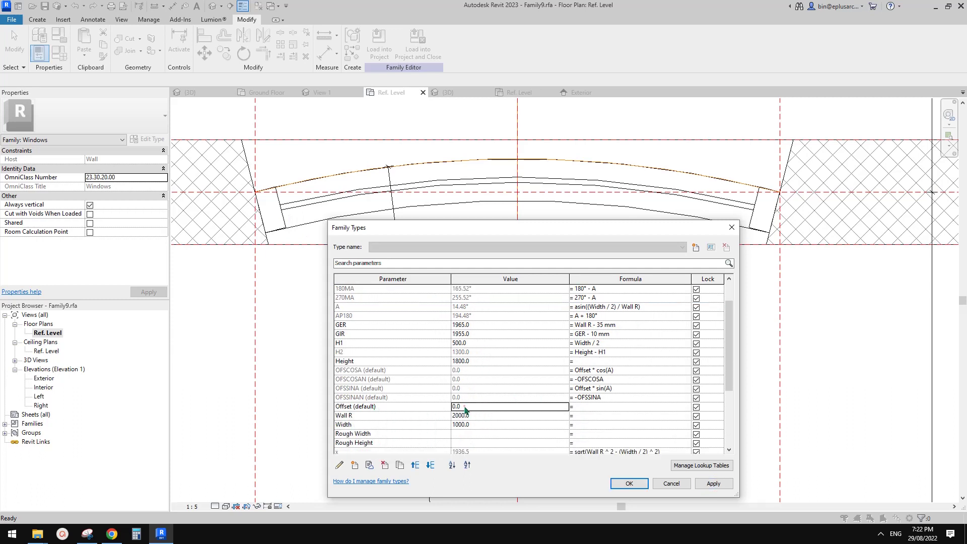
type("-50")
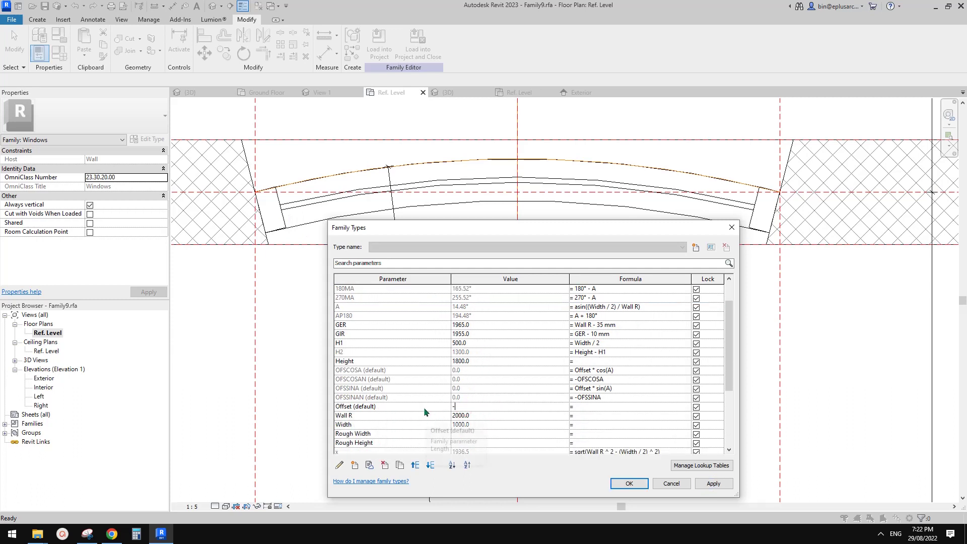
left_click(712, 485)
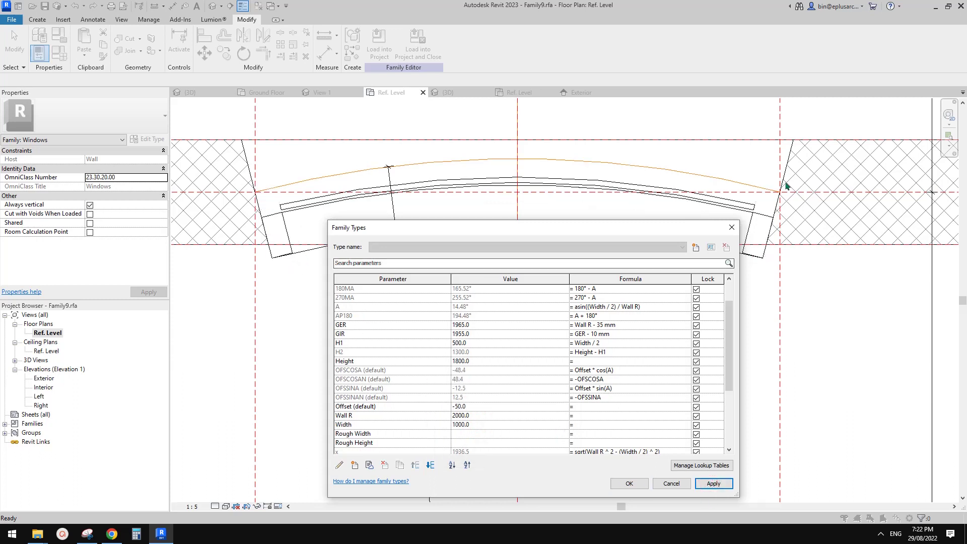
- Set the window's Width parameter to 1200, apply it and close the family types
left_click(487, 425)
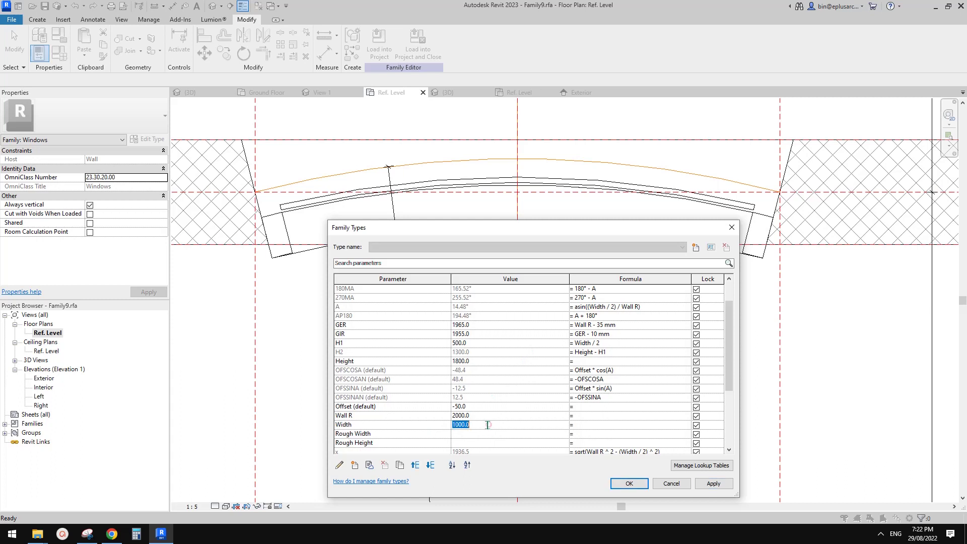
left_click(714, 483)
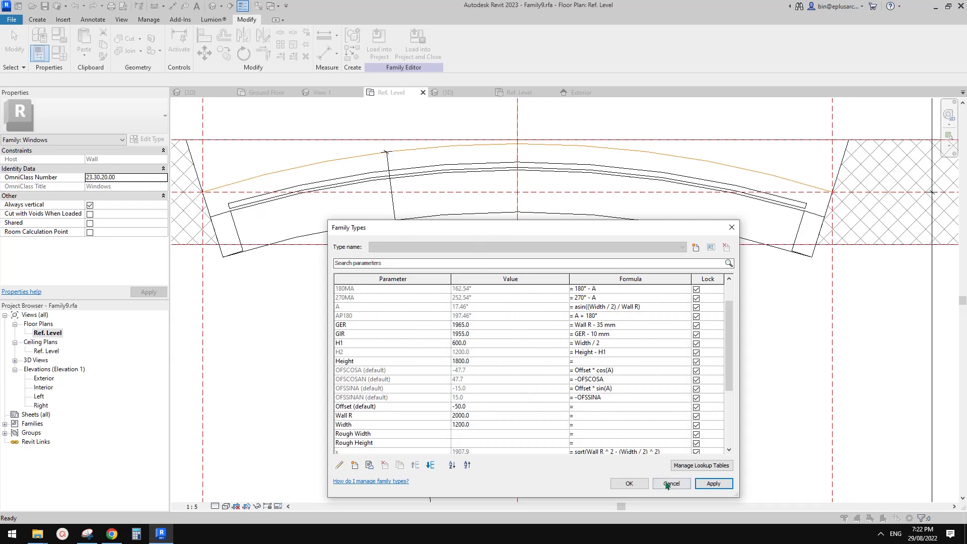
left_click(638, 484)
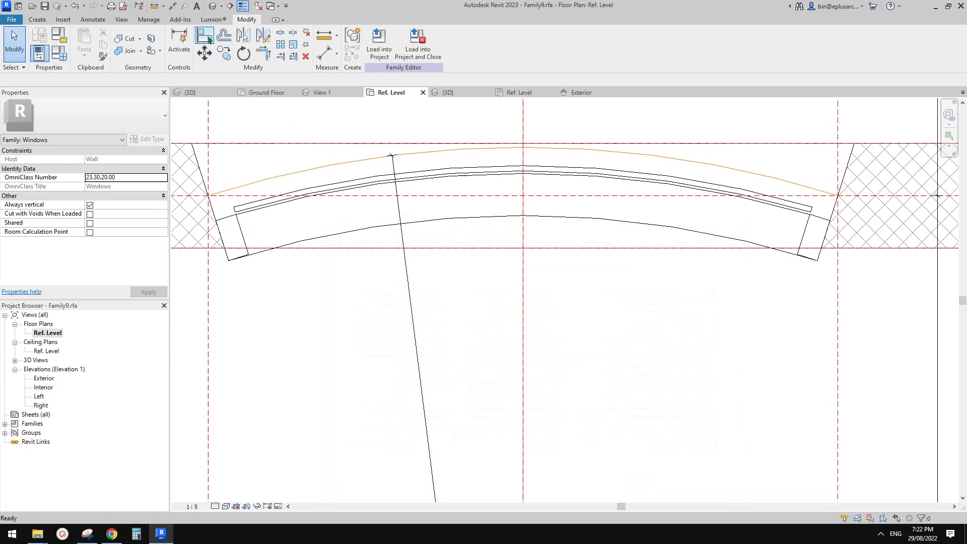
- Examine the frame, glass and wall opening in the 3D view from the front and from oblique angles
left_click(213, 7)
scroll(479, 223, "down", 2)
middle_click_drag(485, 226, 477, 248, "shift")
scroll(479, 244, "up", 2)
left_click(539, 209)
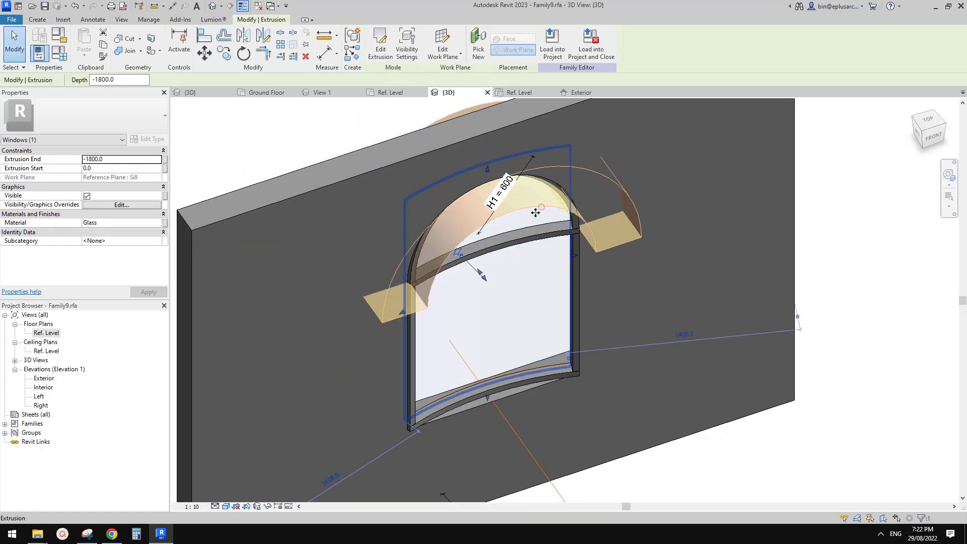
middle_click_drag(540, 208, 533, 187, "shift")
left_click(532, 293)
middle_click_drag(532, 294, 387, 319, "shift")
middle_click_drag(437, 218, 506, 174, "shift")
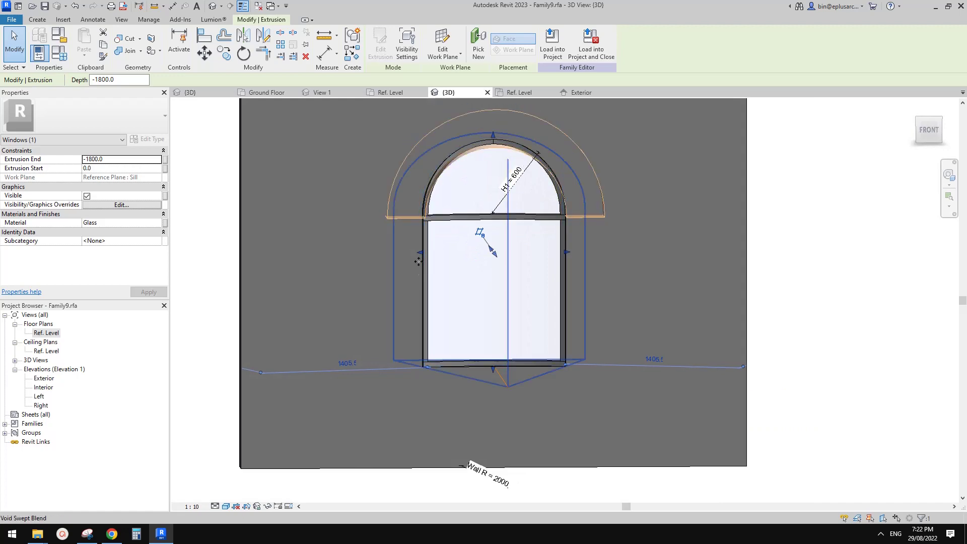
middle_click_drag(486, 228, 602, 180, "shift")
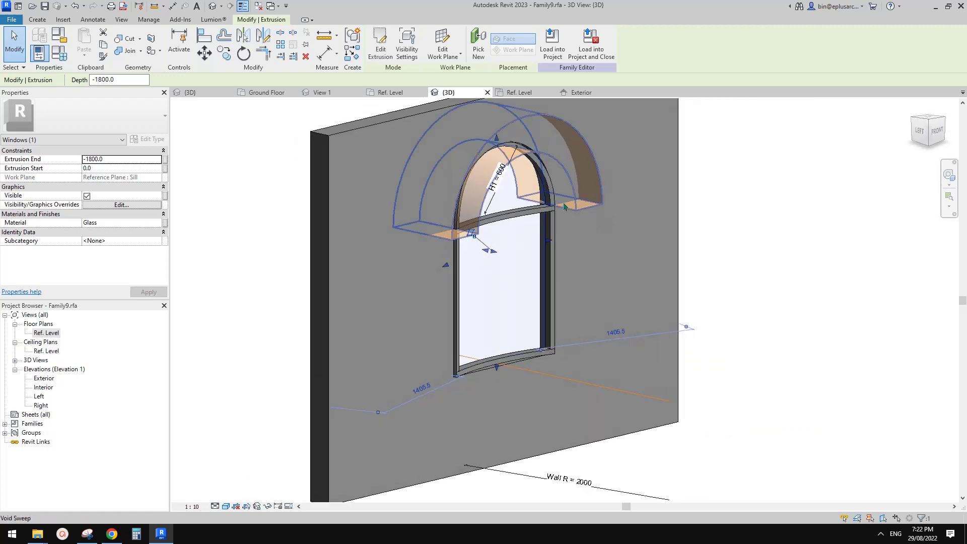
middle_click_drag(541, 225, 512, 272, "shift")
key("Escape")
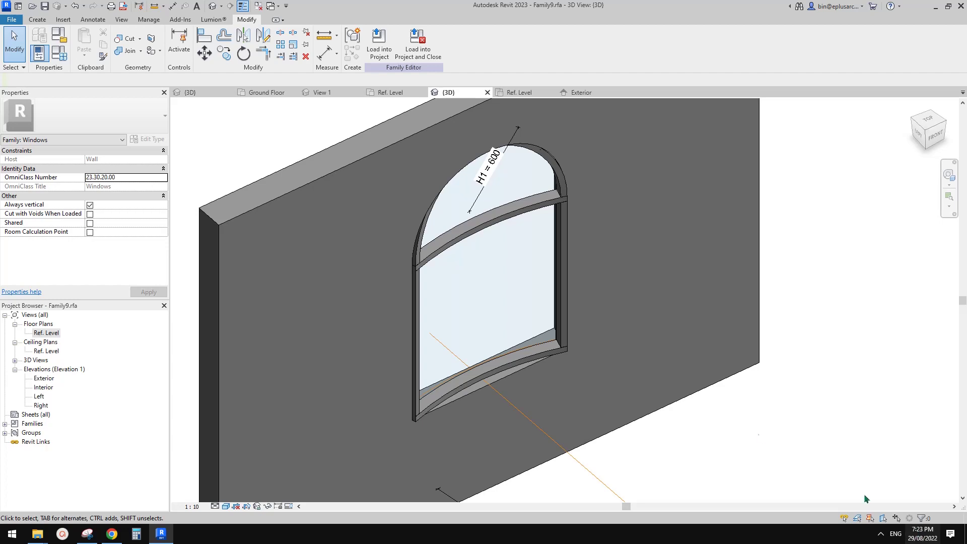
middle_click_drag(608, 363, 565, 346)
middle_click_drag(504, 320, 507, 351)
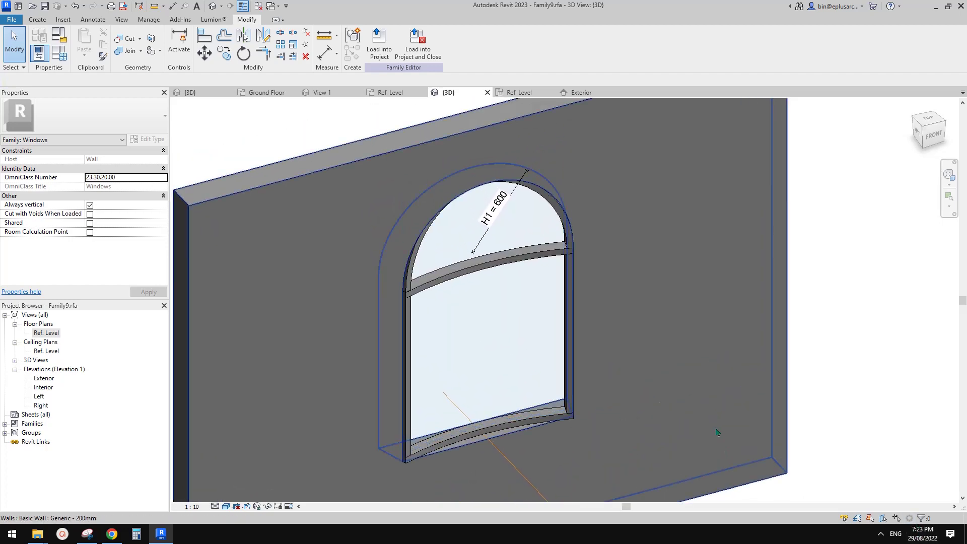
middle_click_drag(616, 397, 611, 381)
scroll(624, 375, "down", 1)
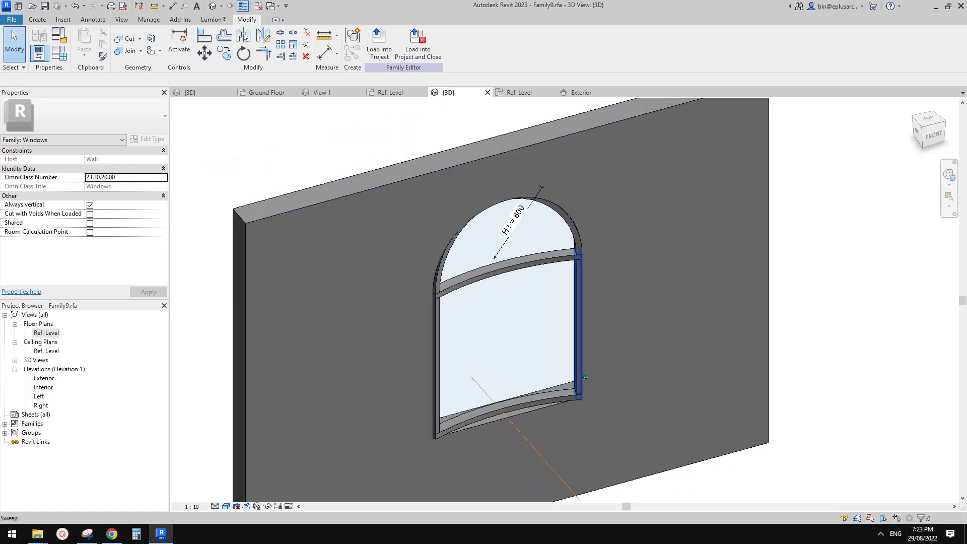
- Examine the position of the frame and glass within the wall in the Ref. Level floor plan
double_click(46, 333)
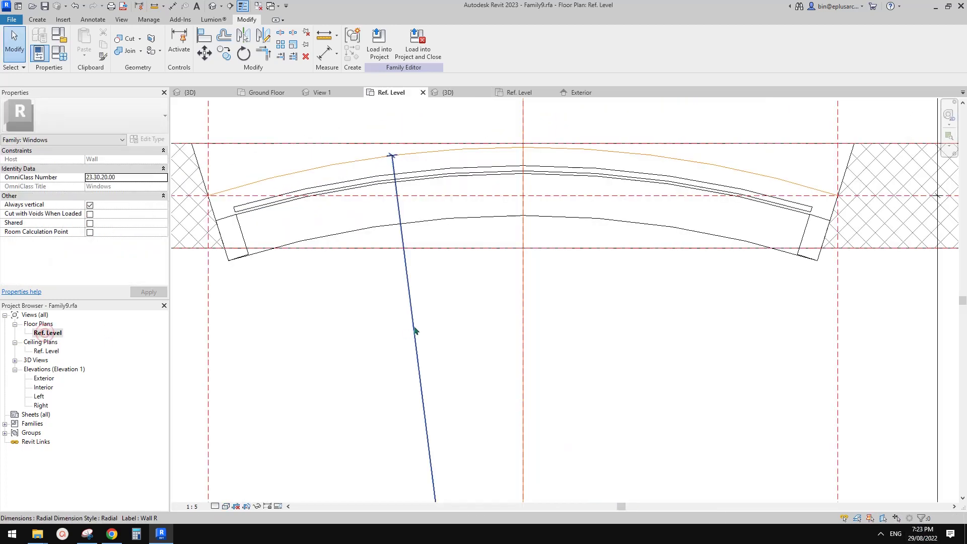
middle_click_drag(498, 277, 500, 287)
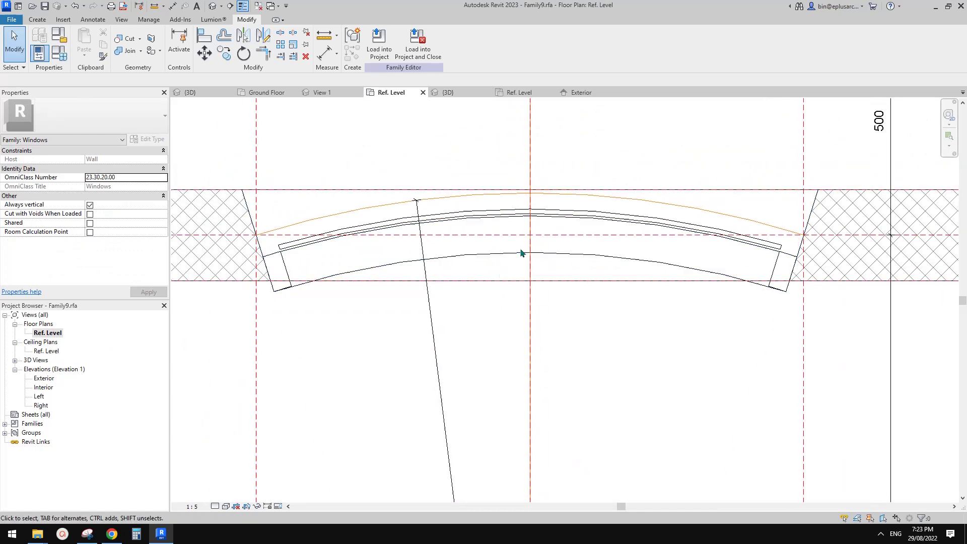
double_click(510, 213)
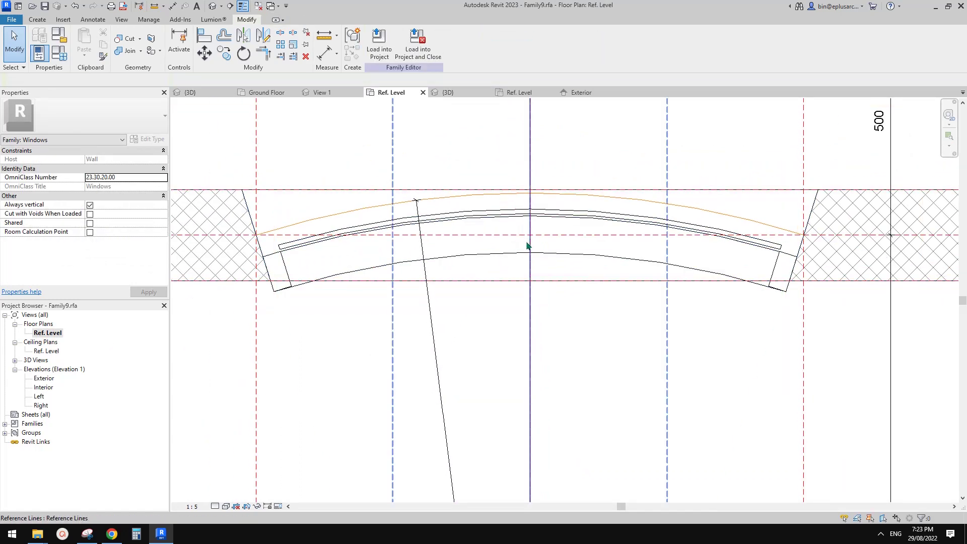
scroll(510, 244, "down", 3)
scroll(493, 239, "up", 3)
- Compare the back of the window in the 3D view with the curved-wall arch window picture in the Google Docs document
left_click(212, 6)
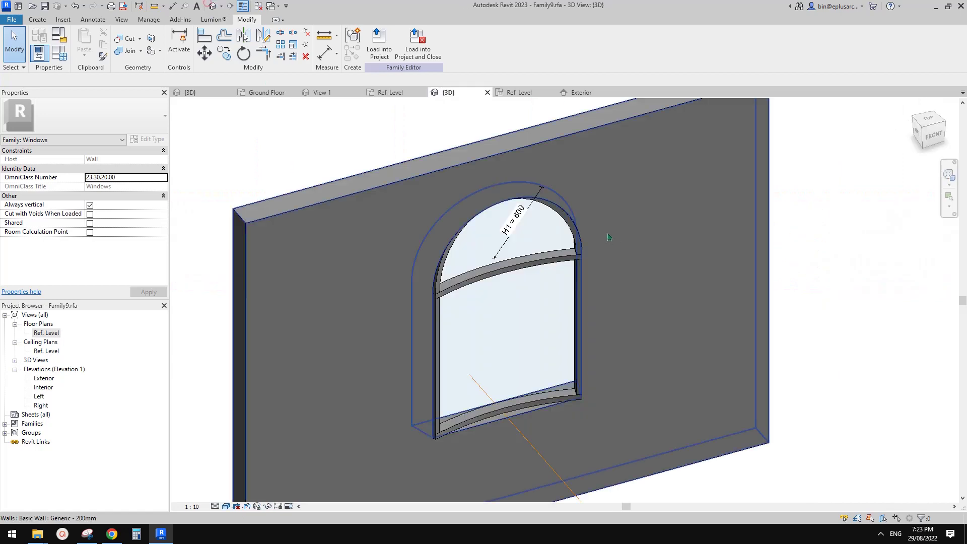
middle_click_drag(558, 279, 636, 340, "shift")
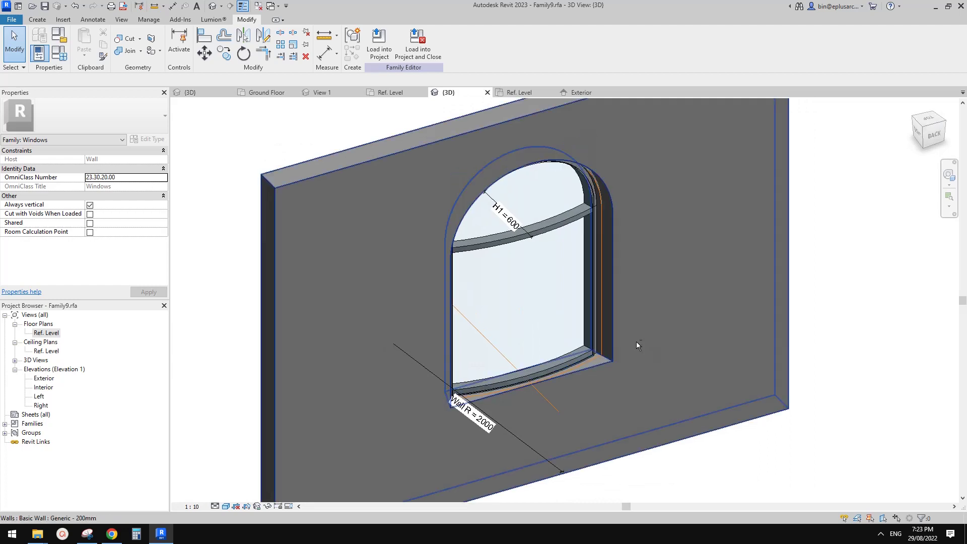
left_click(119, 535)
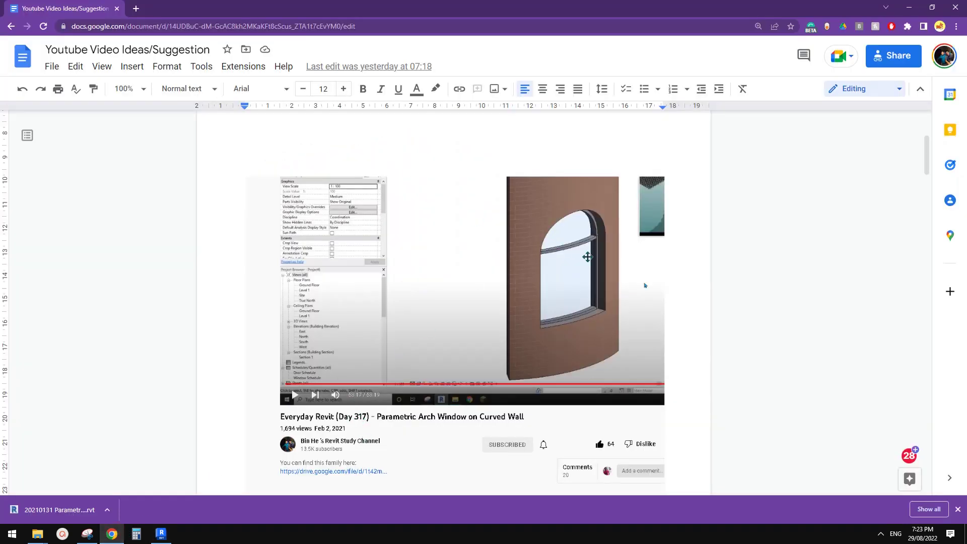
key("alt+Tab")
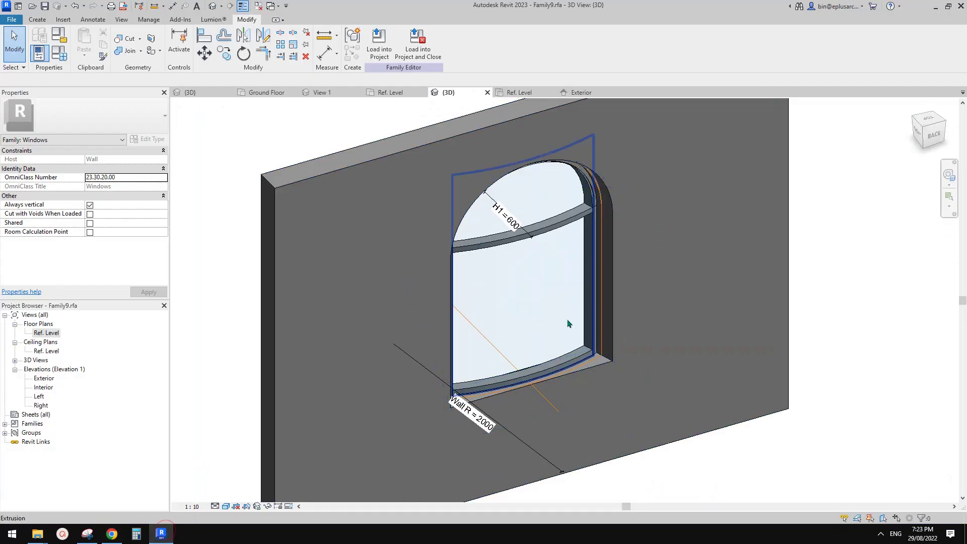
middle_click_drag(641, 348, 629, 354)
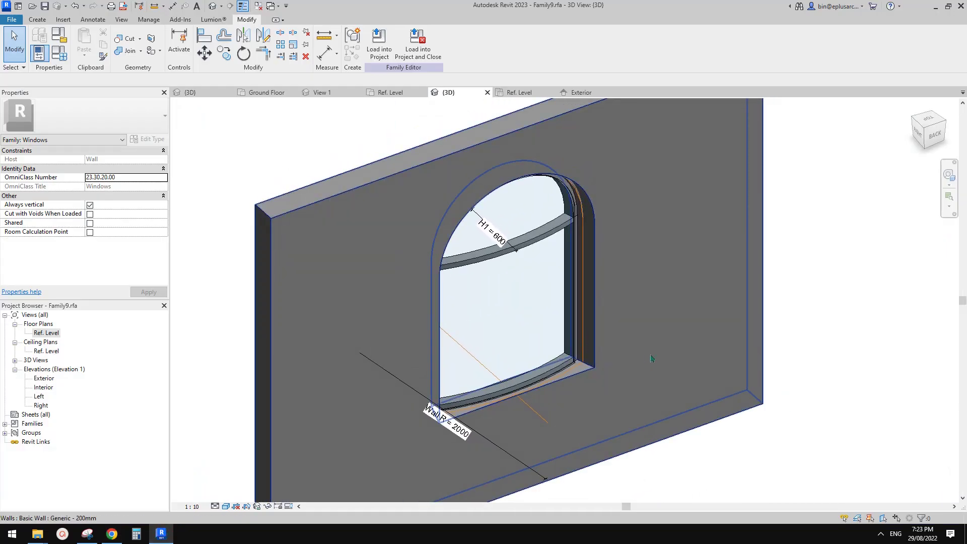